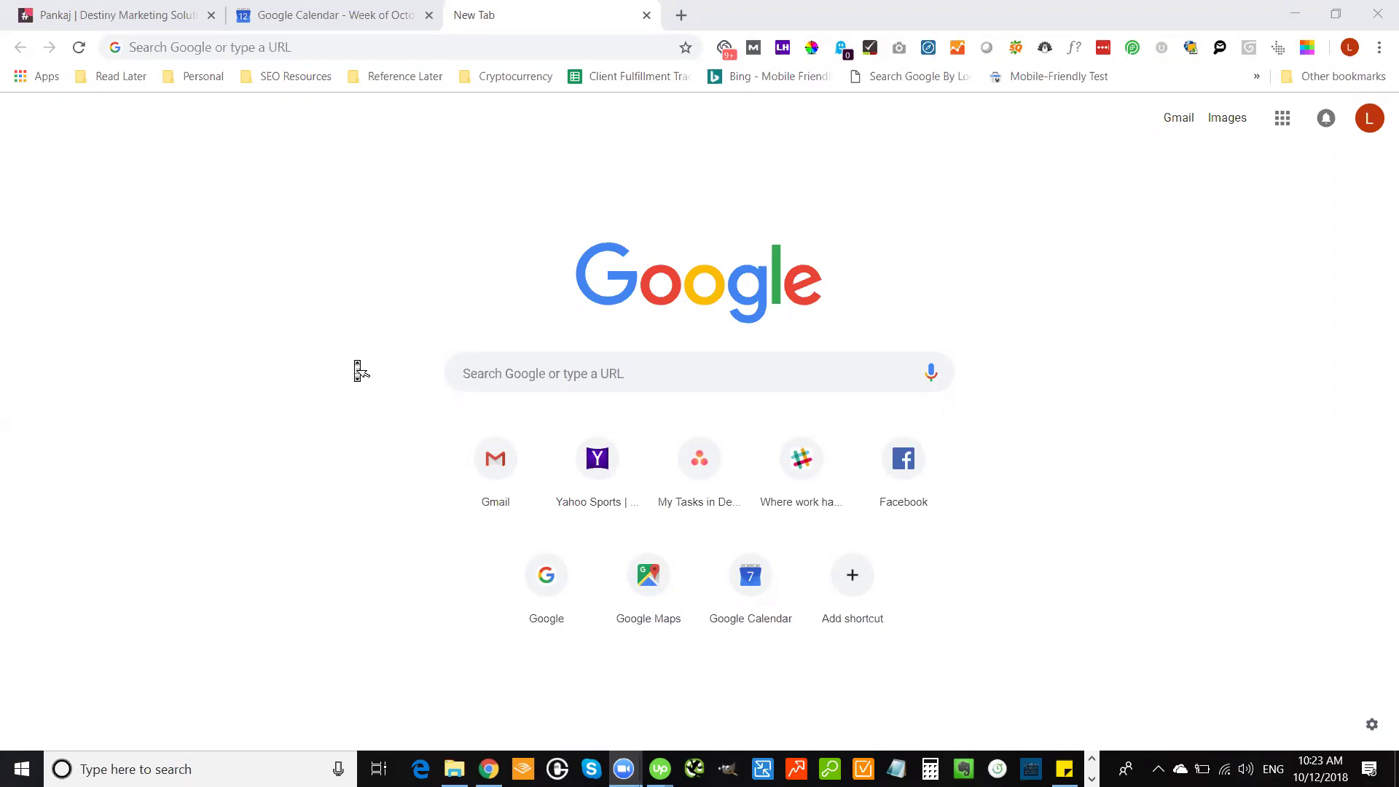
Search Google for "estate planning"
click(425, 55)
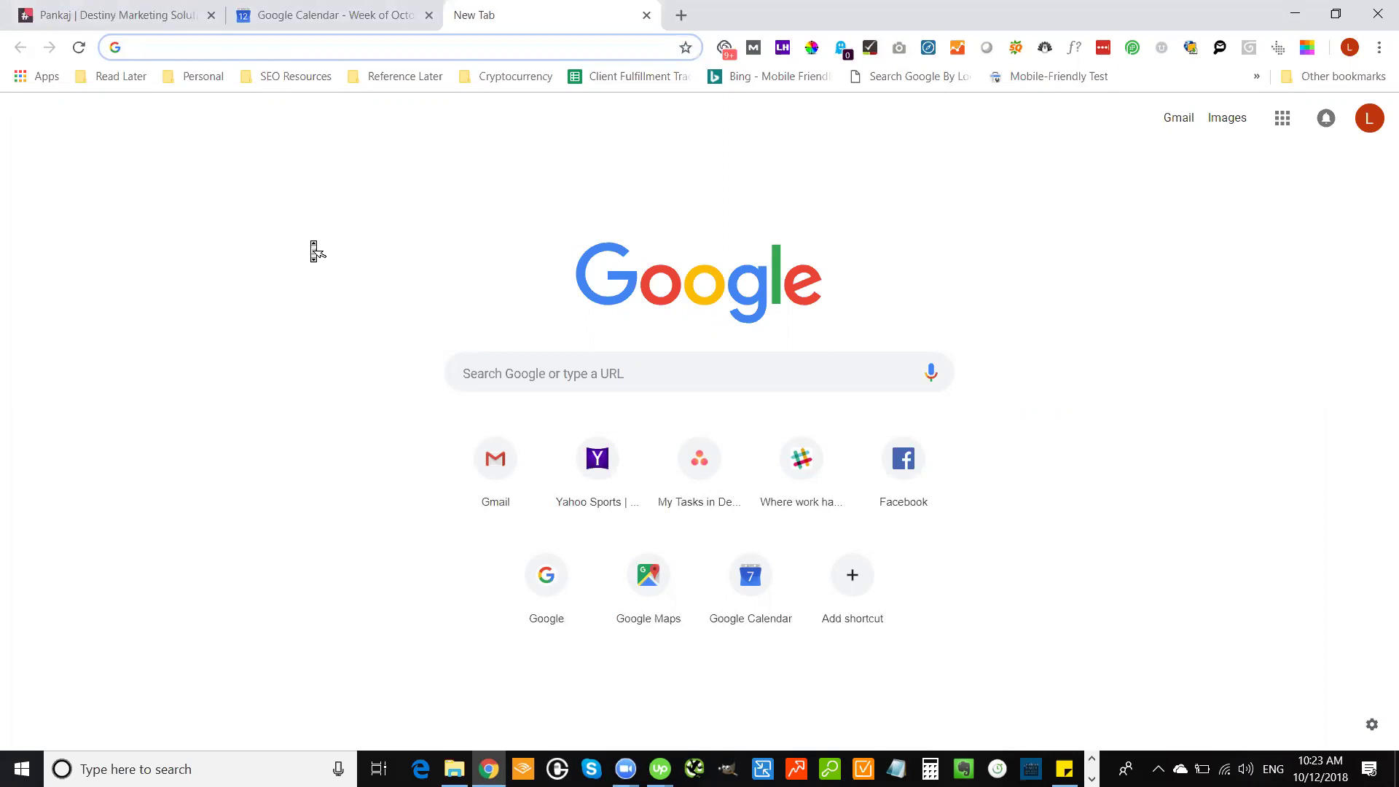
text(w)
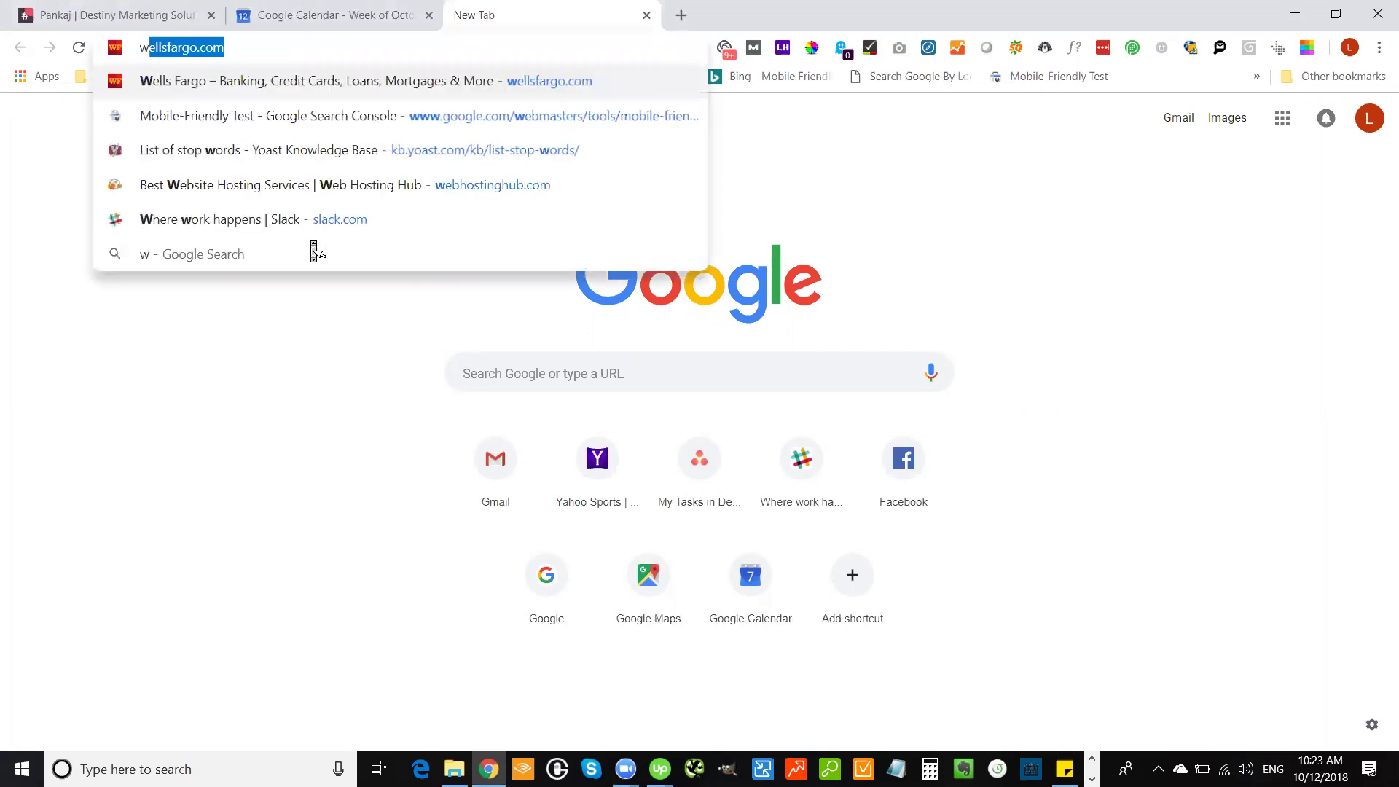
key(BackSpace)
key(BackSpace)
text(esta)
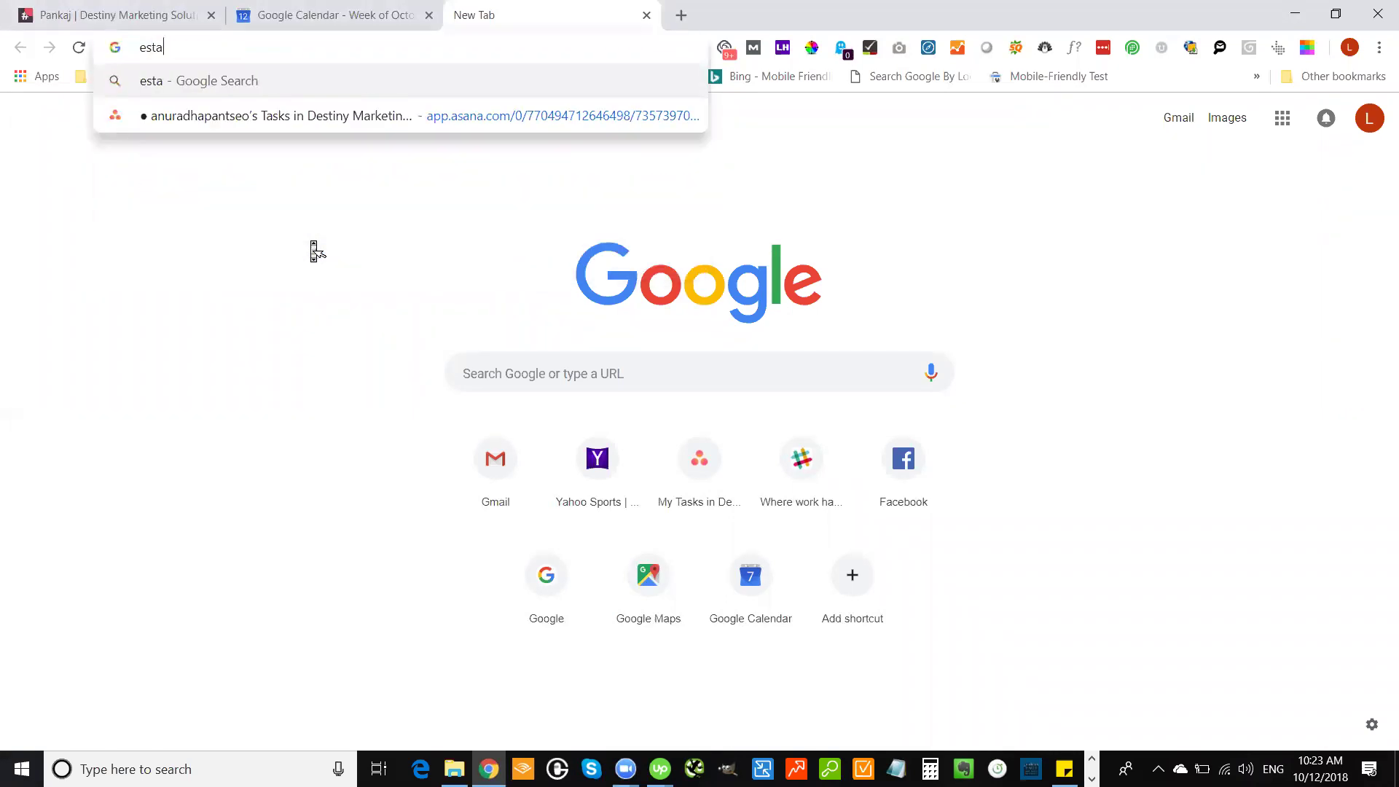
text(te planning)
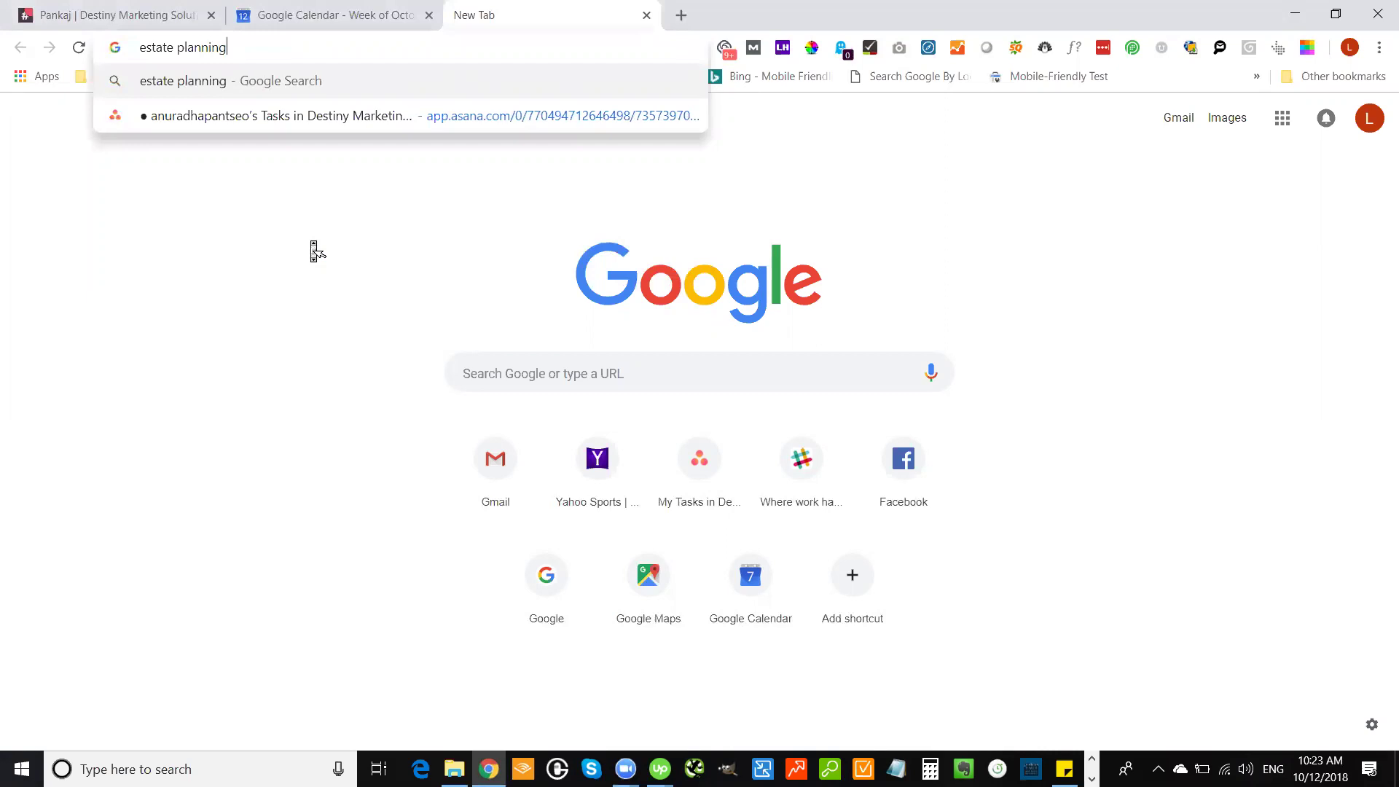
key(Return)
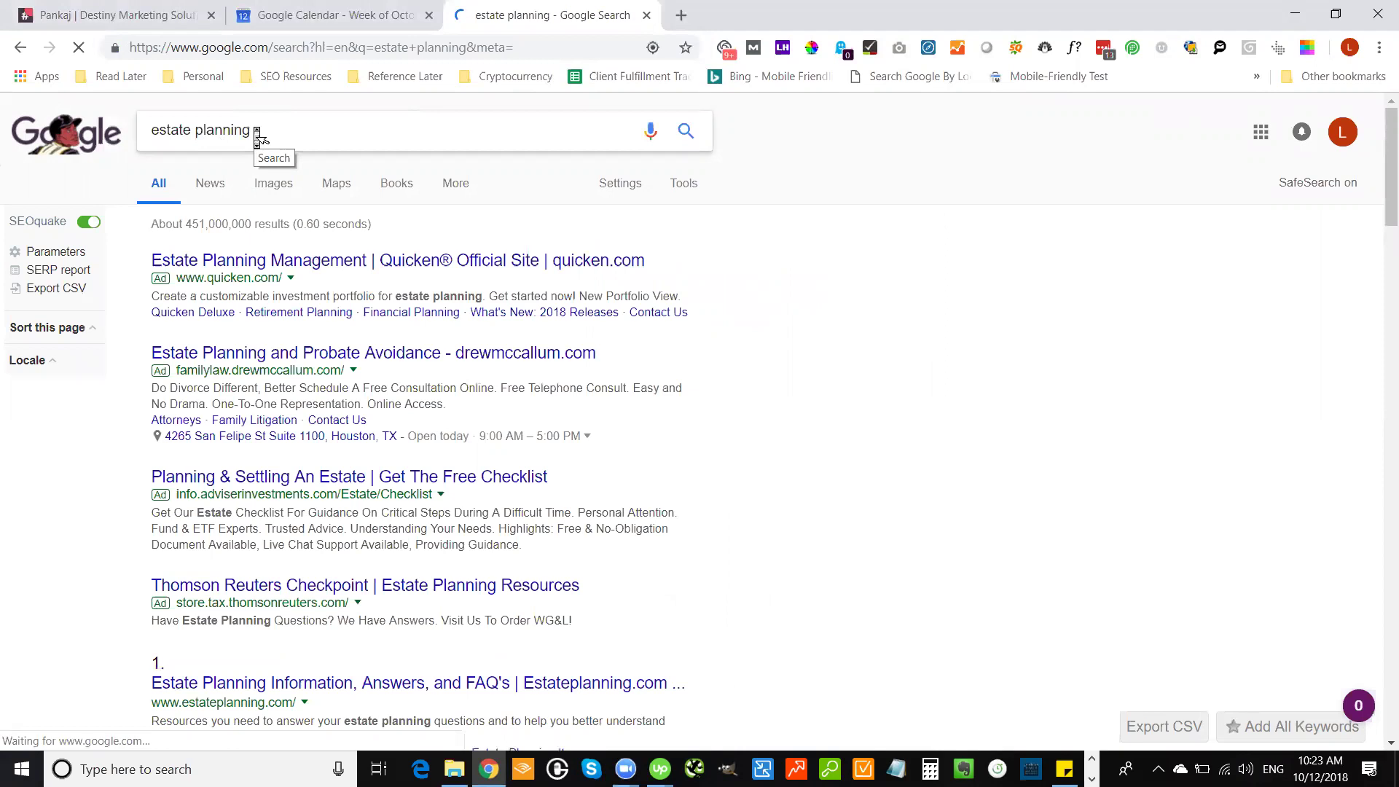
Examine the autocomplete suggestions for "estate planning" and the related searches at the end of the results page
click(257, 136)
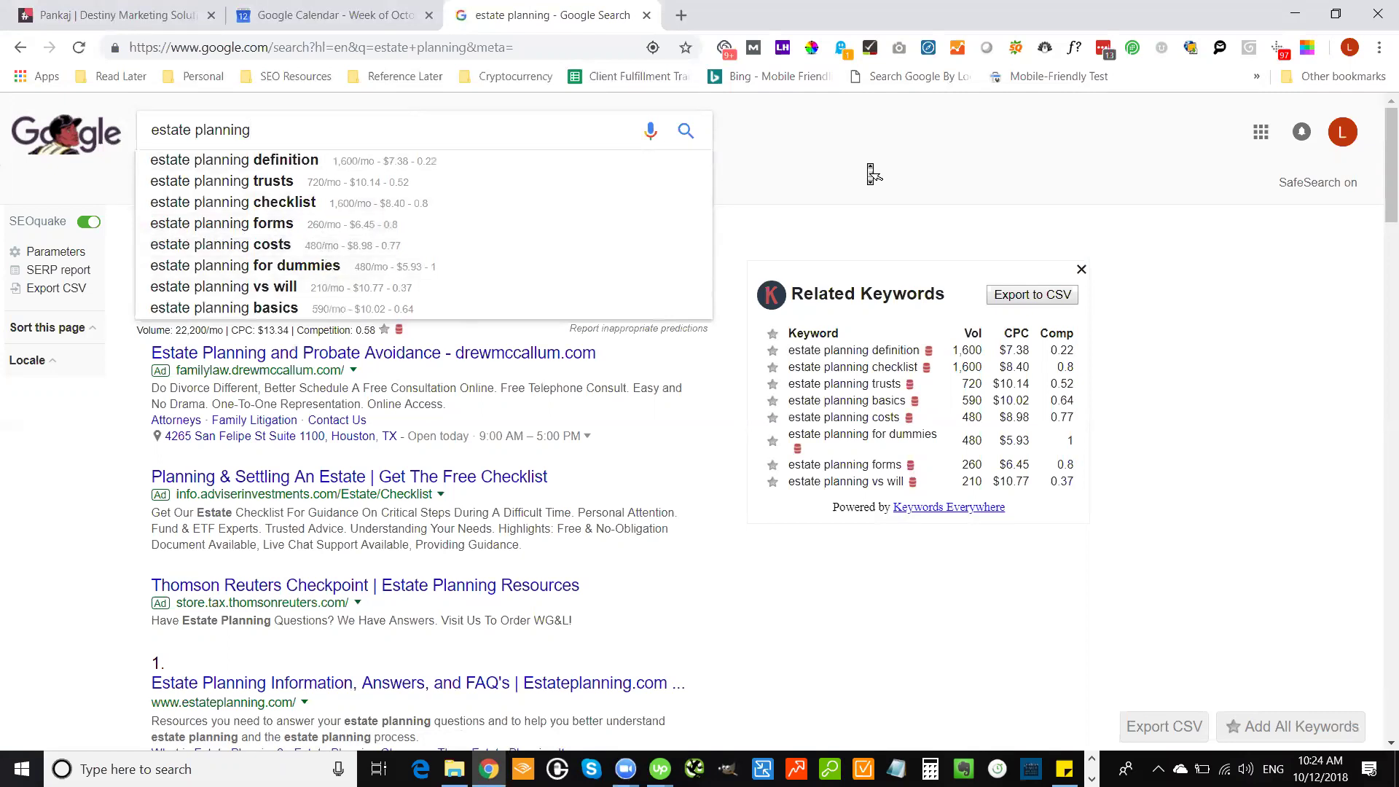
click(871, 173)
scroll(1381, 320, down, 1)
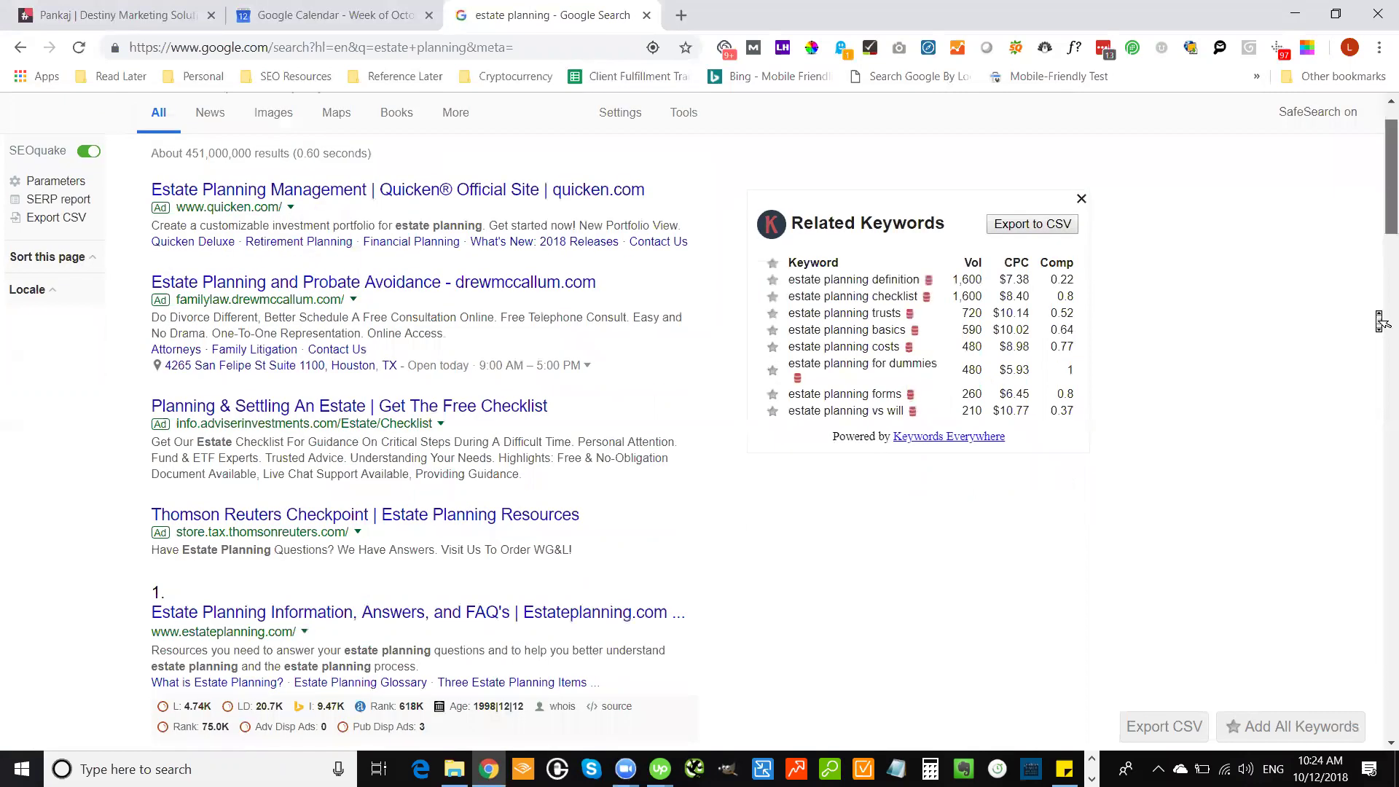
scroll(1380, 321, down, 20)
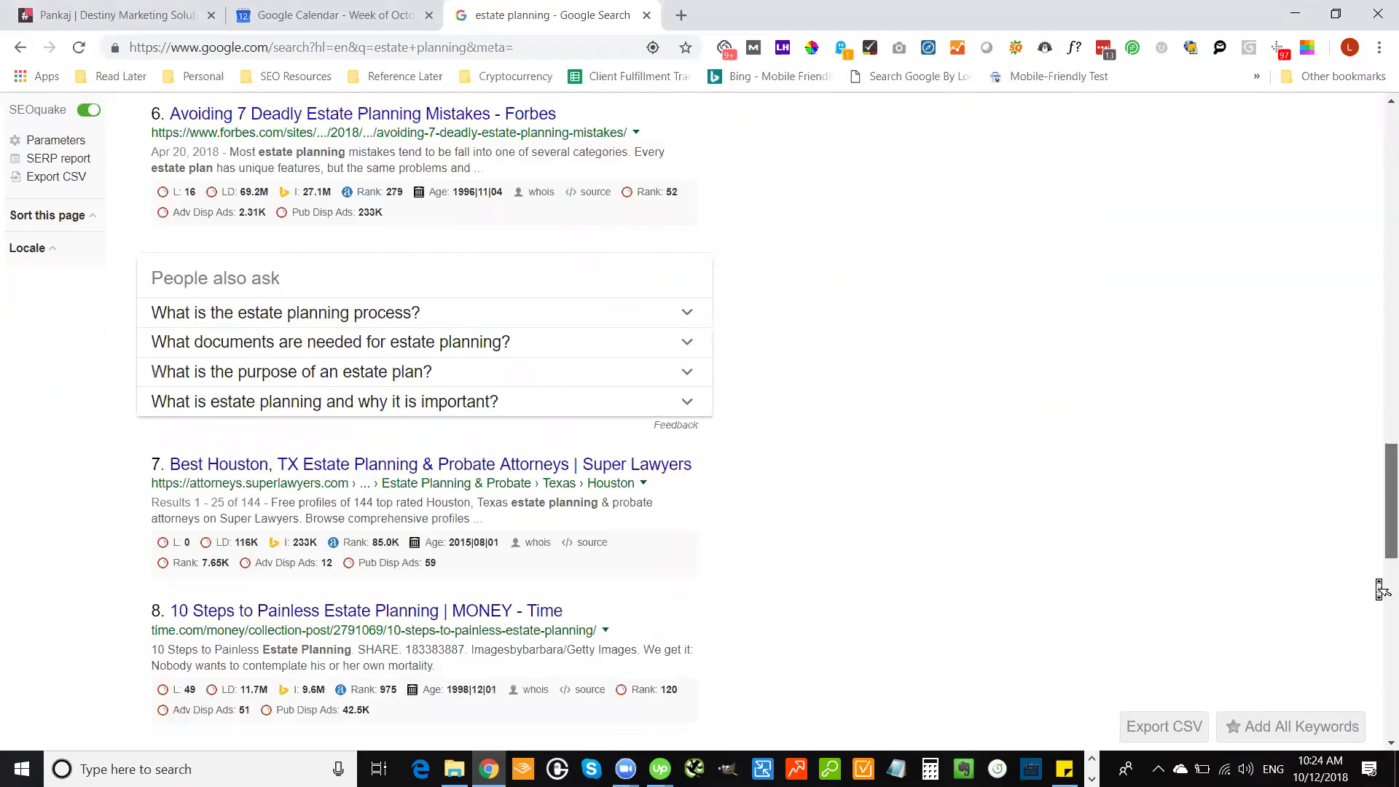
scroll(1380, 589, down, 13)
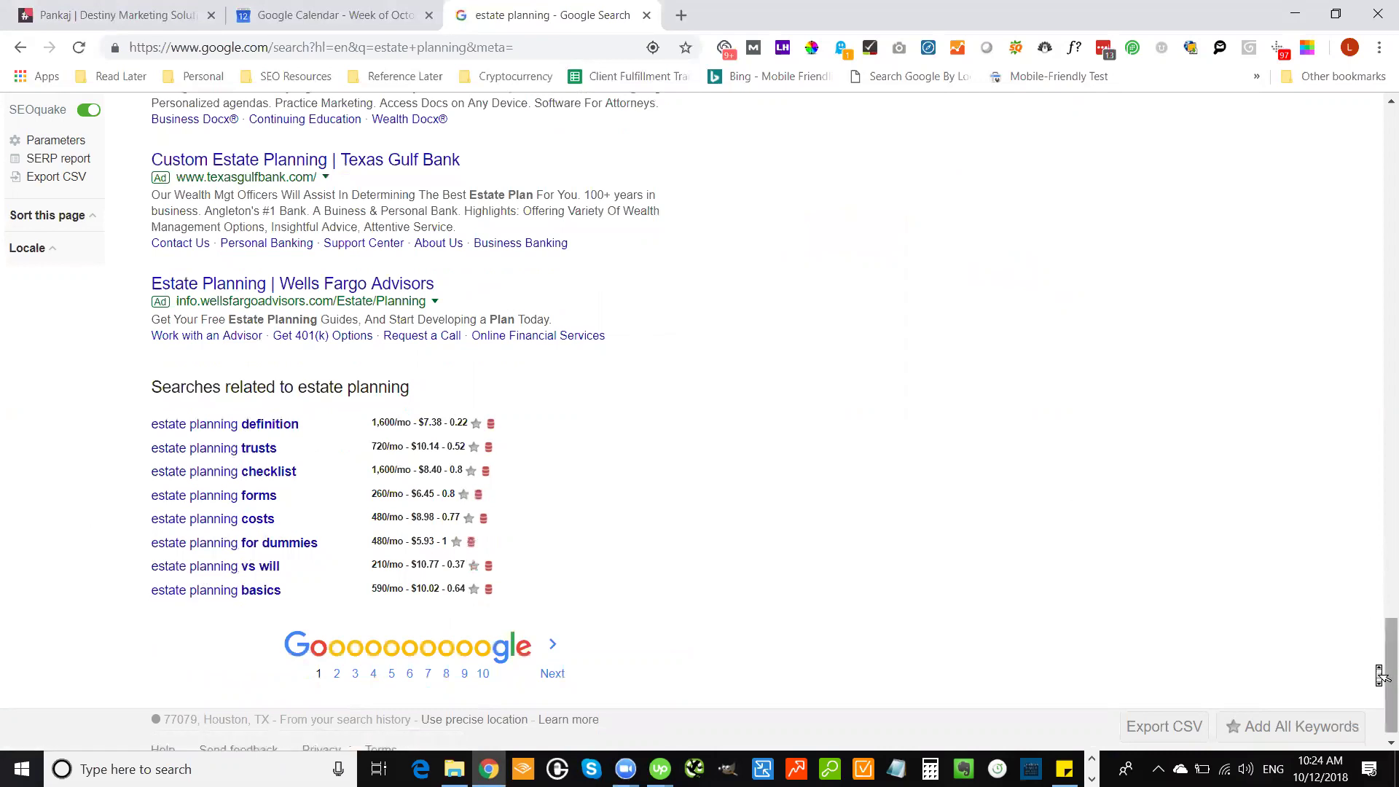
drag(1383, 616, 1382, 102)
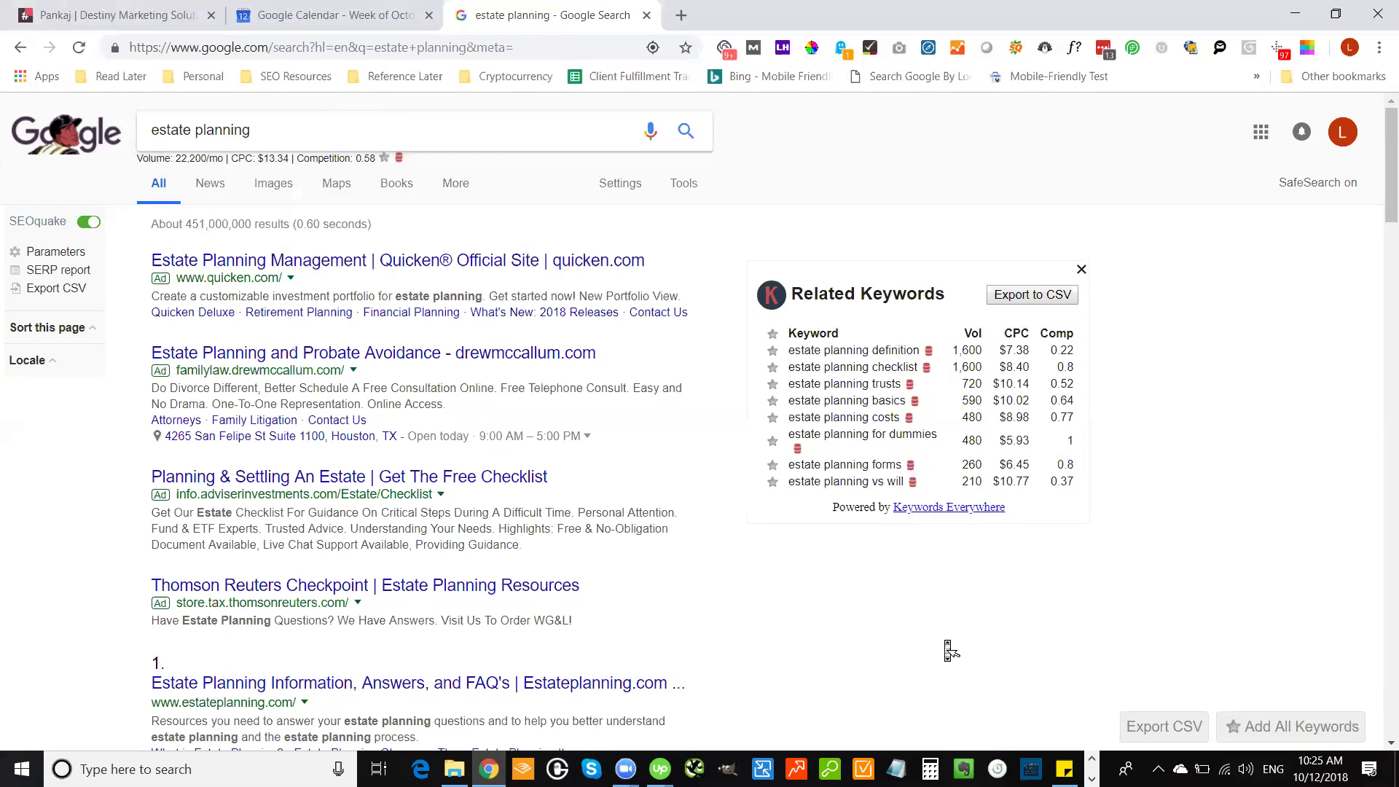
Search for "keywords everywhere chrome extension" in a new tab and open its Chrome Web Store listing in another tab
click(688, 25)
text(keywords everywhere chrome extension)
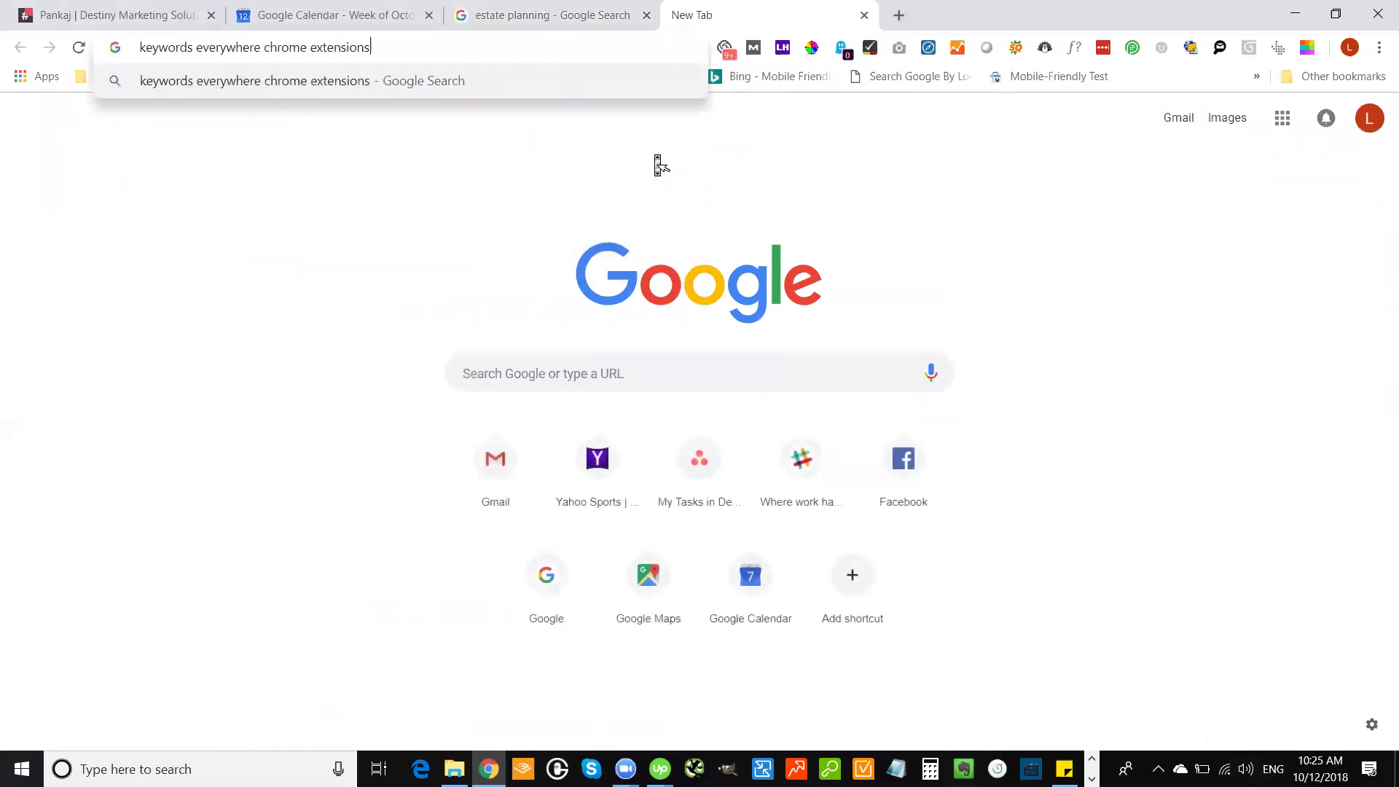
key(Return)
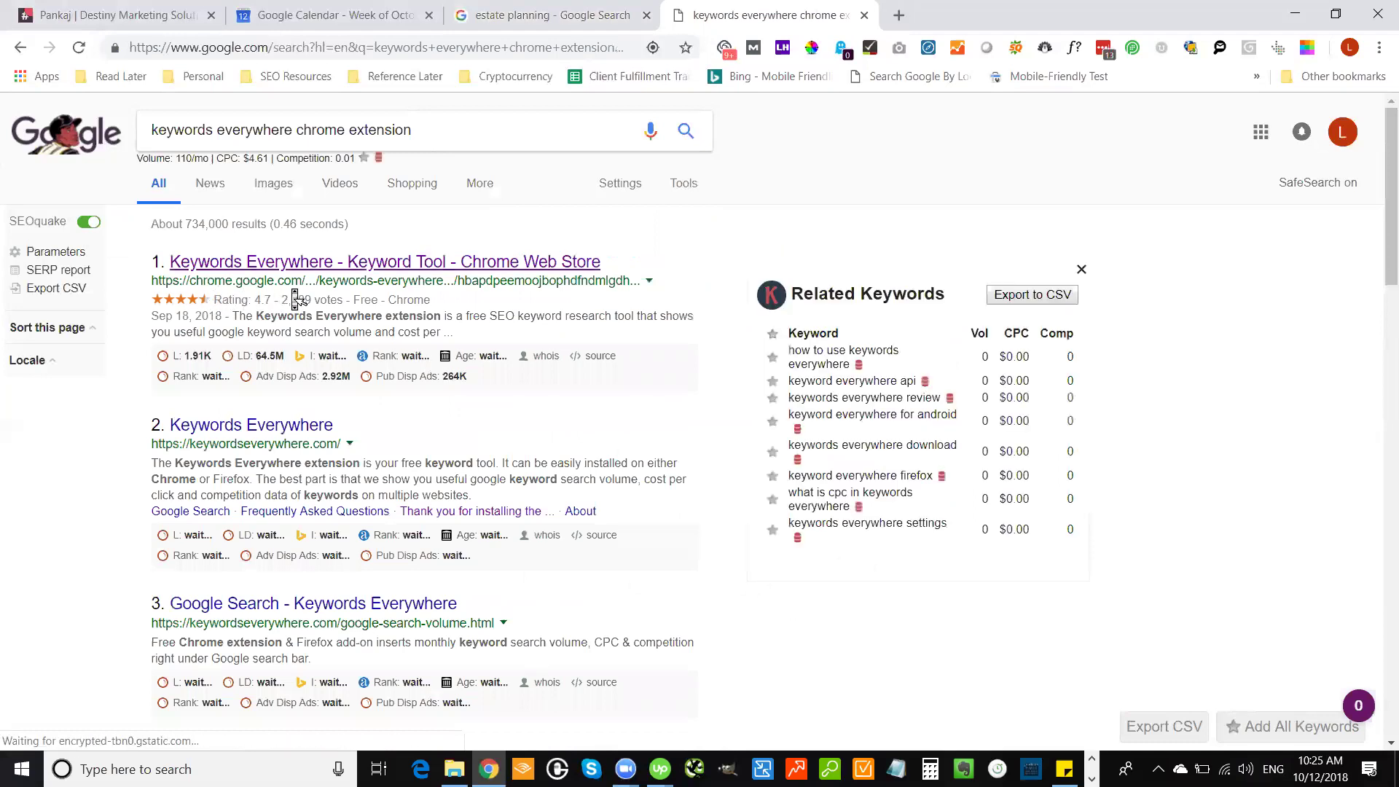
right_click(380, 267)
click(408, 275)
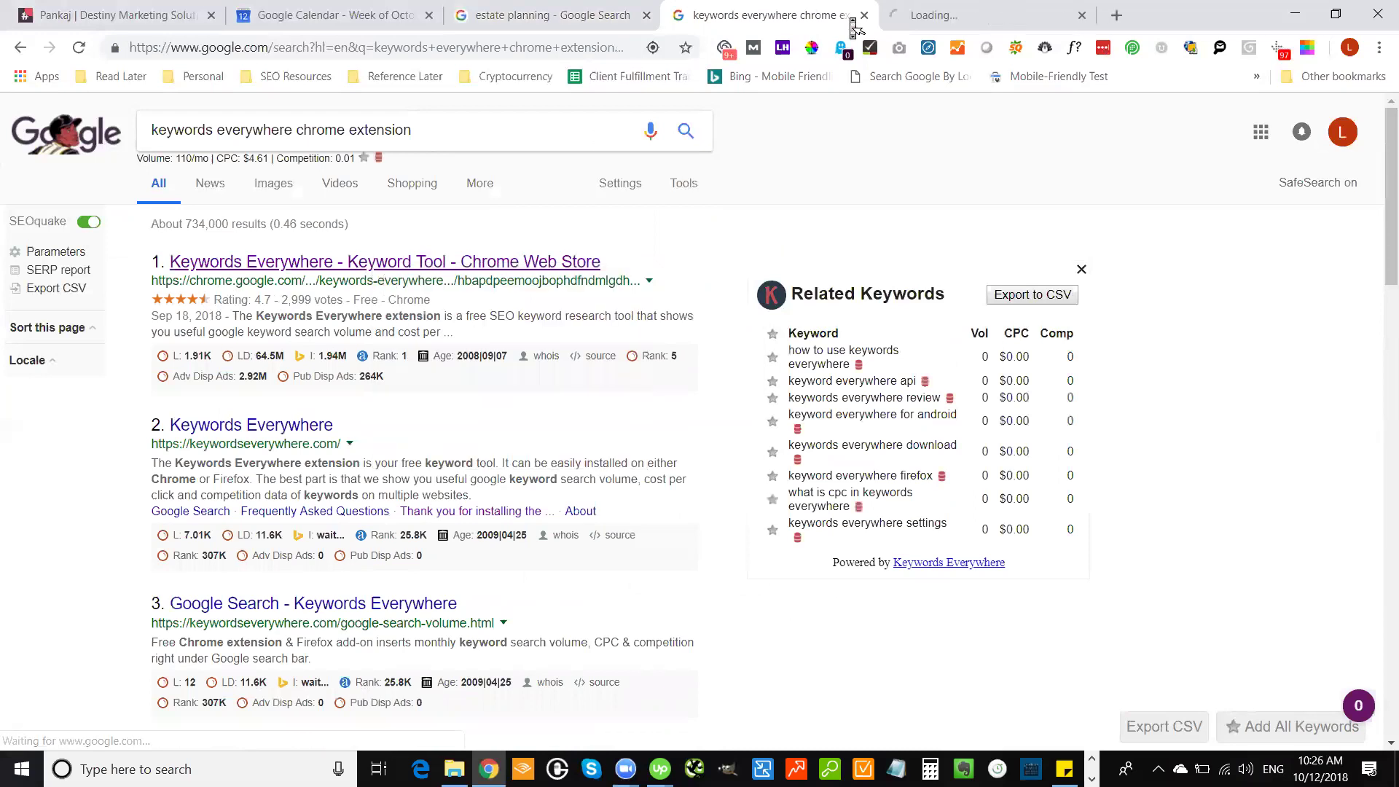
click(943, 16)
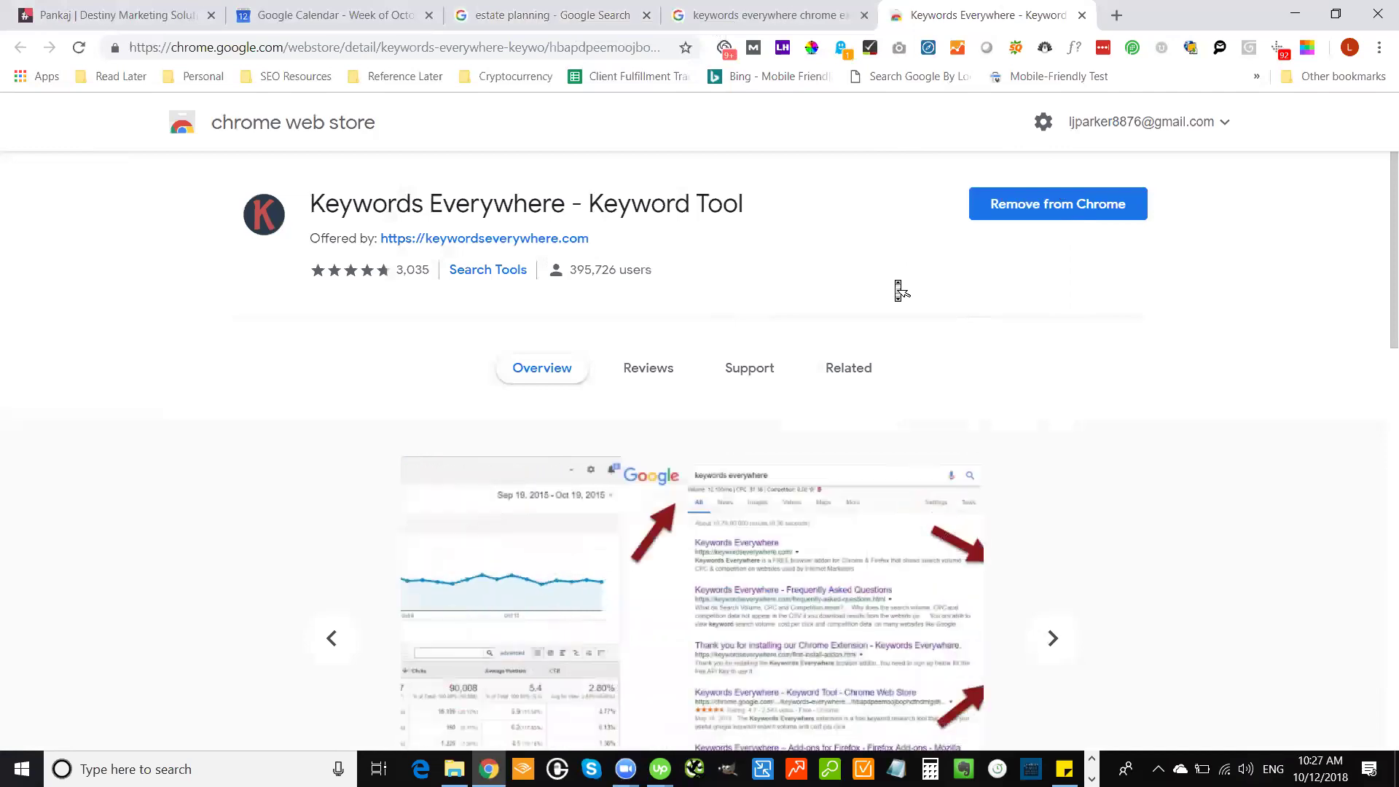
Return to the estate planning results and extend the query to "estate planning checklist for seniors" to check its suggestions and keyword data
click(585, 16)
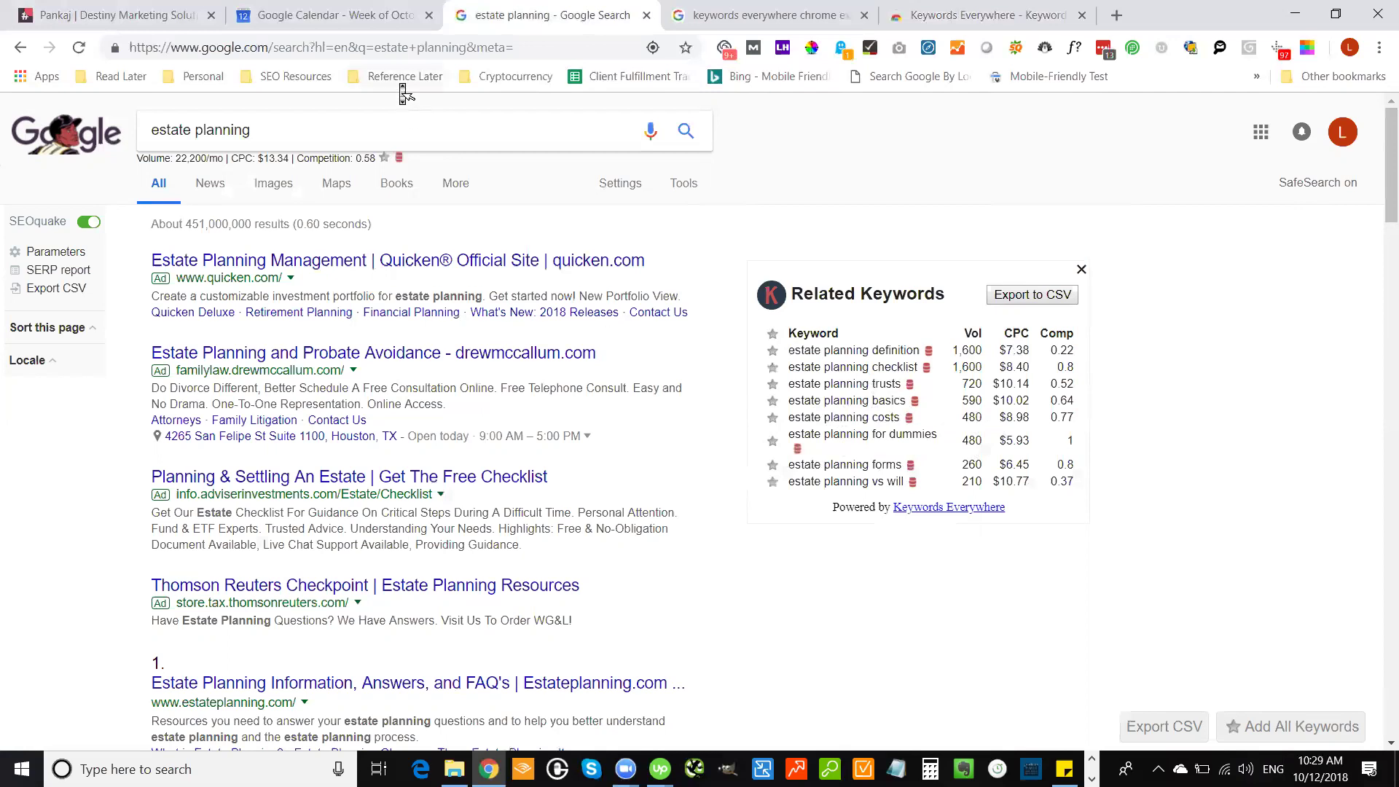
click(385, 145)
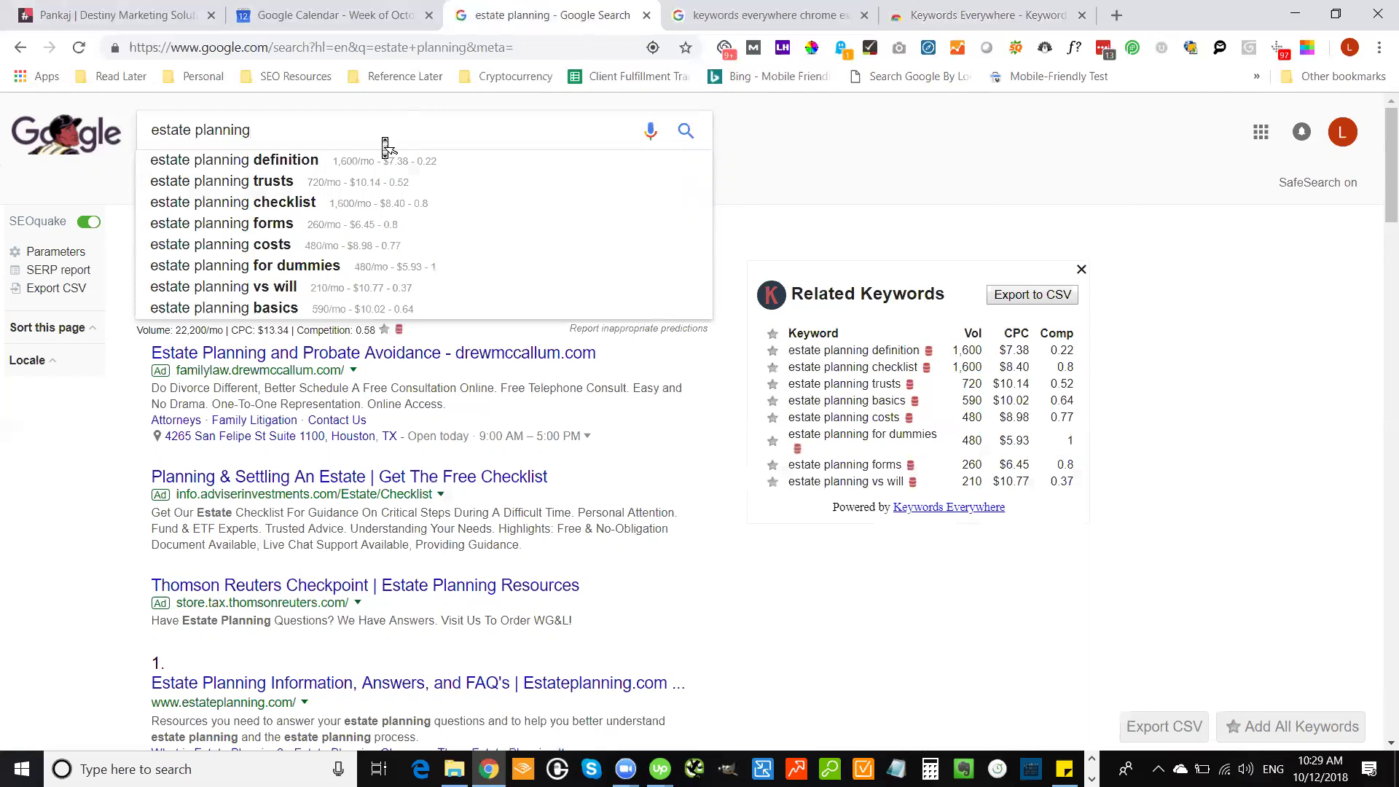
text(checklist)
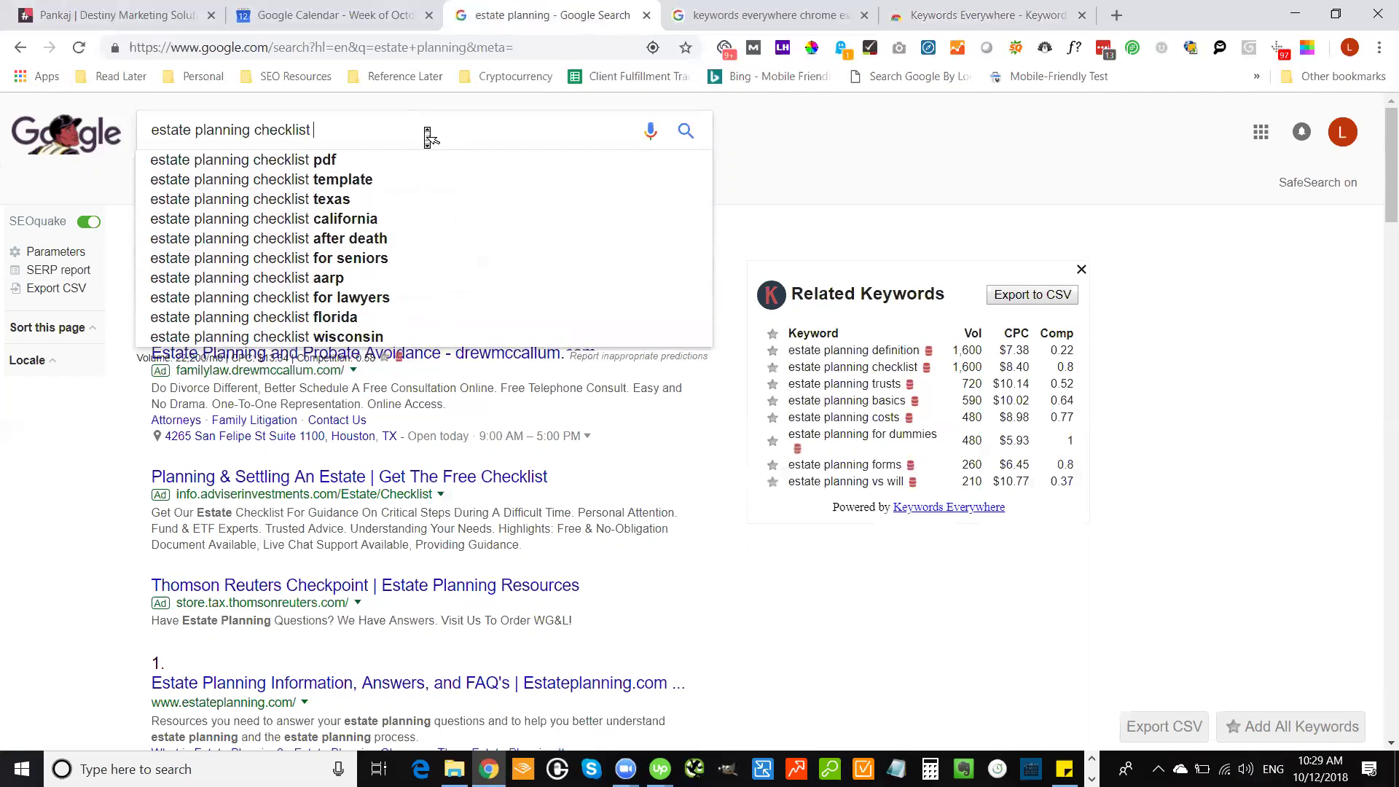
text(for seniors)
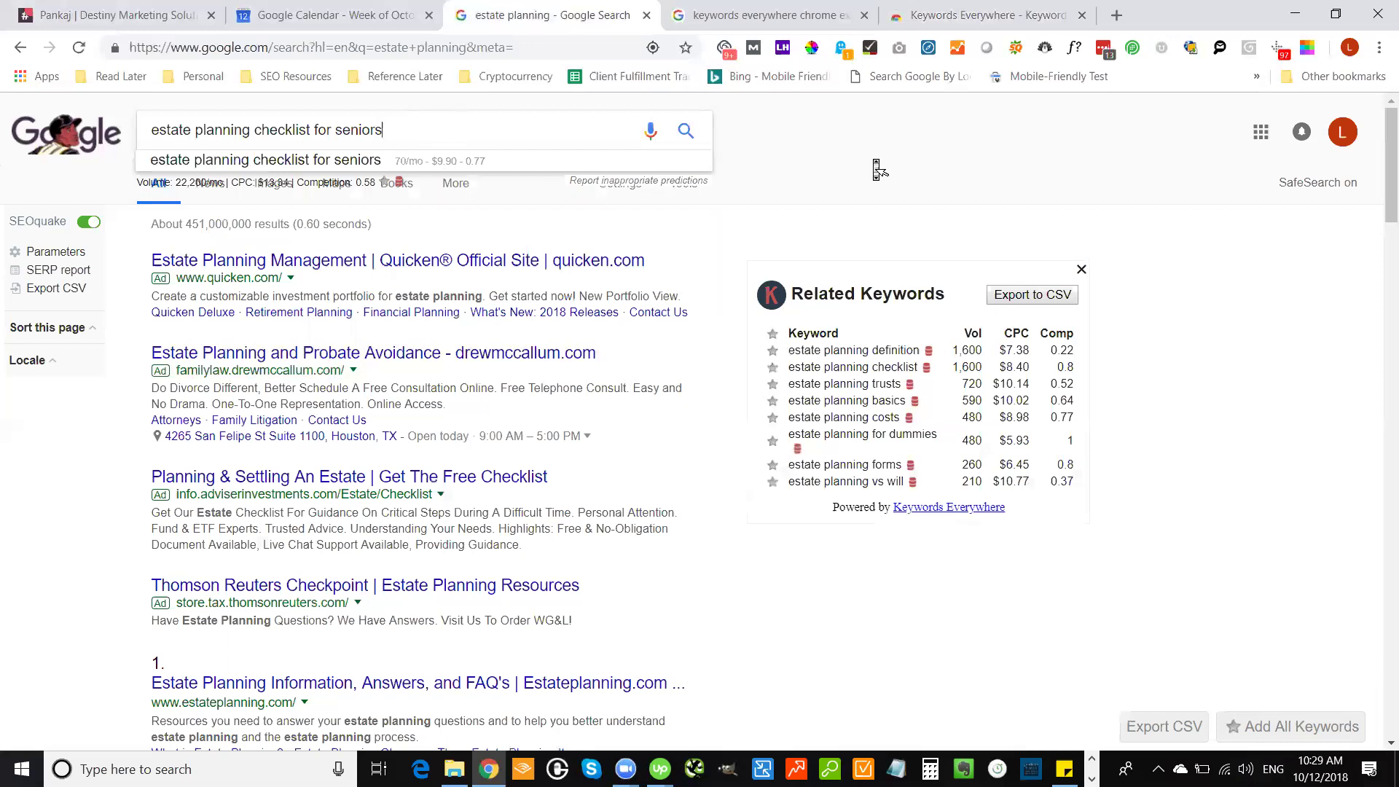
click(878, 169)
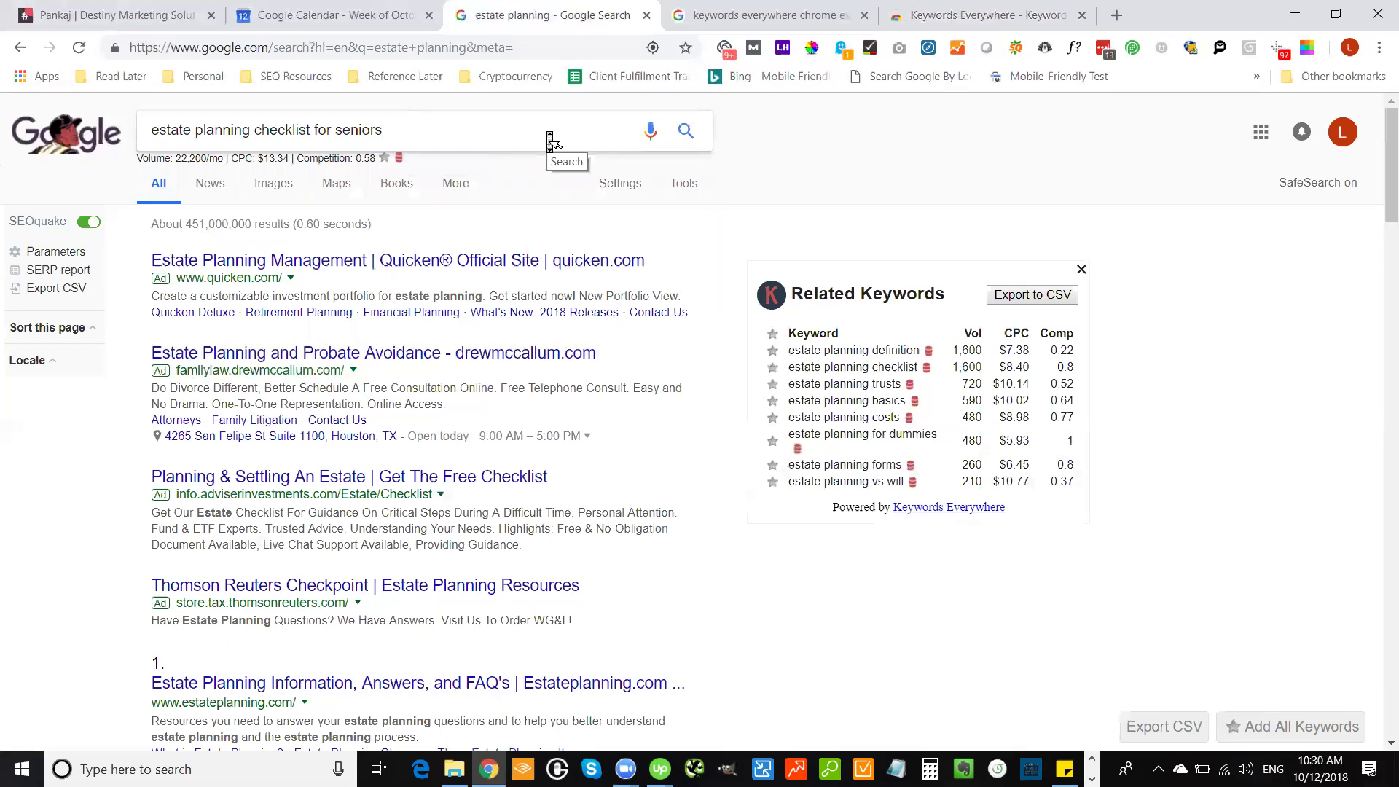
click(551, 140)
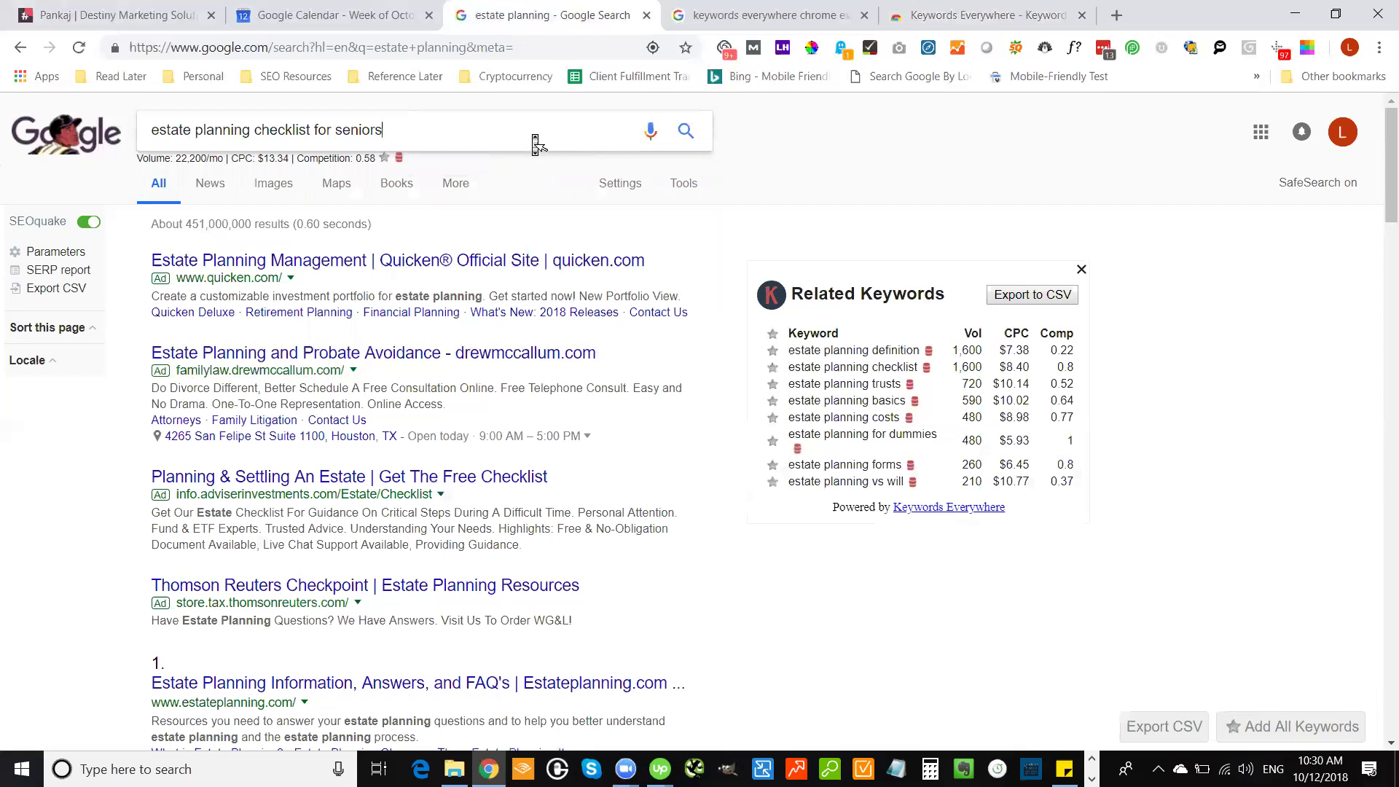
drag(383, 132, 331, 131)
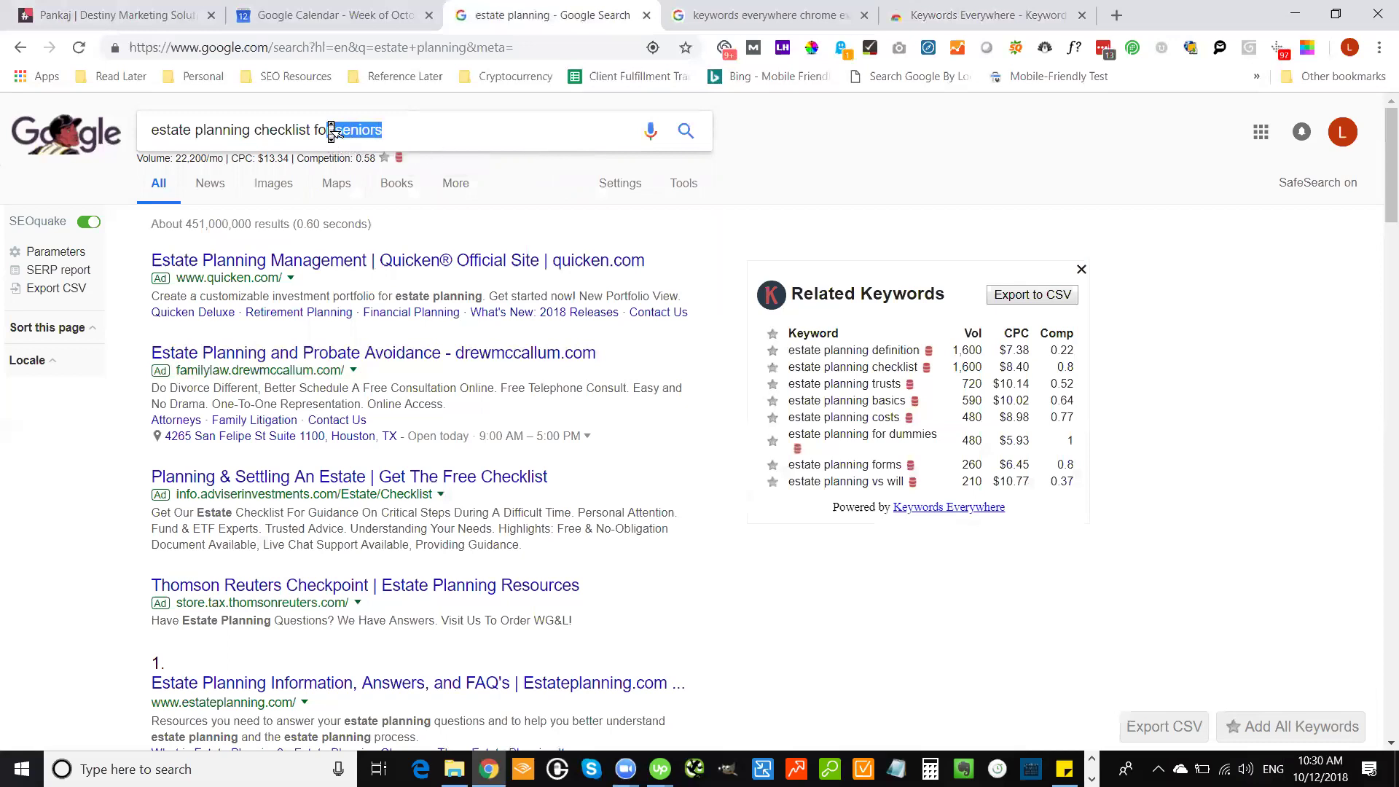
click(417, 142)
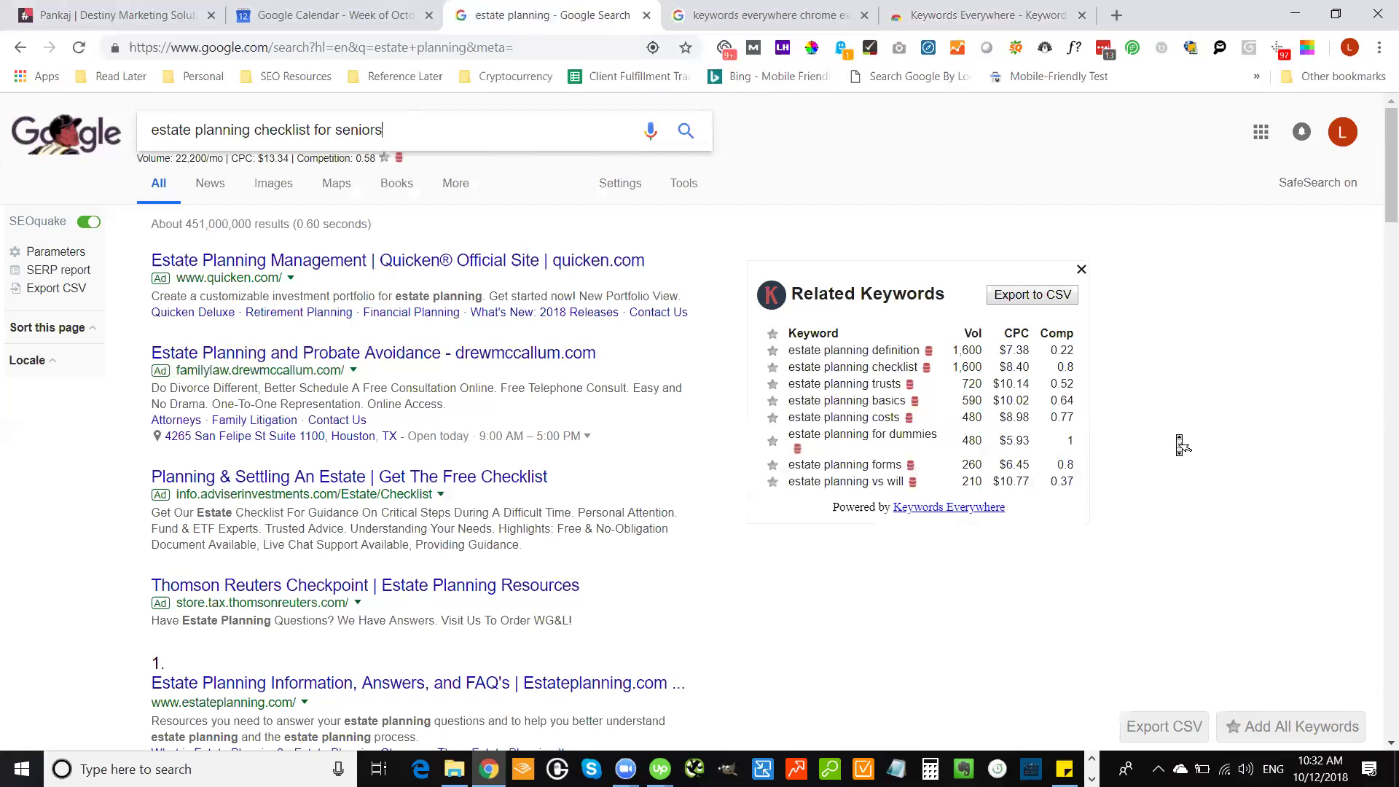
Replace the query with "real estate planning" and run the search
key(ctrl+a)
text(real estate plann)
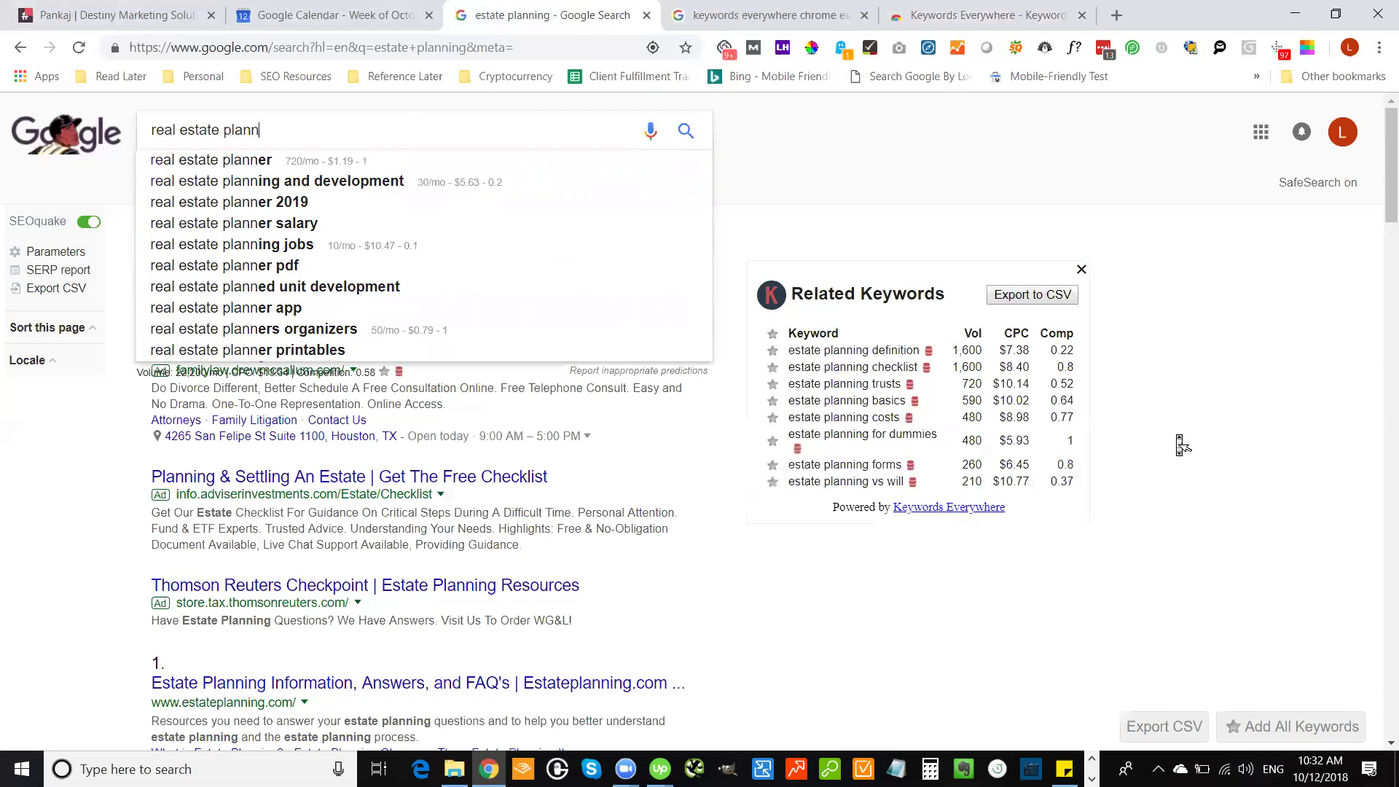
text(in)
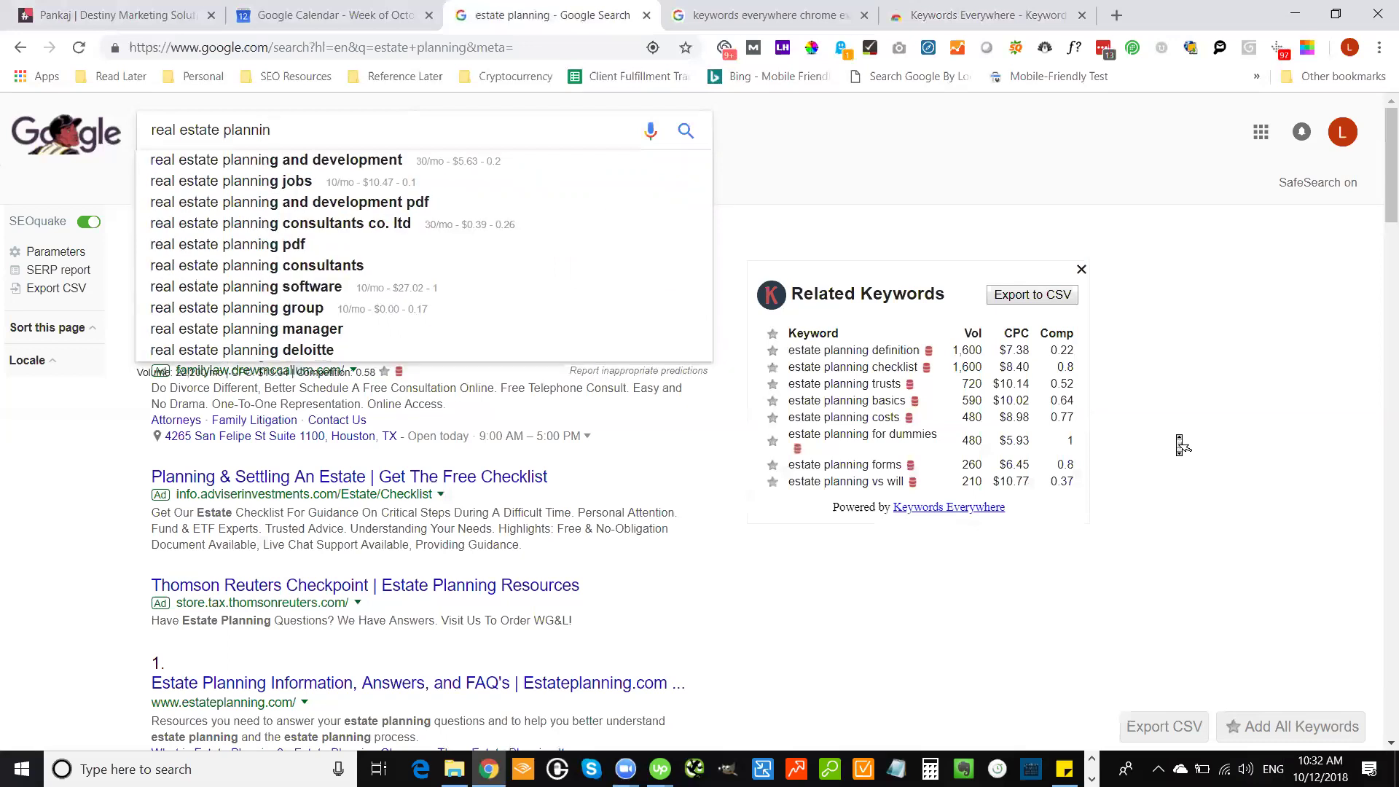
text(g)
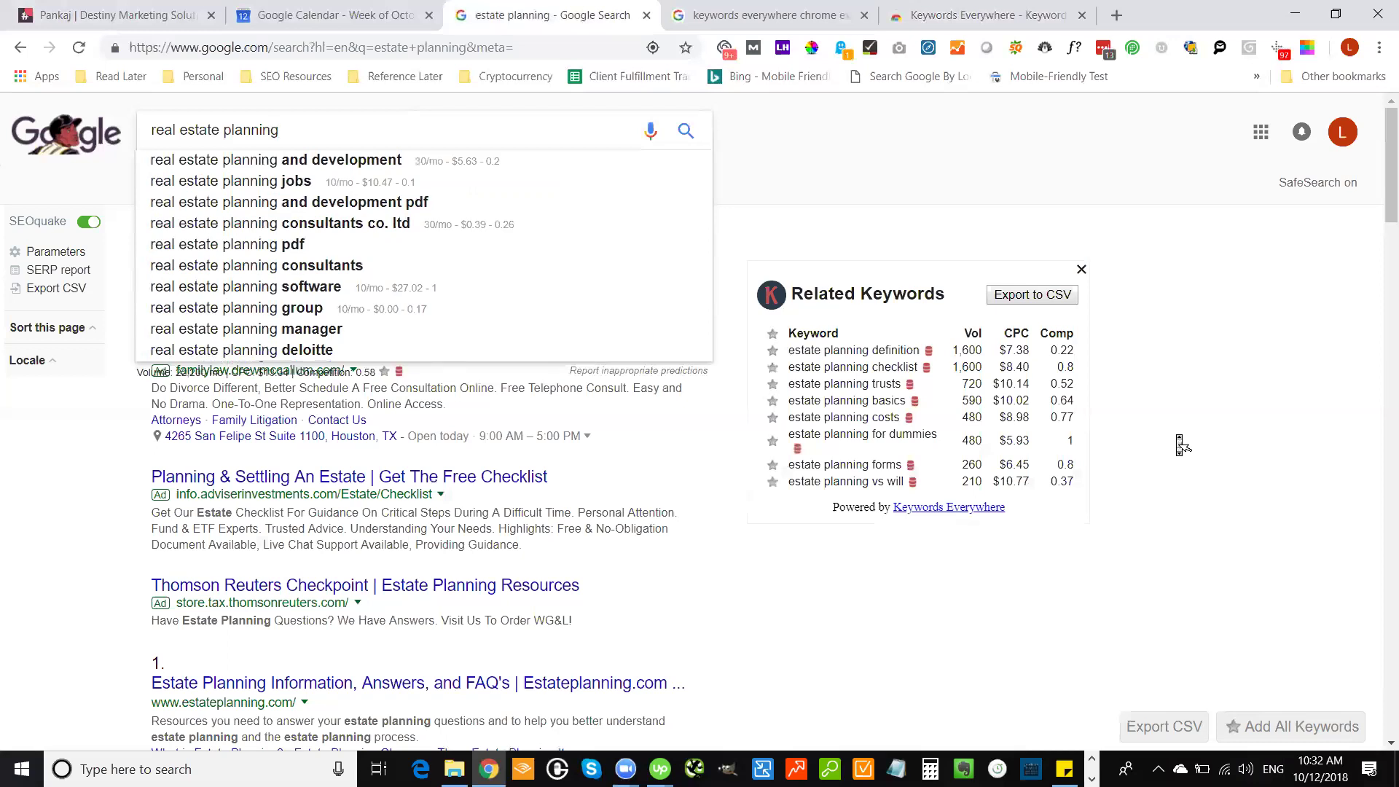
key(Return)
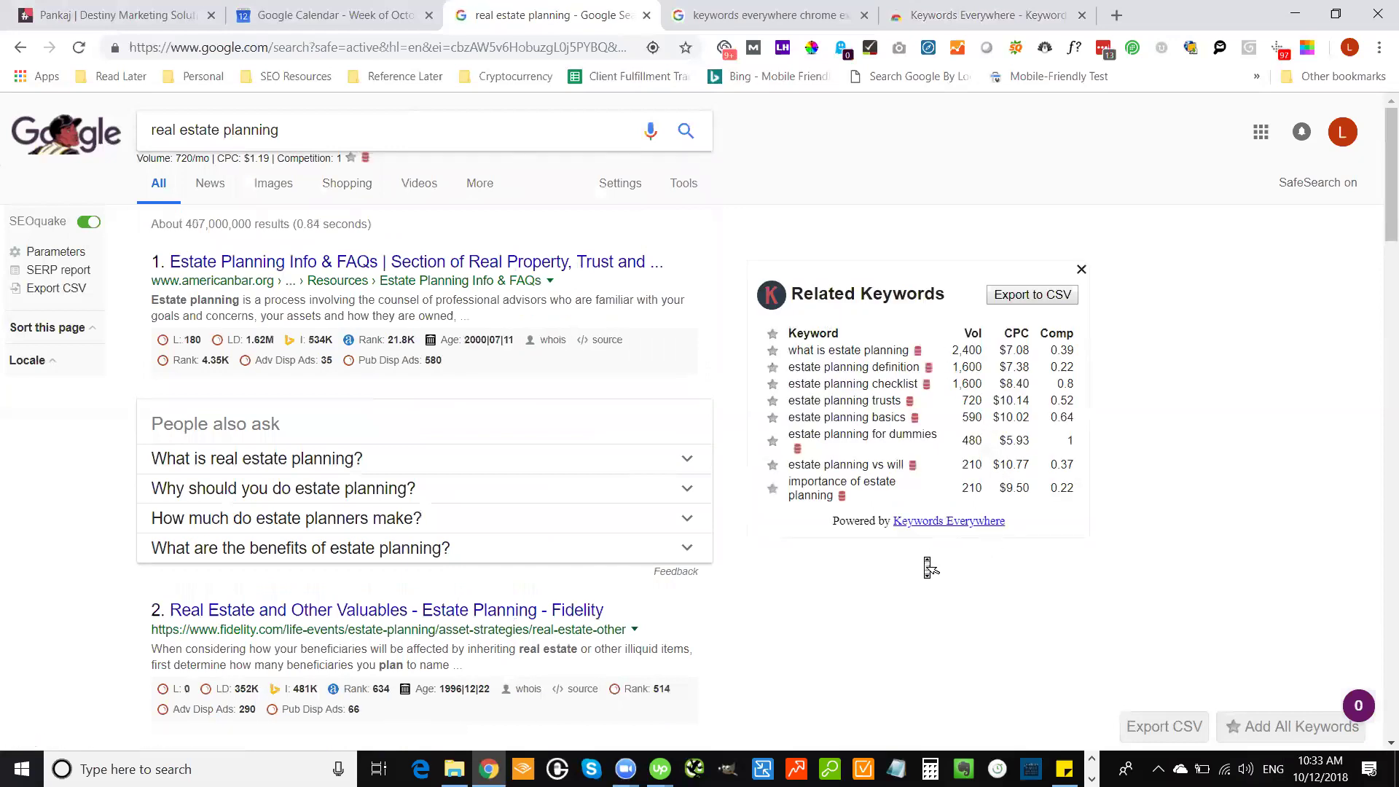
Extend the query to "real estate planning for seniors" and run the search
click(375, 140)
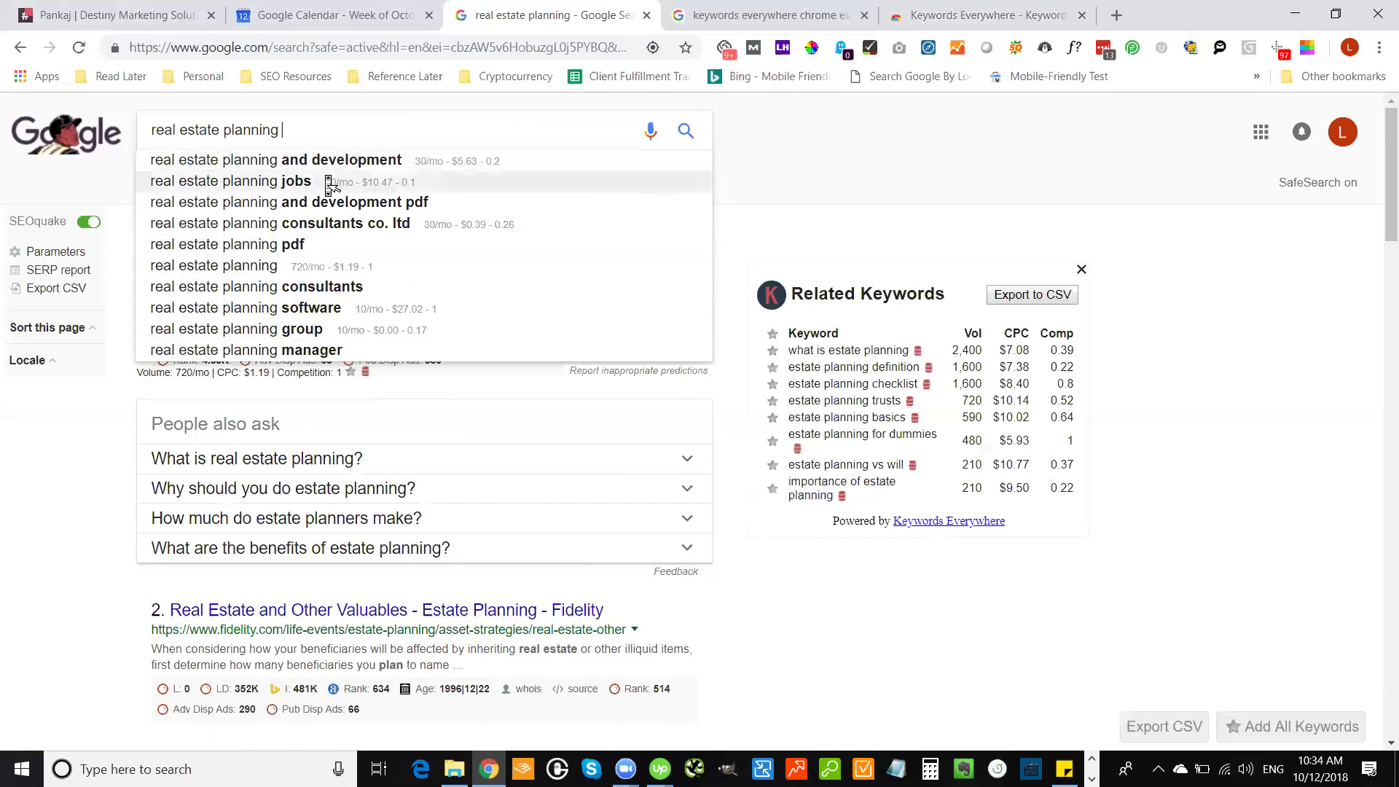
text(for seniors)
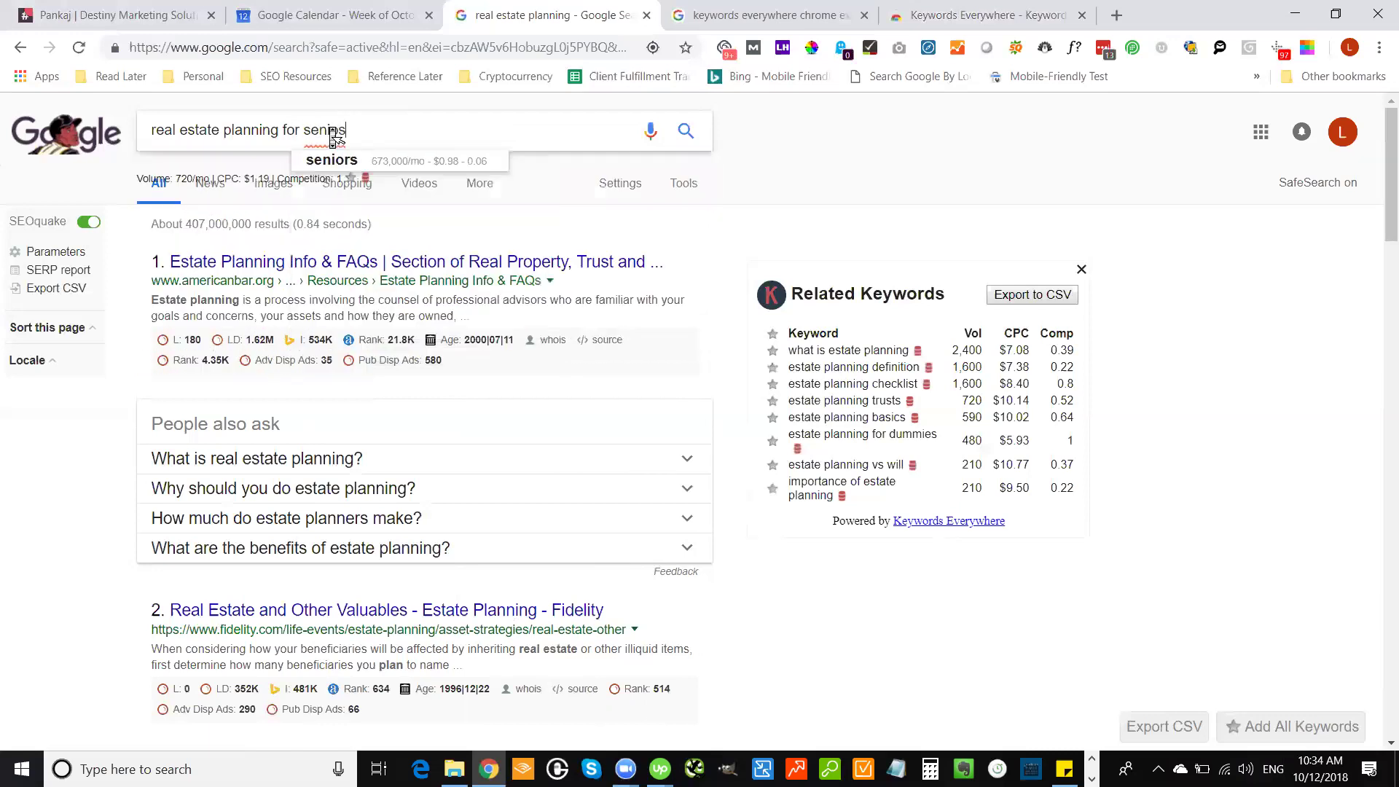
key(BackSpace)
text(rs)
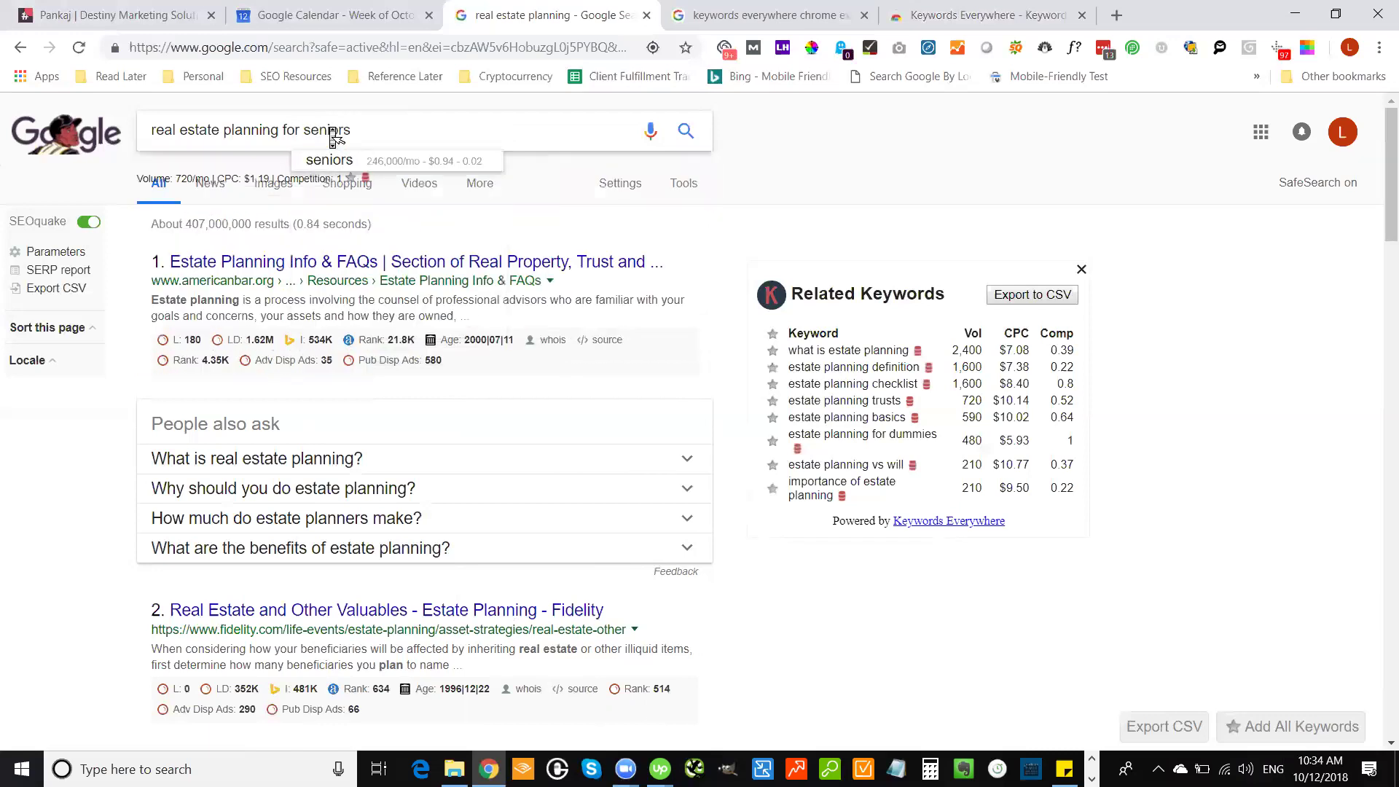
key(Return)
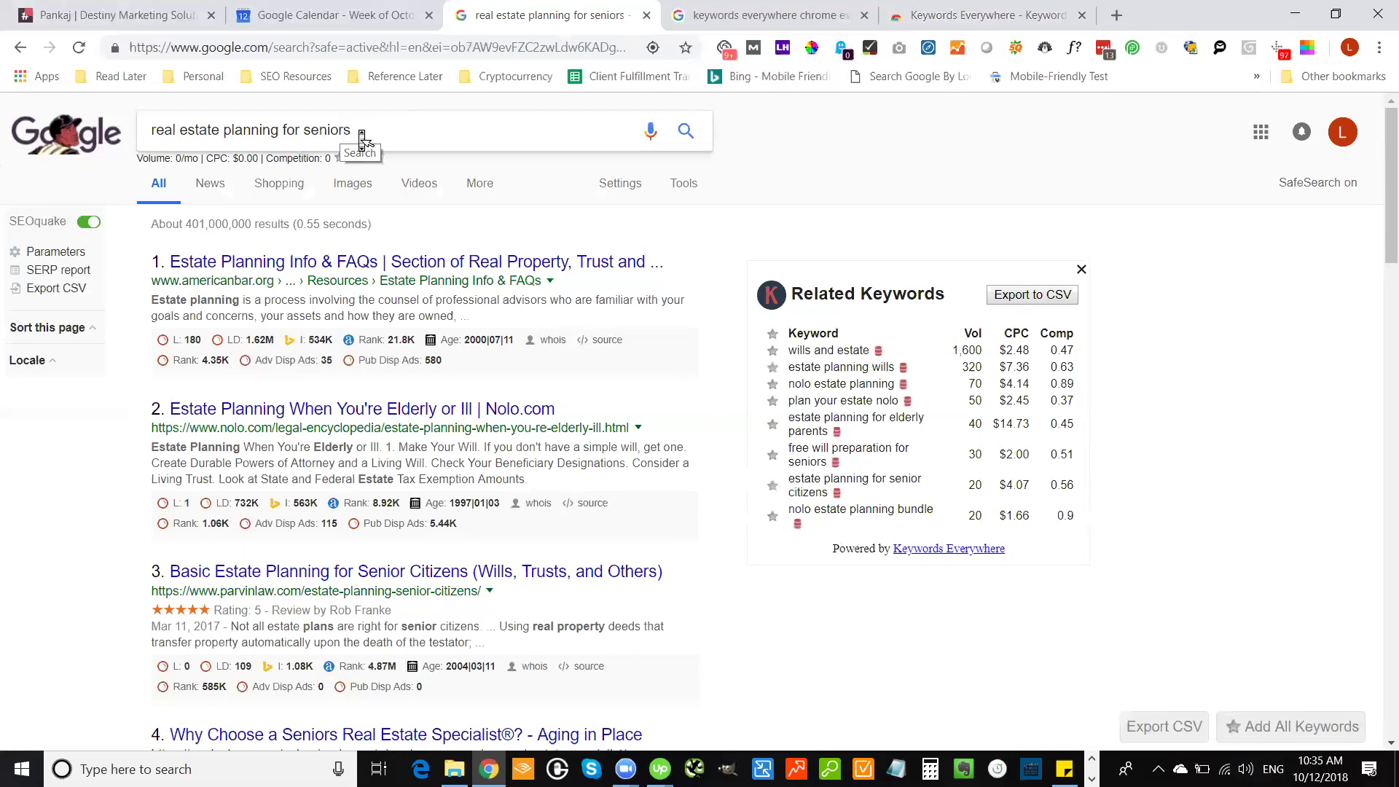
Search for "estate planning" again and review its autocomplete keyword suggestions
drag(359, 136, 64, 318)
text(est)
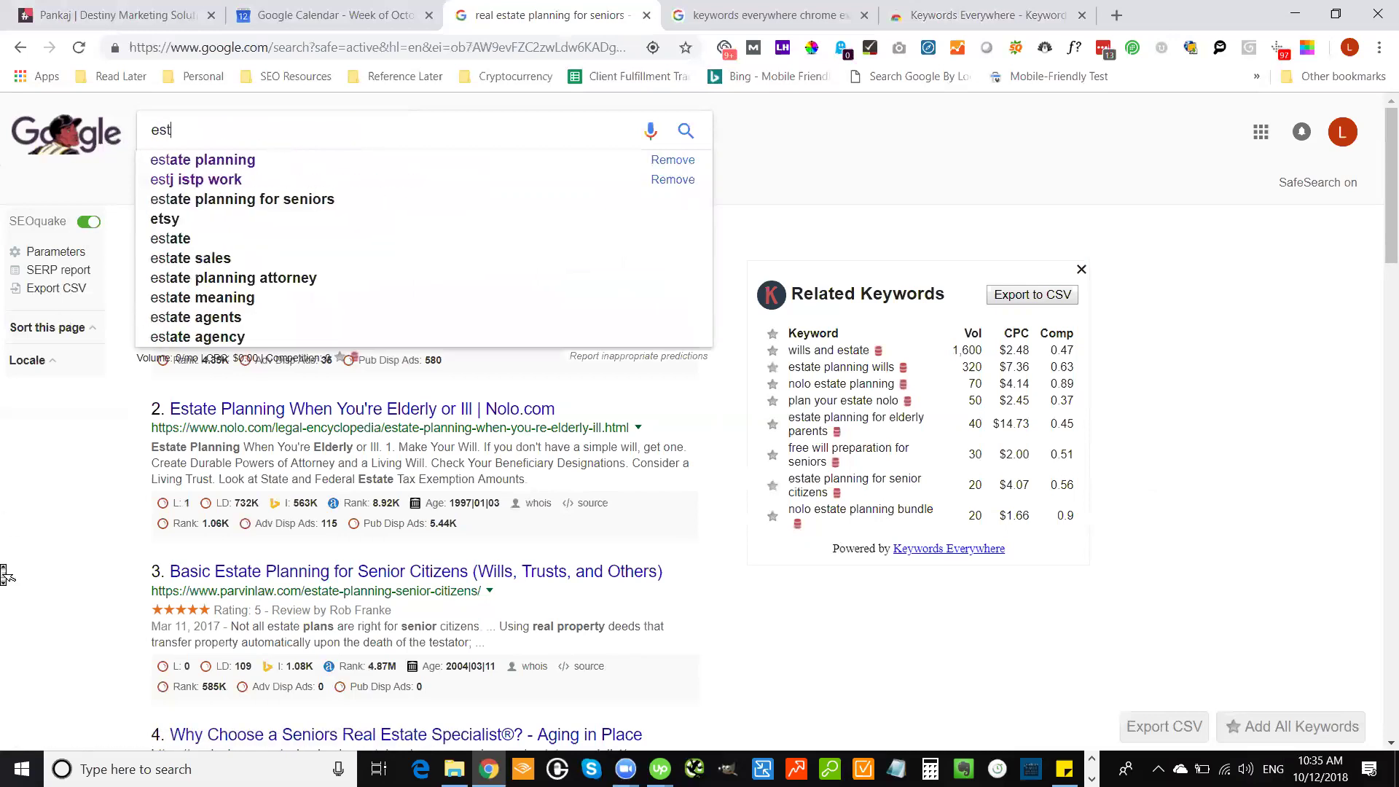
text(ate planning)
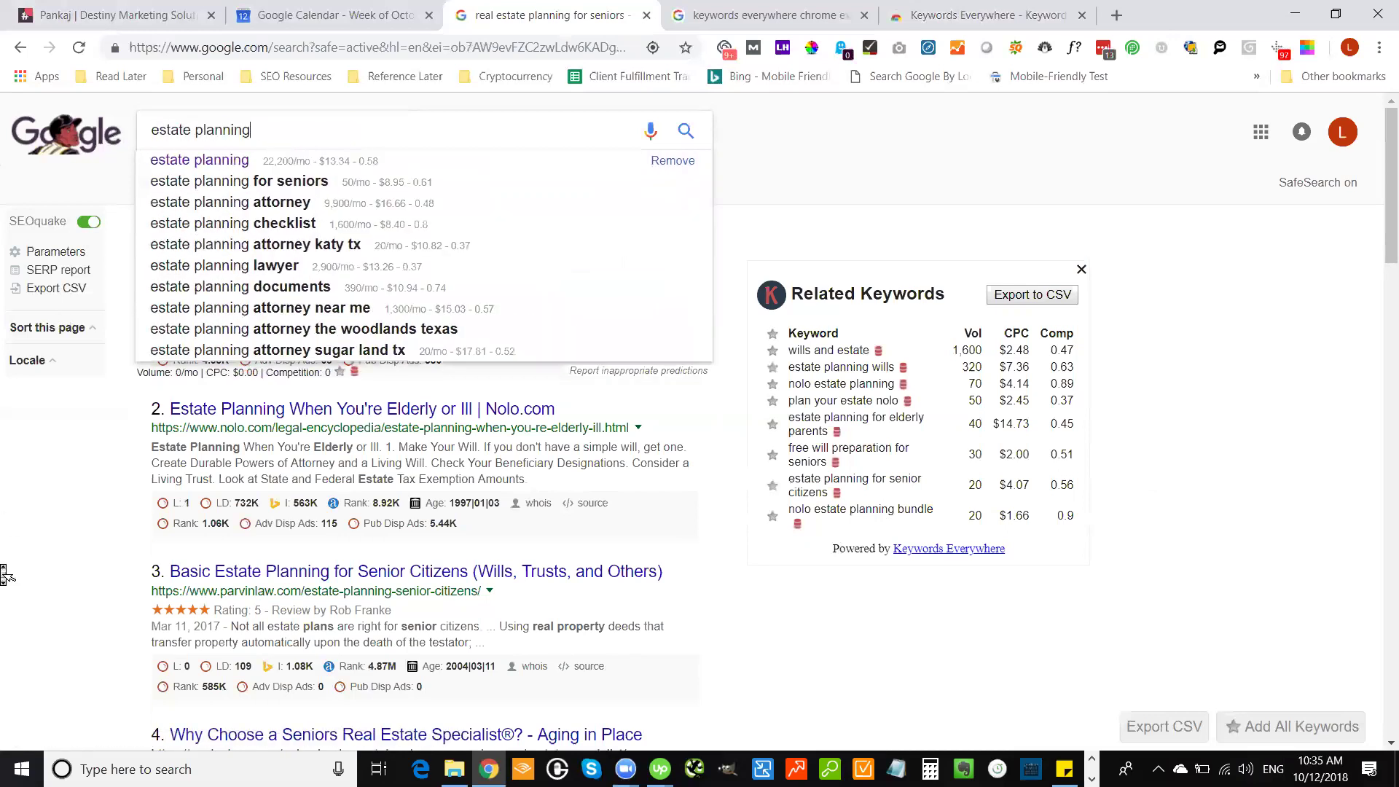
key(Return)
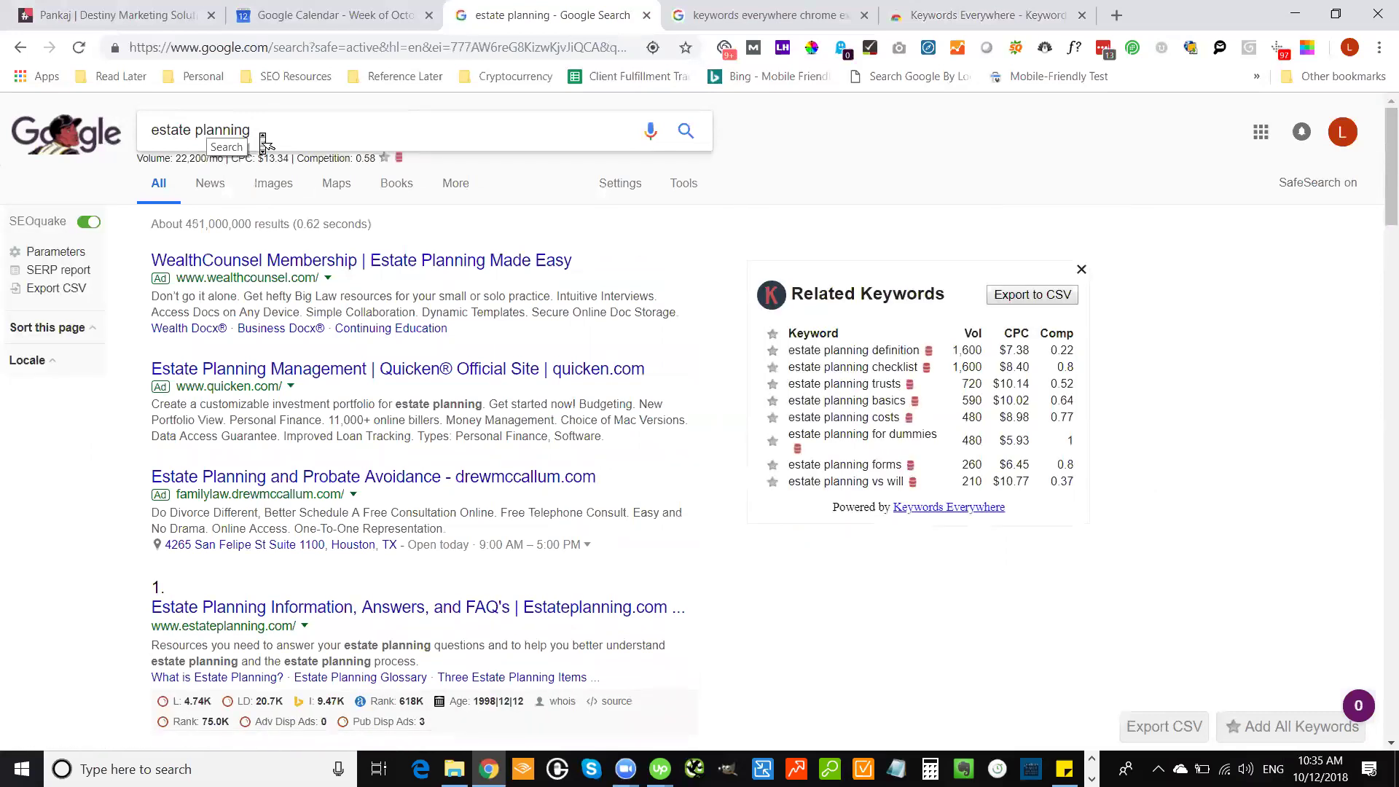
click(263, 141)
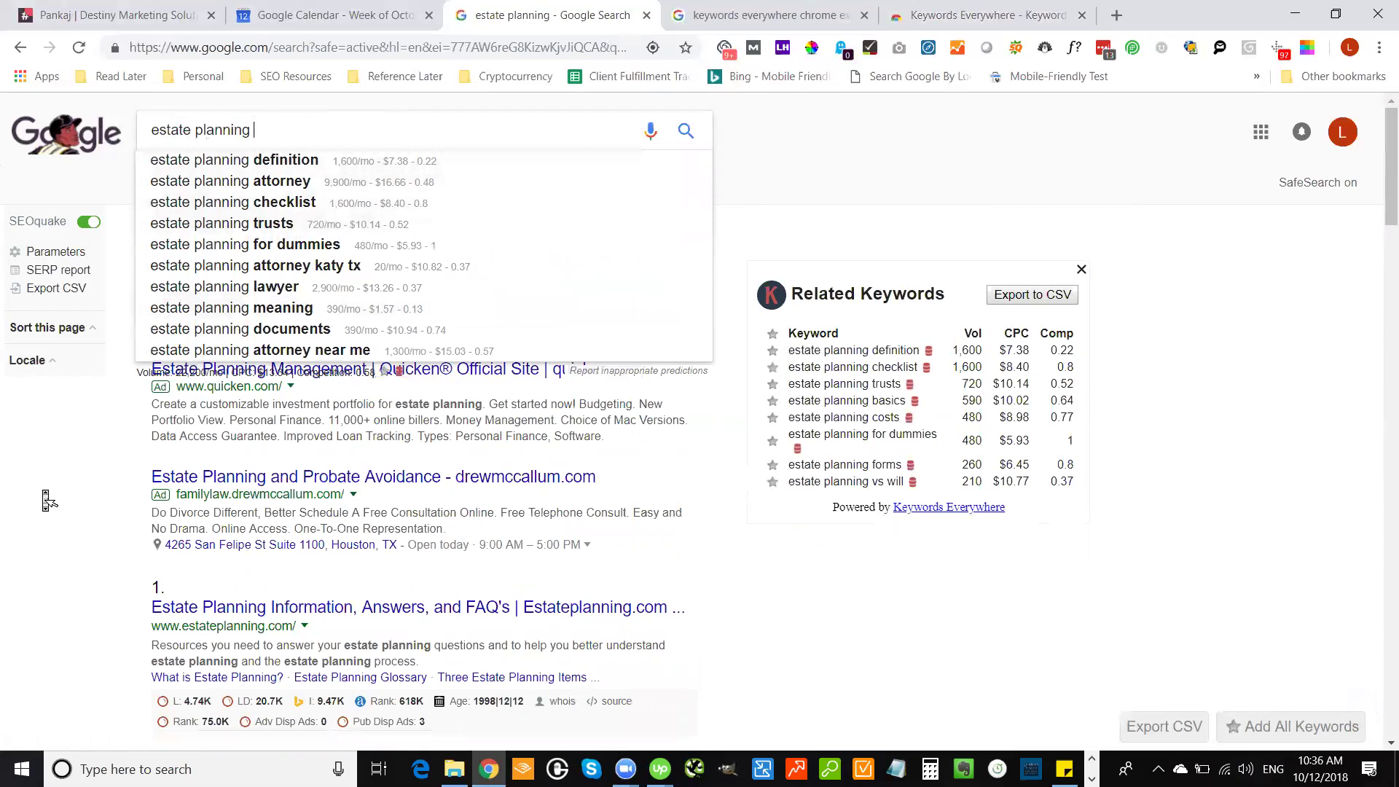
key(Escape)
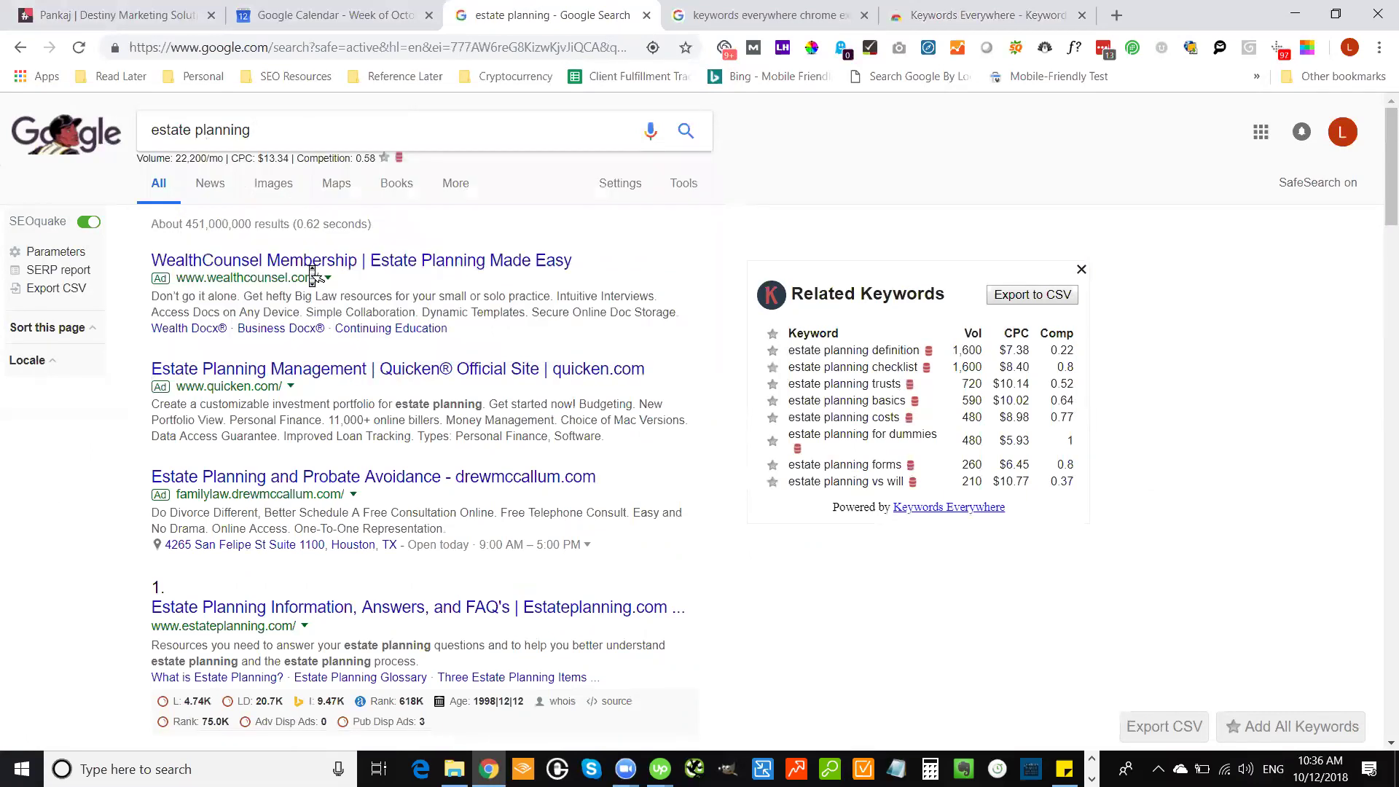
Replace the query with the suggested "real estate planning" and run the search
triple_click(283, 130)
key(BackSpace)
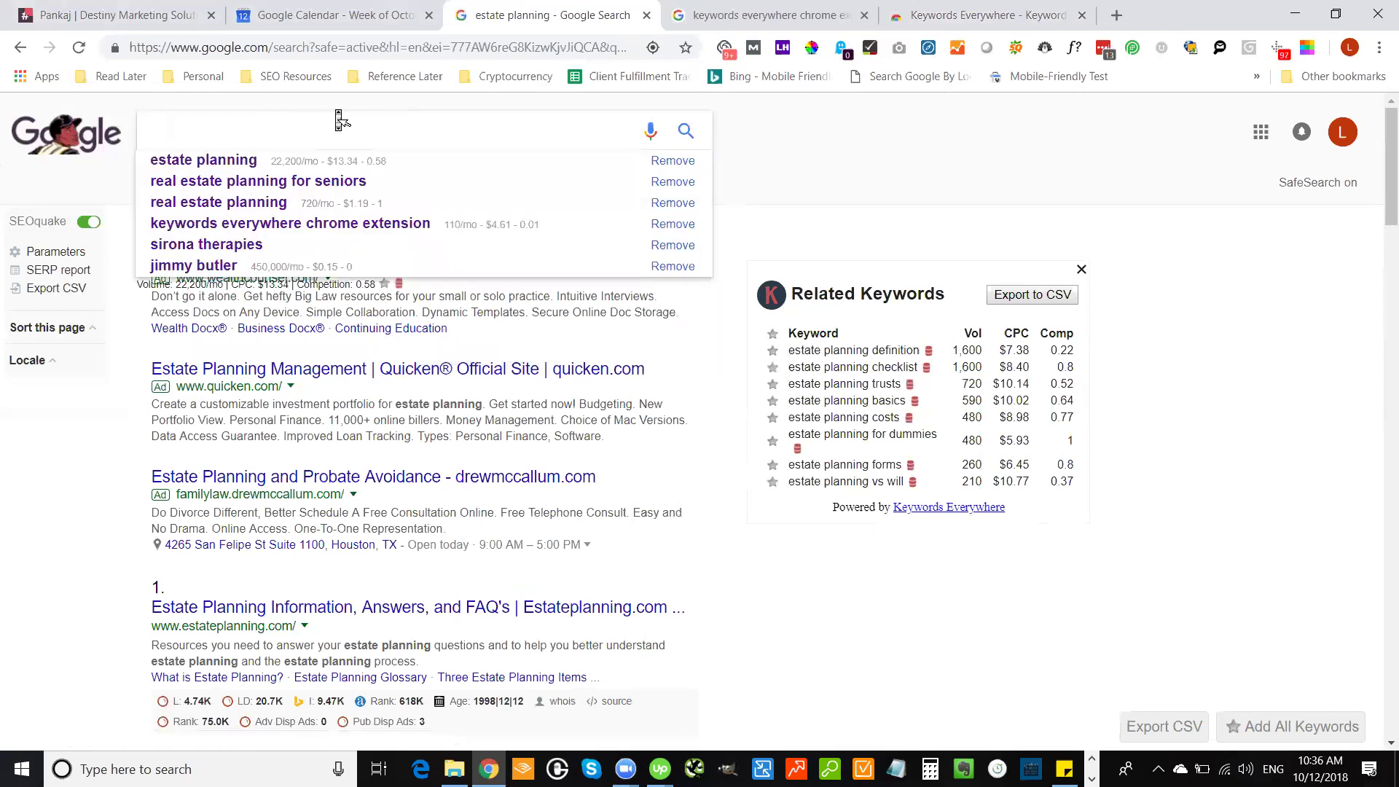
text(real)
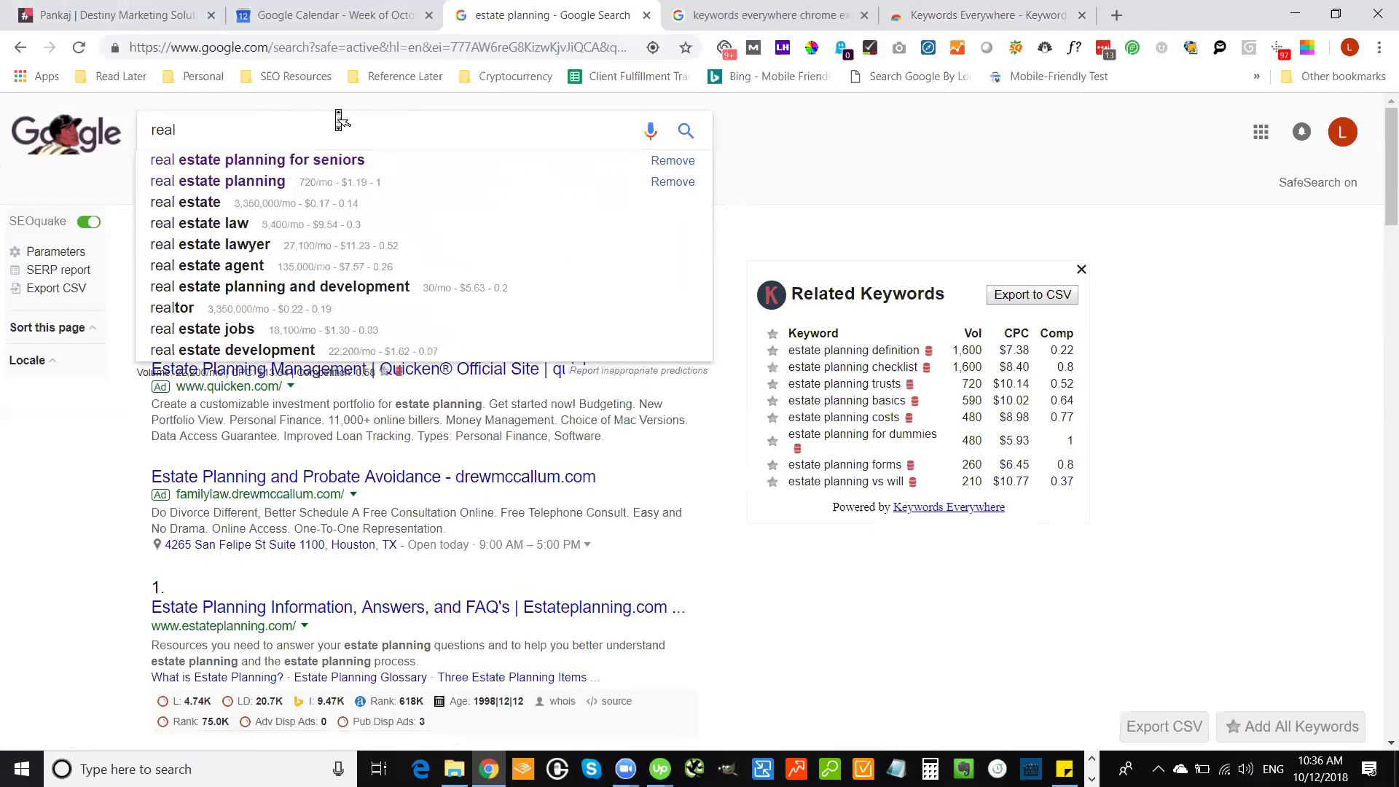
key(Down)
key(Down)
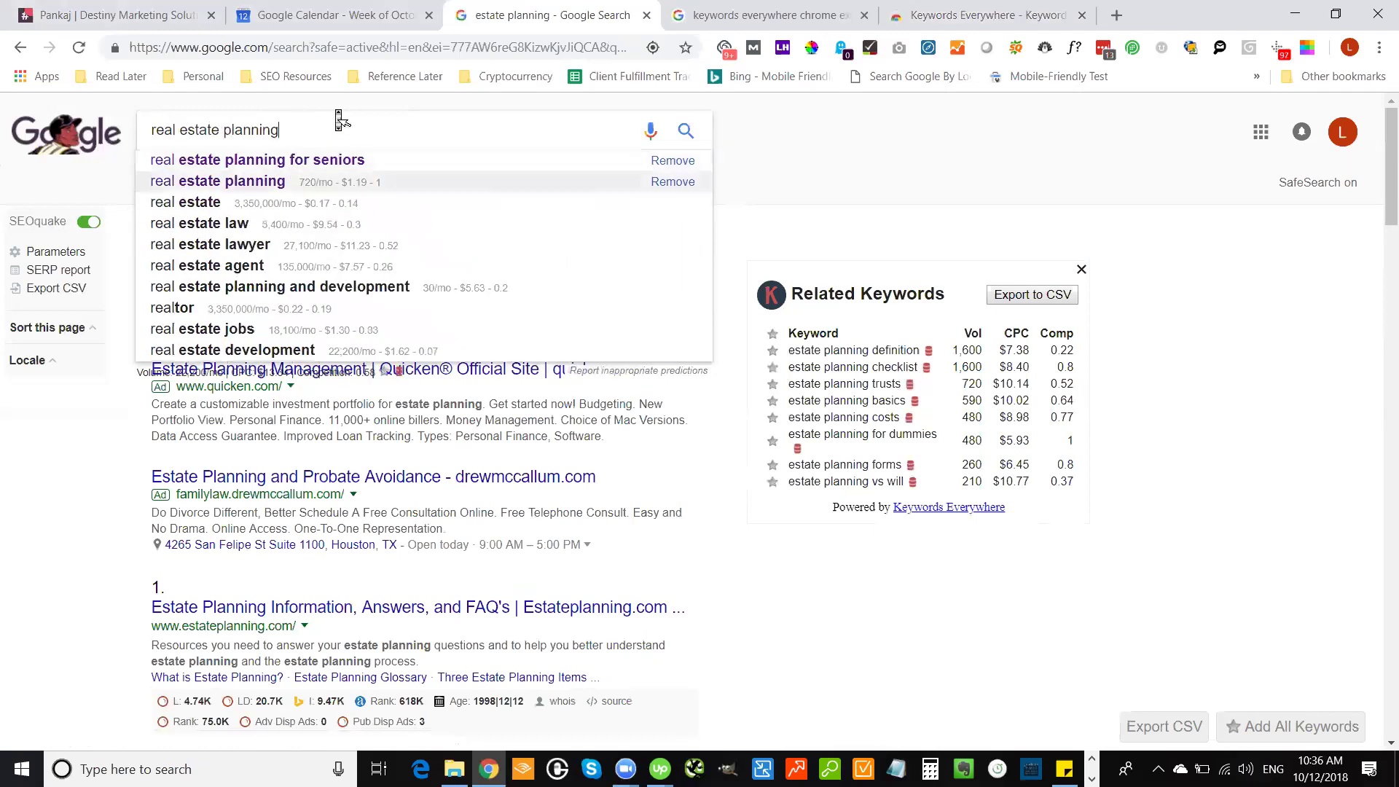
key(Return)
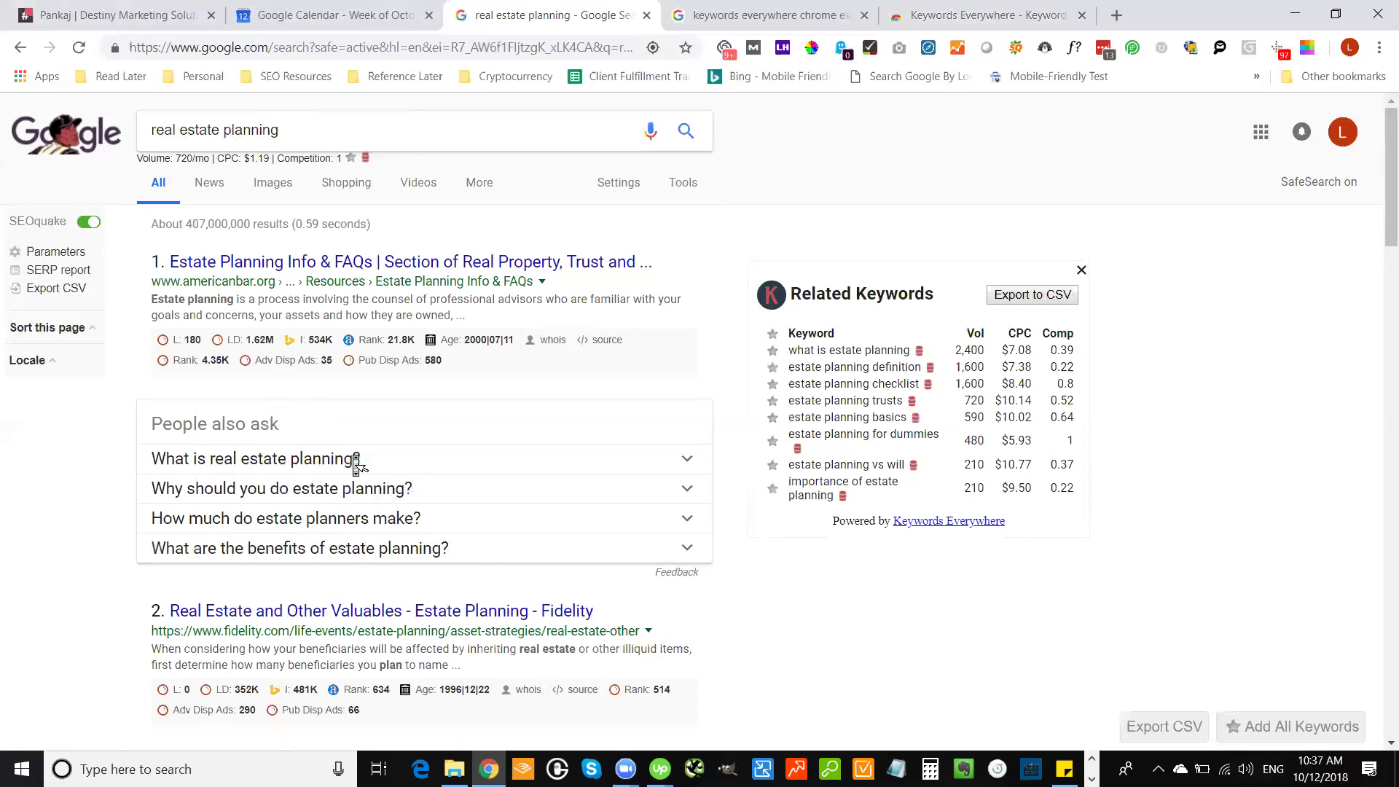
Expand "What is real estate planning?" under People also ask, review its answer and the added questions, and collapse it
click(687, 466)
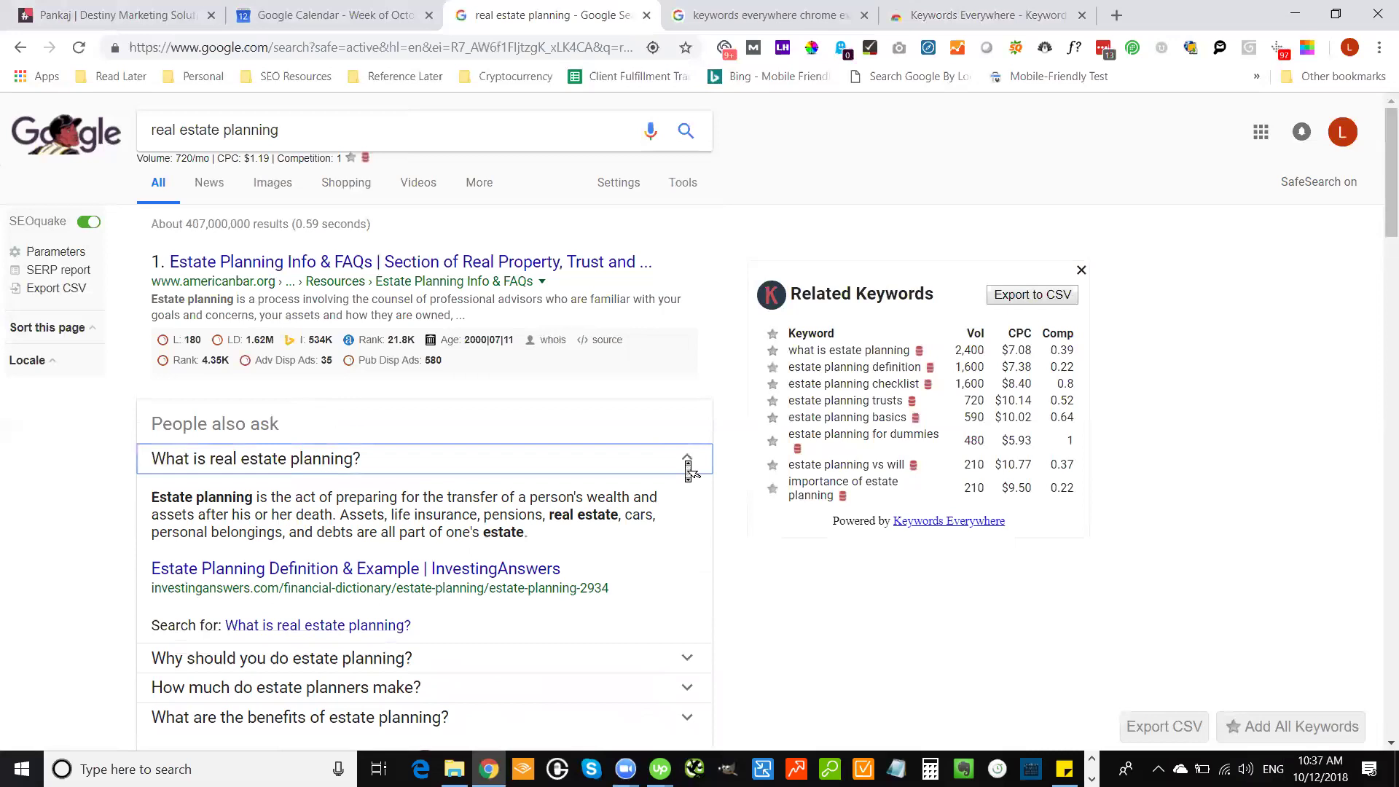
drag(1381, 193, 1382, 237)
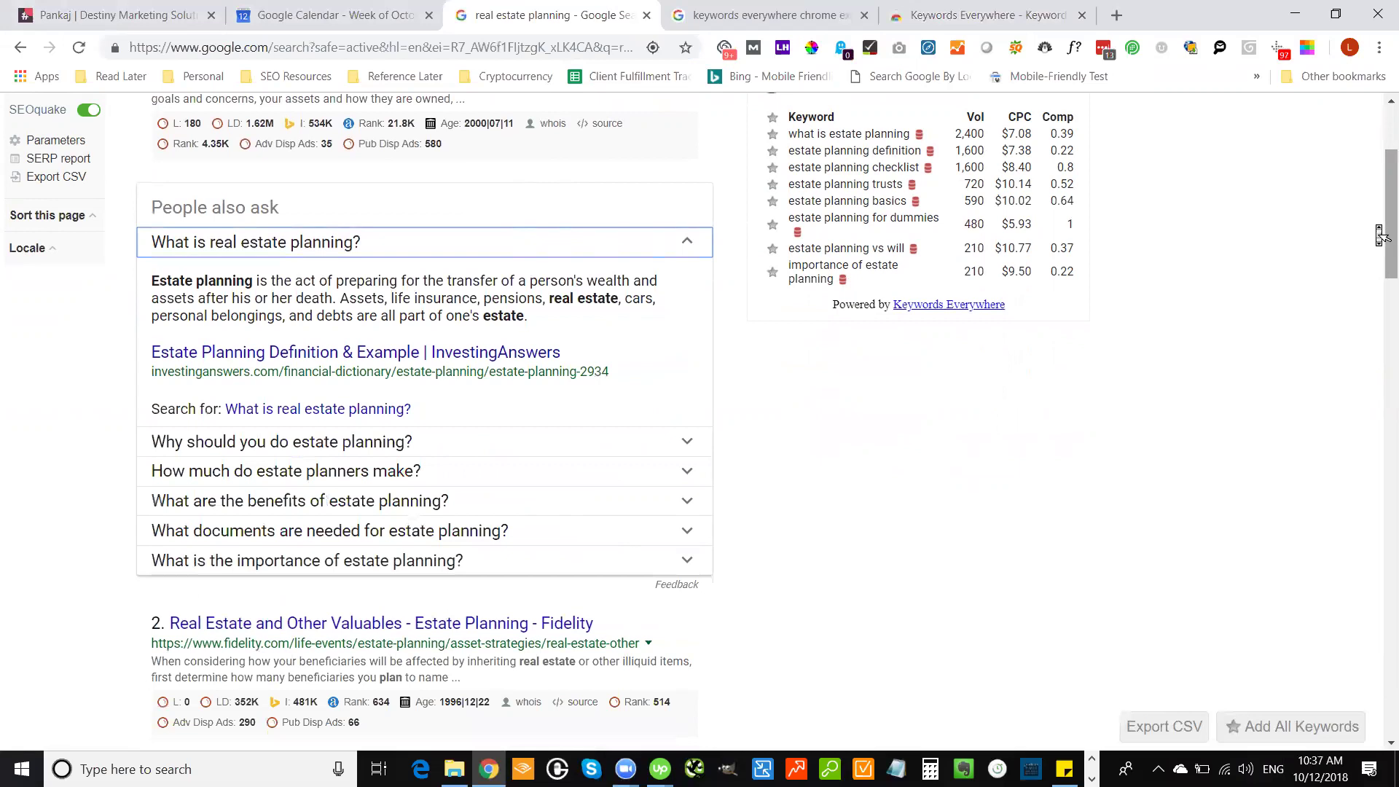
drag(1381, 236, 1382, 191)
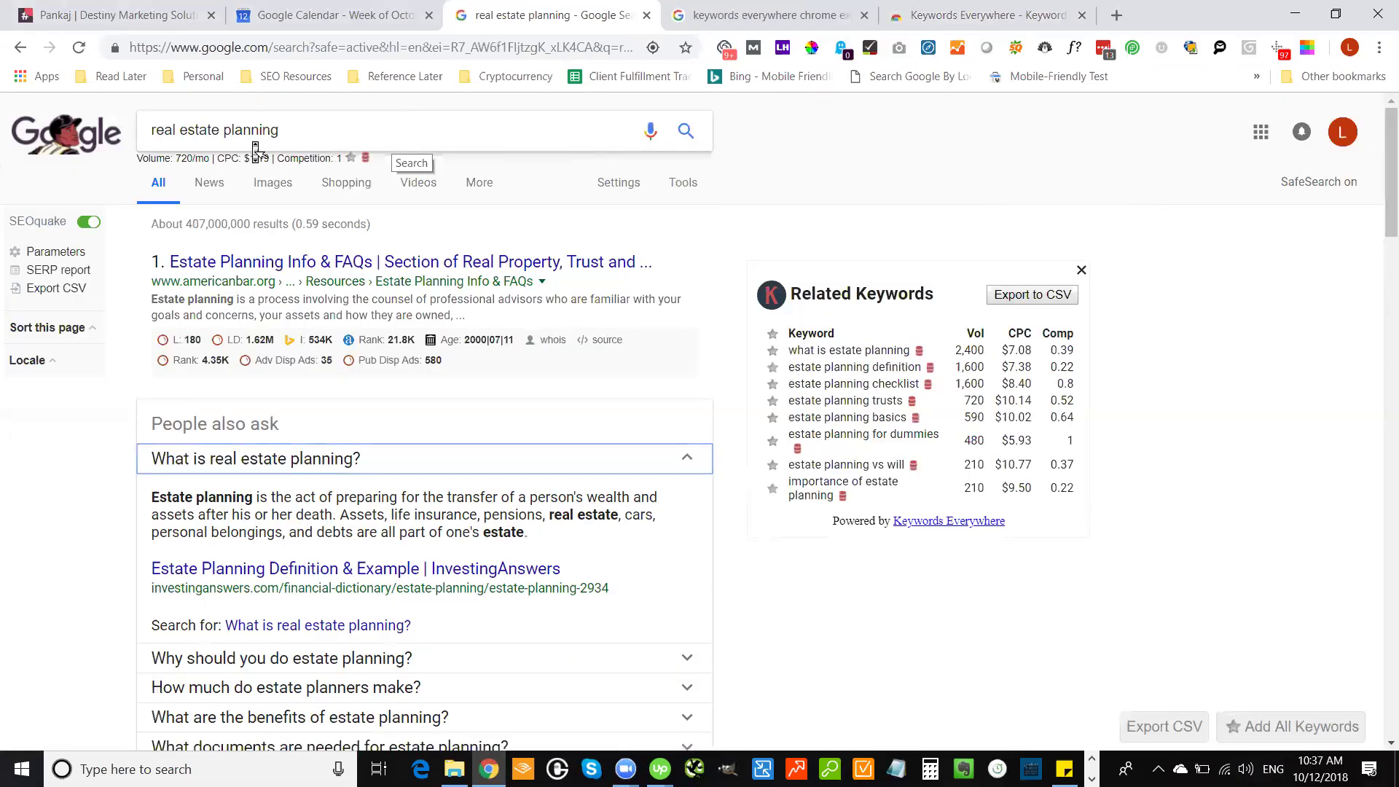
click(75, 491)
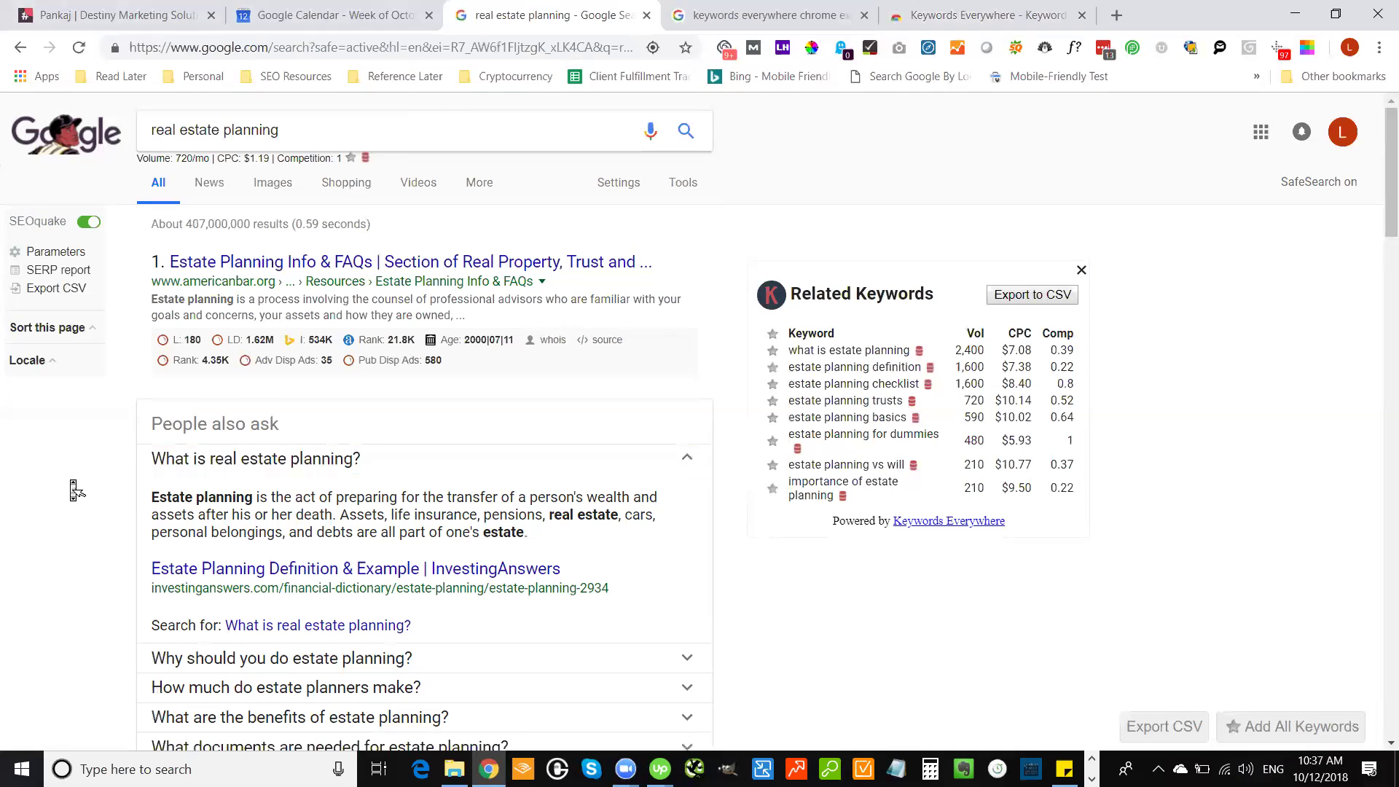
click(687, 459)
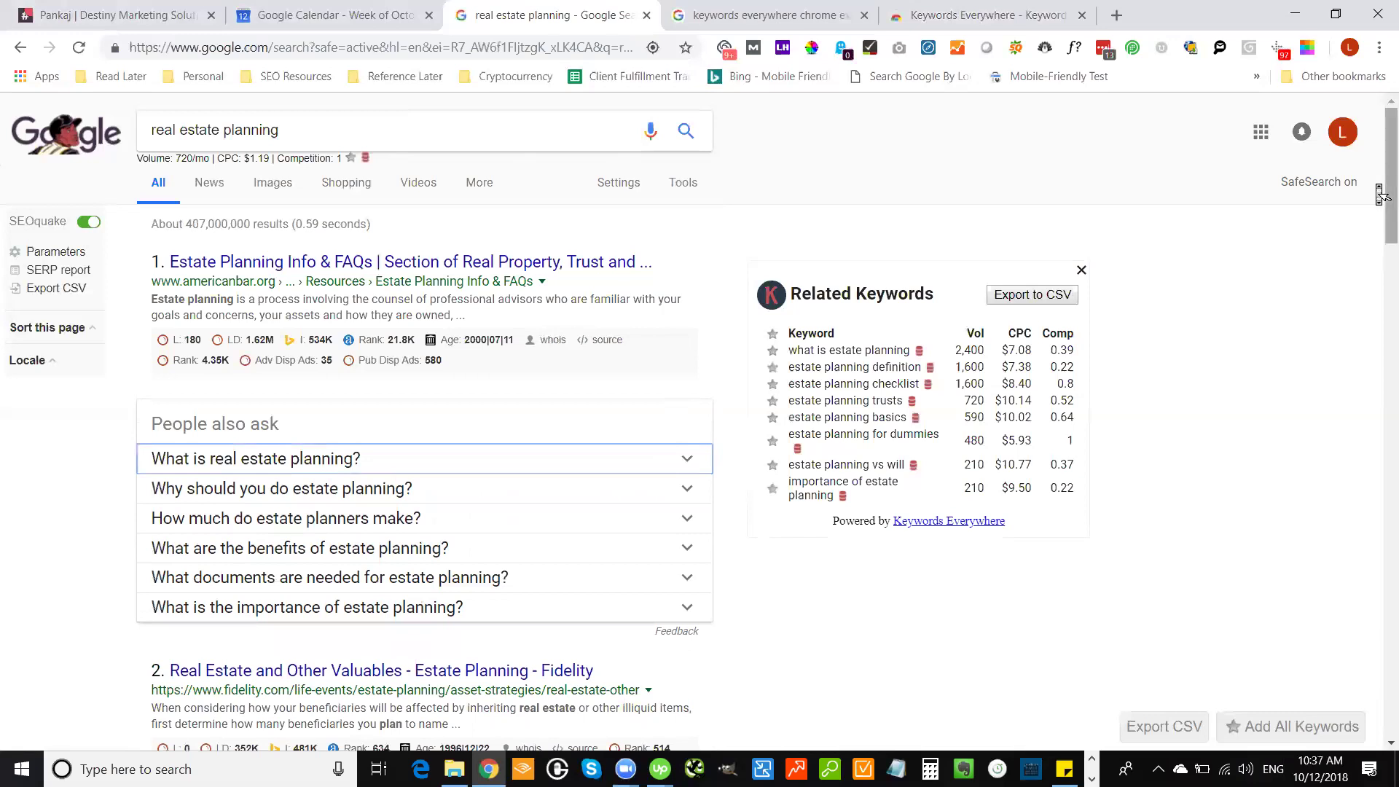
Expand and collapse "What is real estate planning?" two more times to load and review further related questions
drag(1380, 195, 1383, 216)
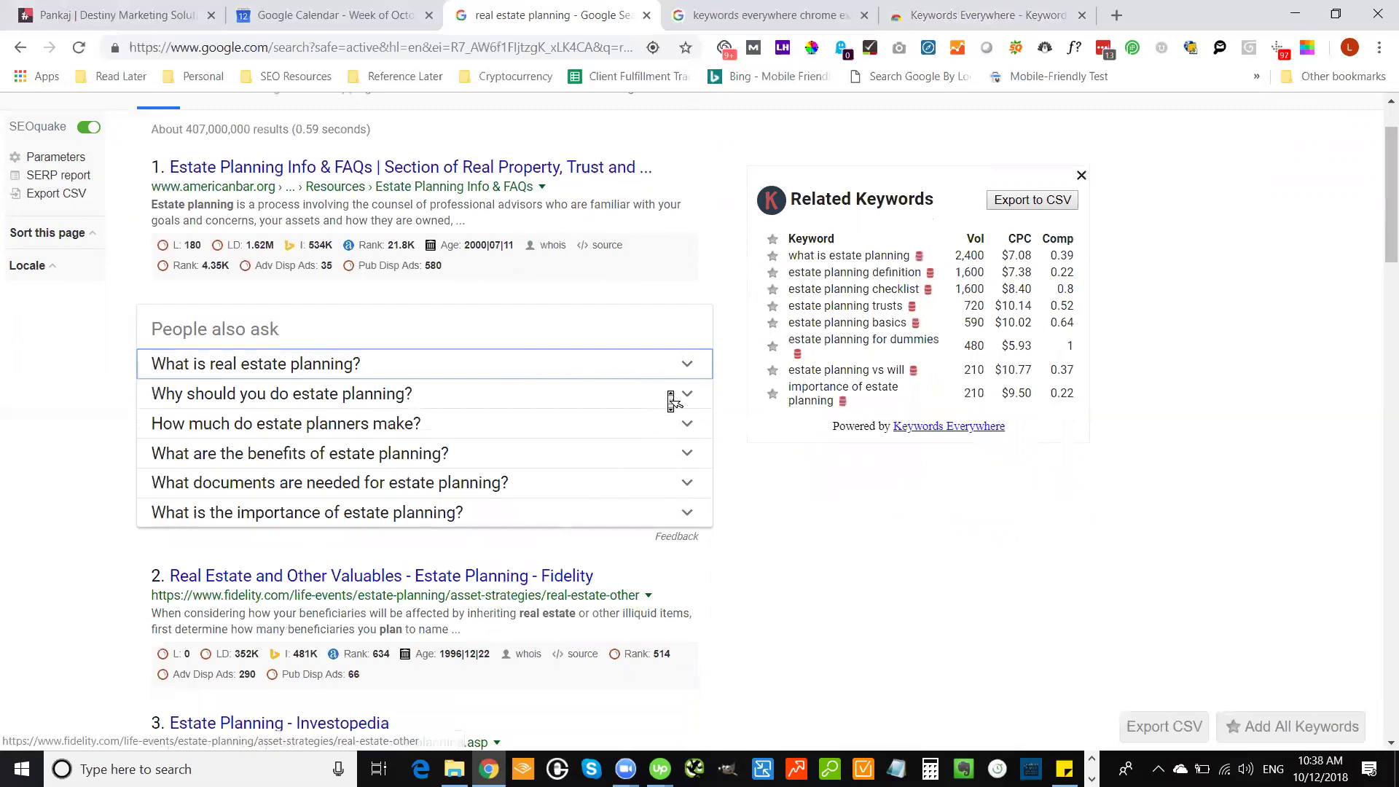
click(688, 368)
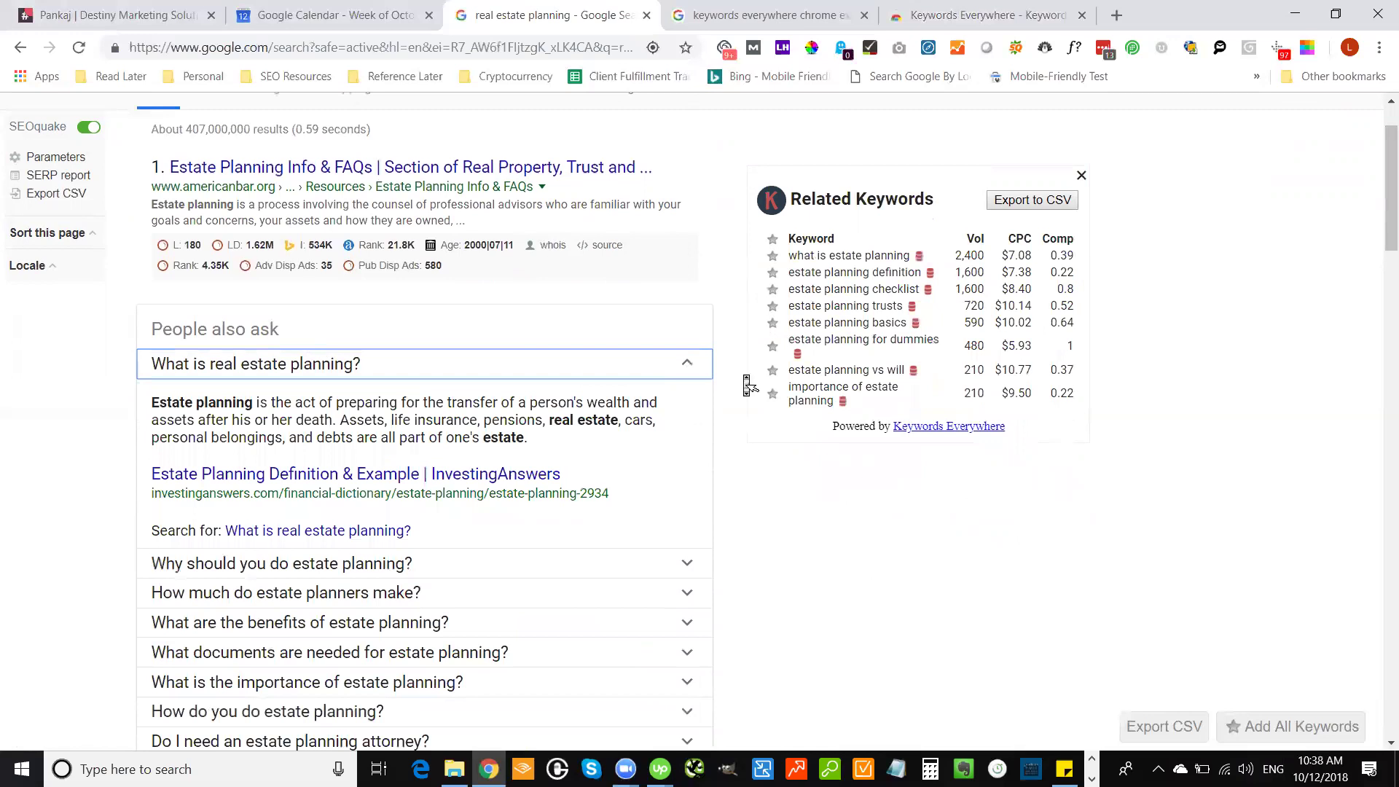
click(687, 365)
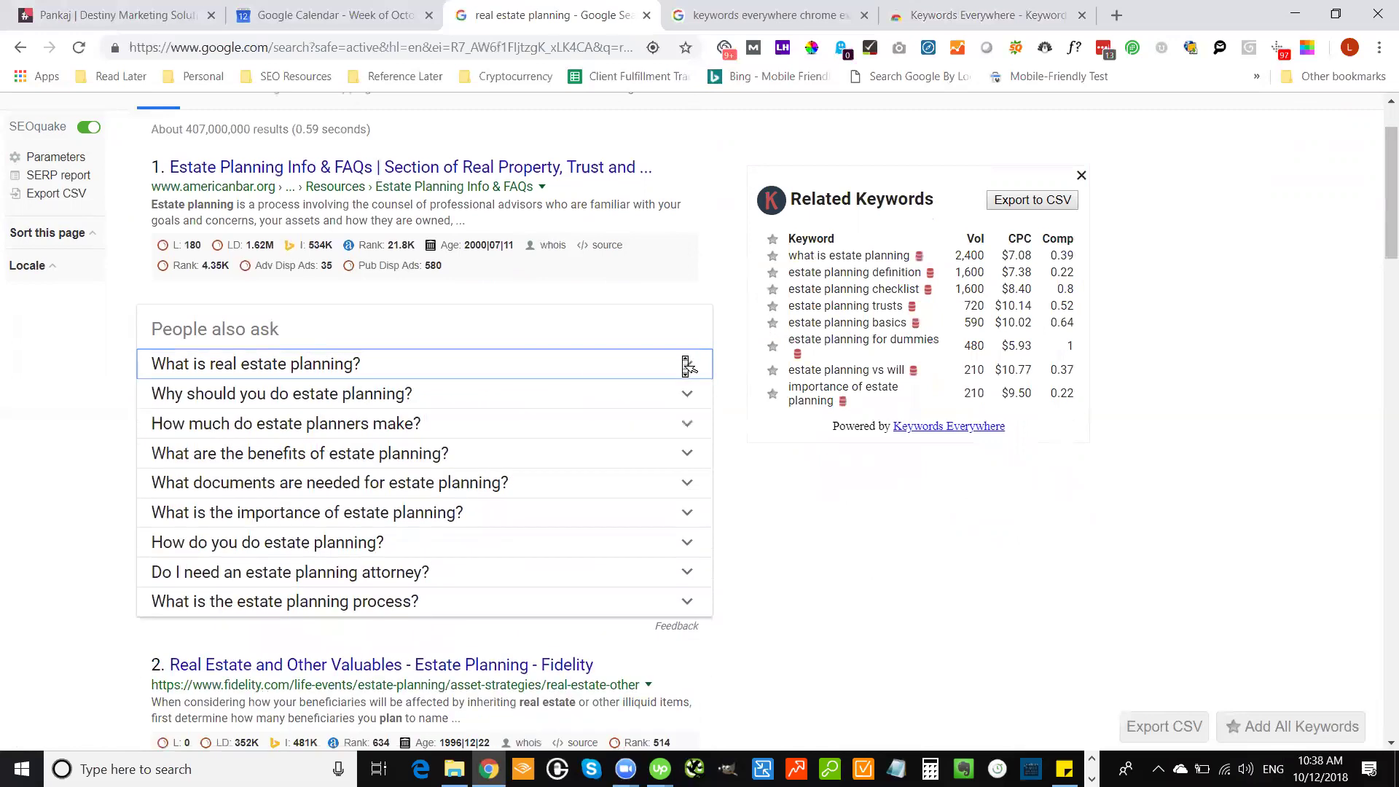
drag(1383, 215, 1380, 185)
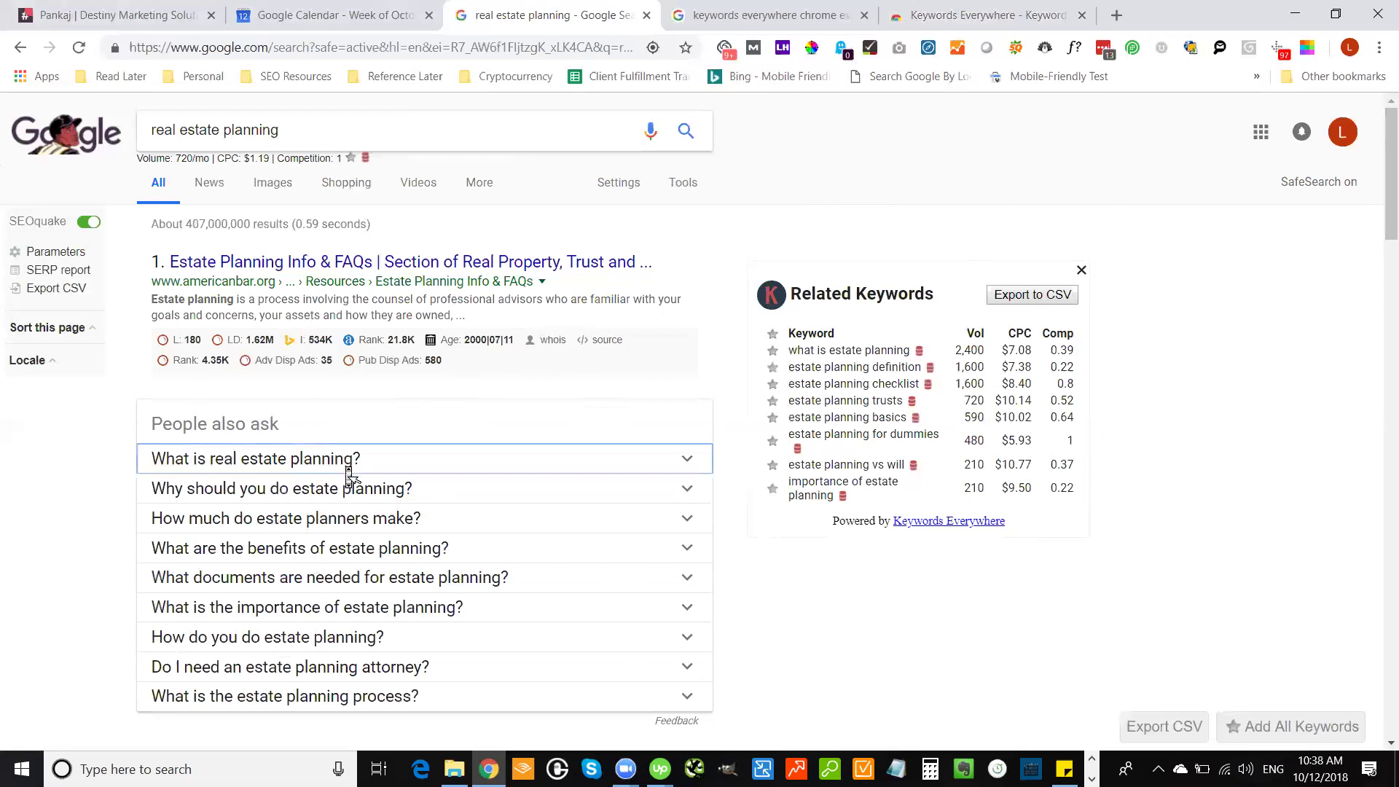
drag(1379, 202, 1379, 232)
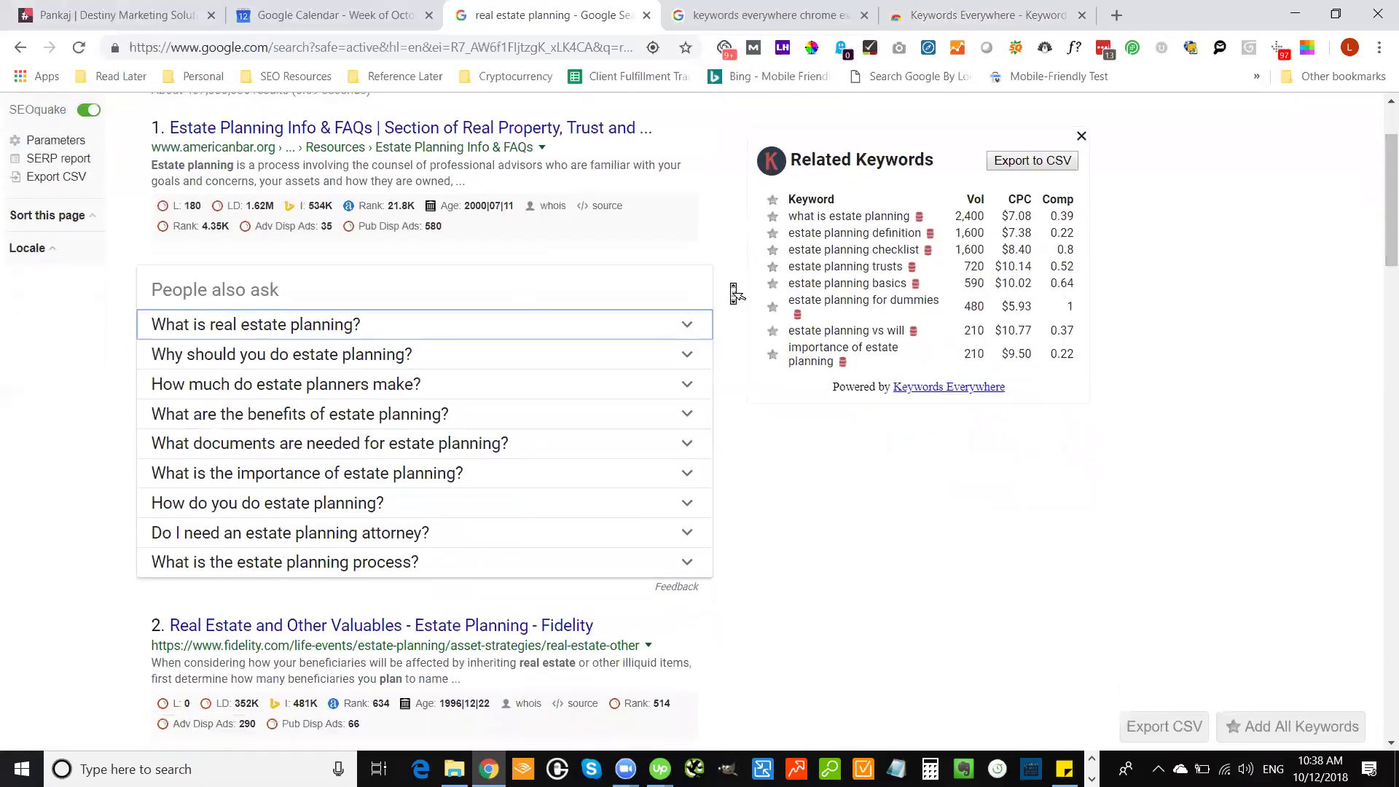
click(691, 331)
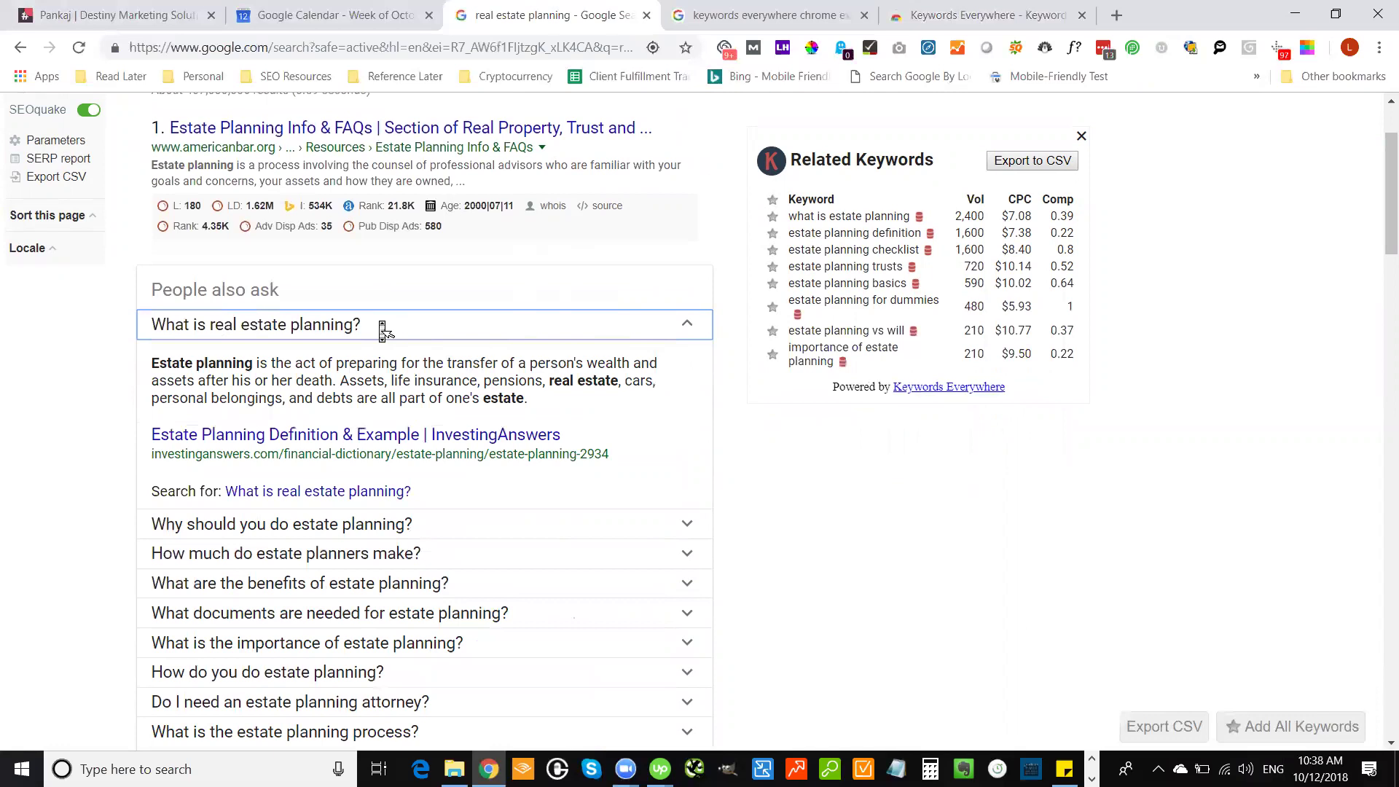
click(690, 329)
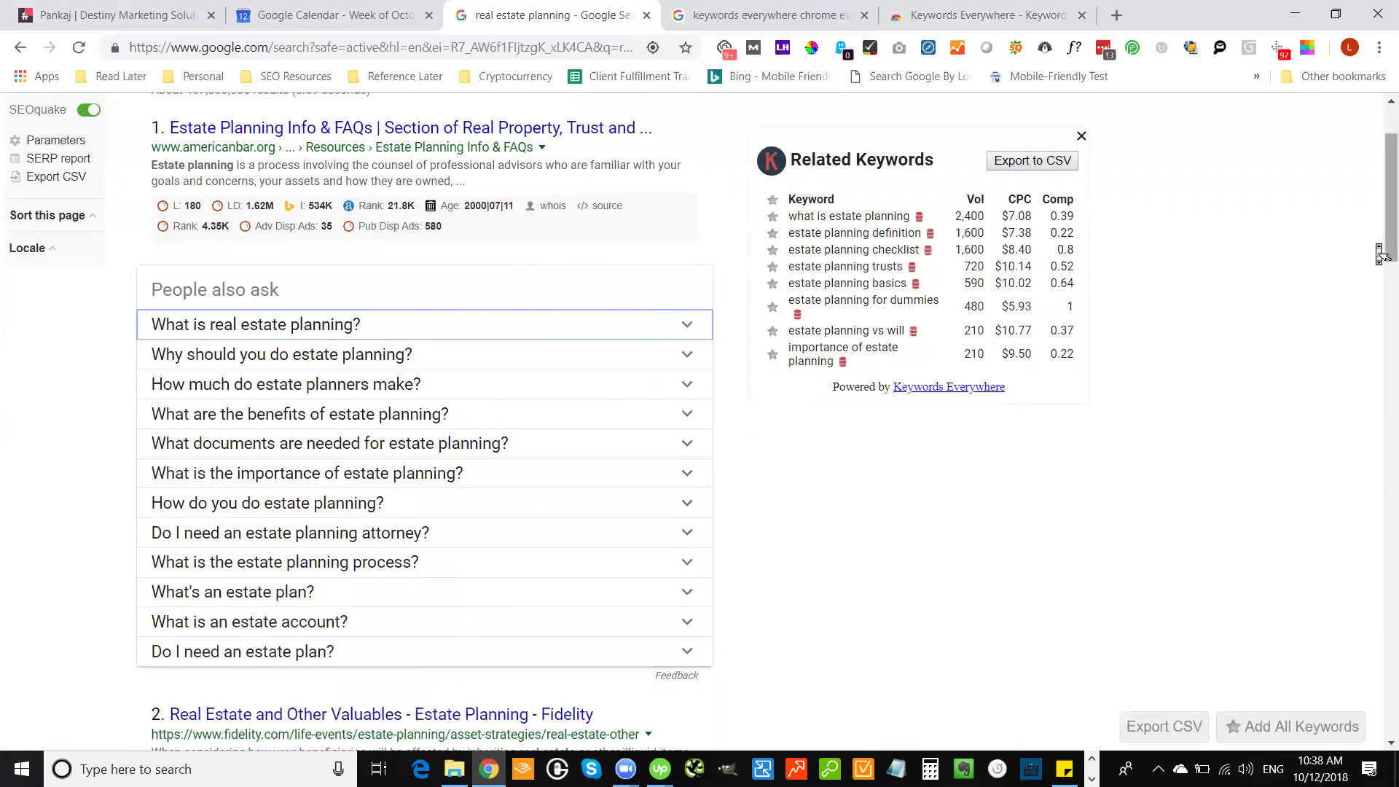
drag(1381, 255, 1381, 227)
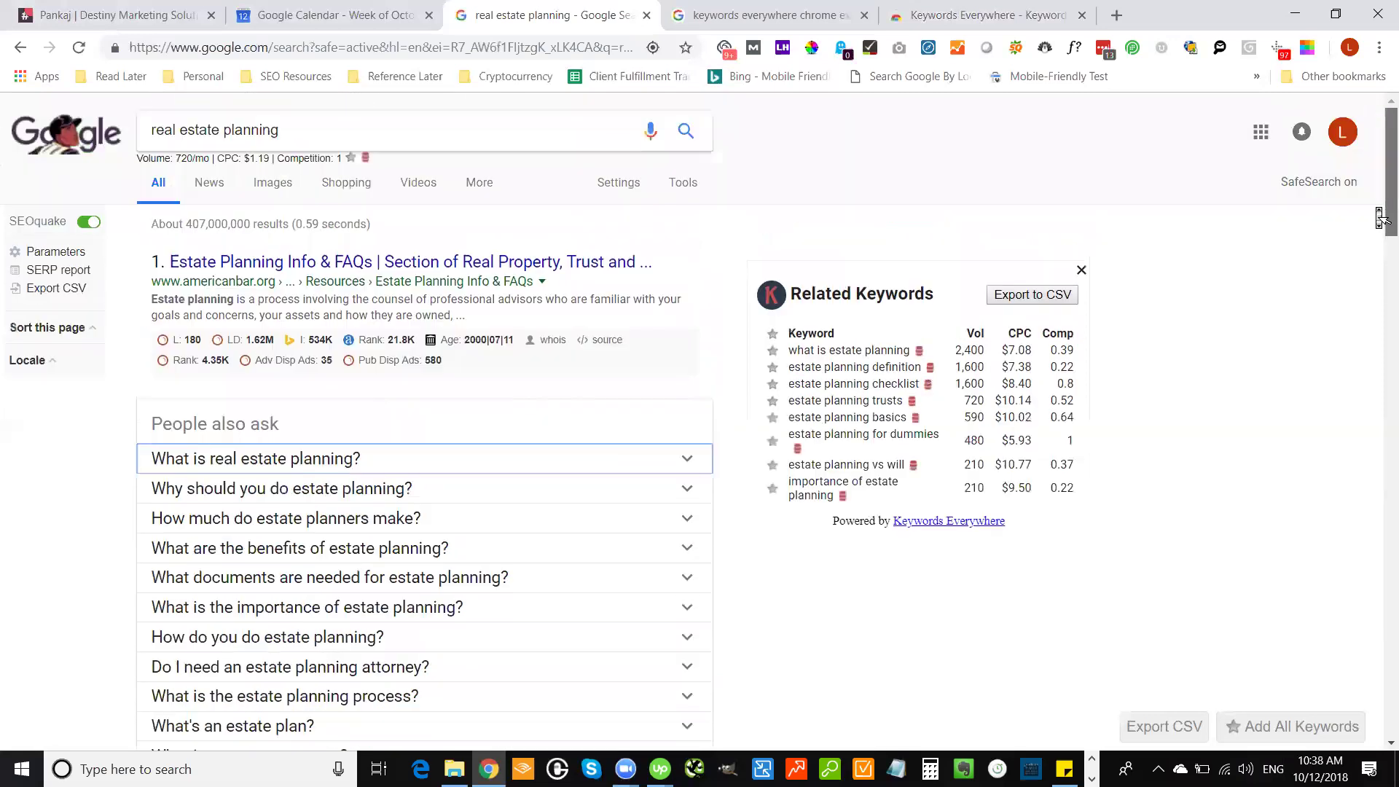
Open answerthepublic.com in place of the "keywords everywhere chrome extension" search results
click(772, 9)
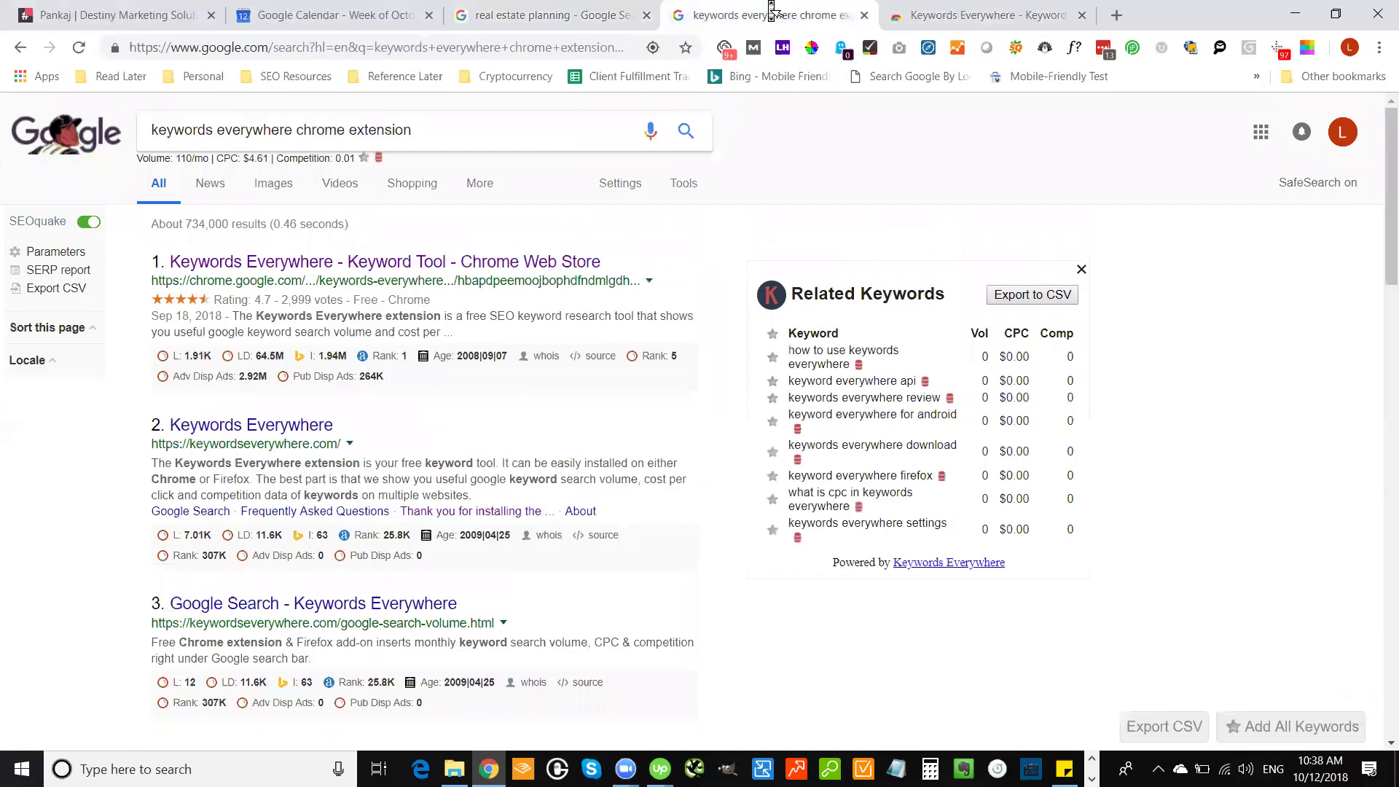
click(516, 48)
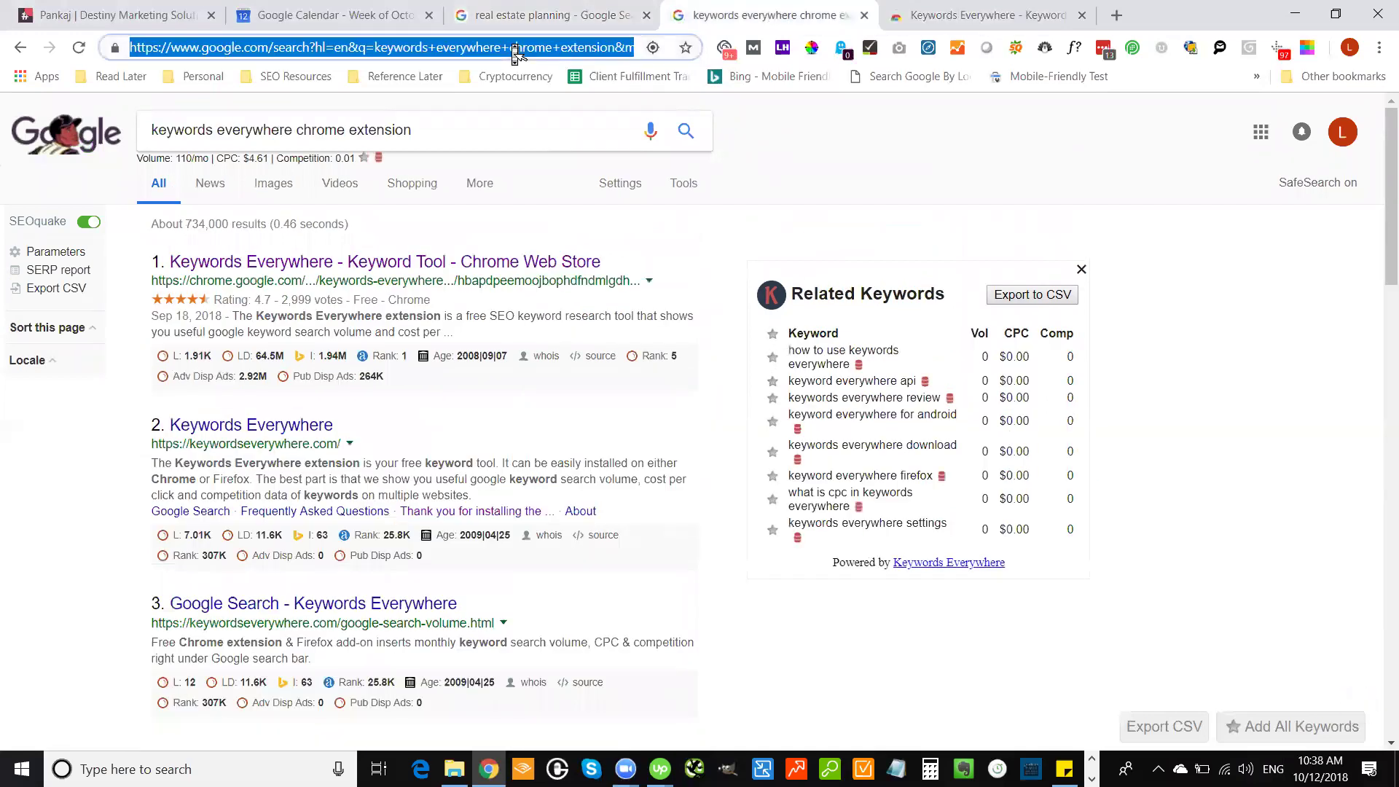
text(an)
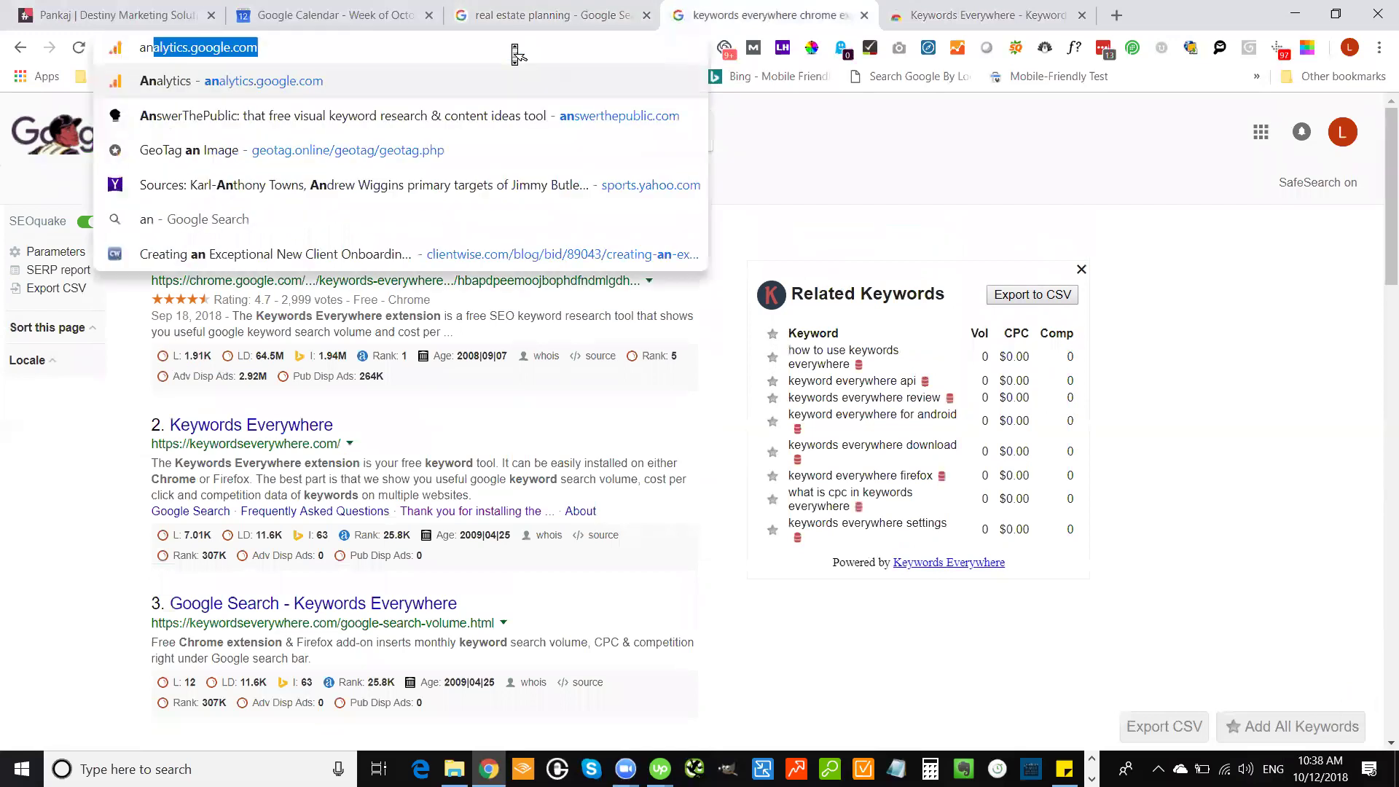
text(sw)
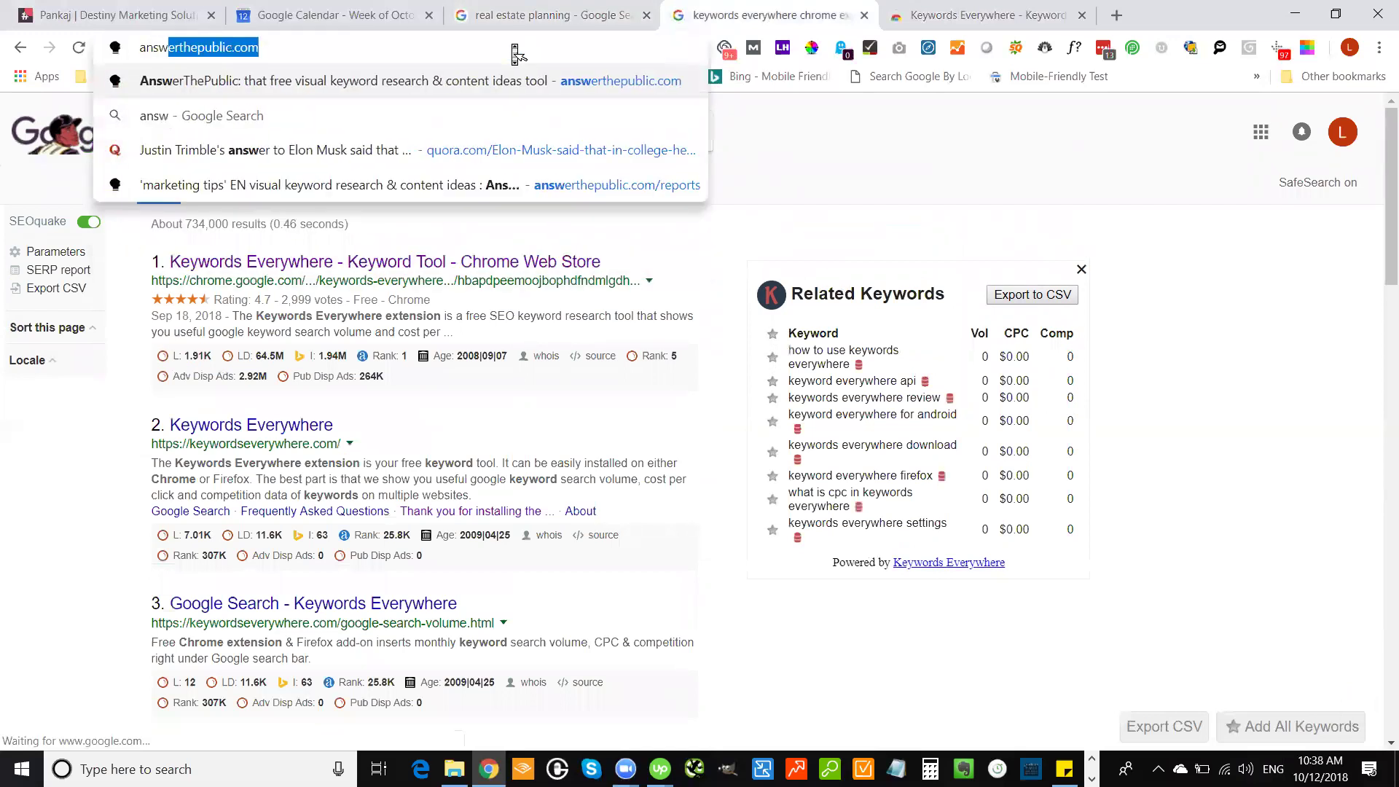
key(Return)
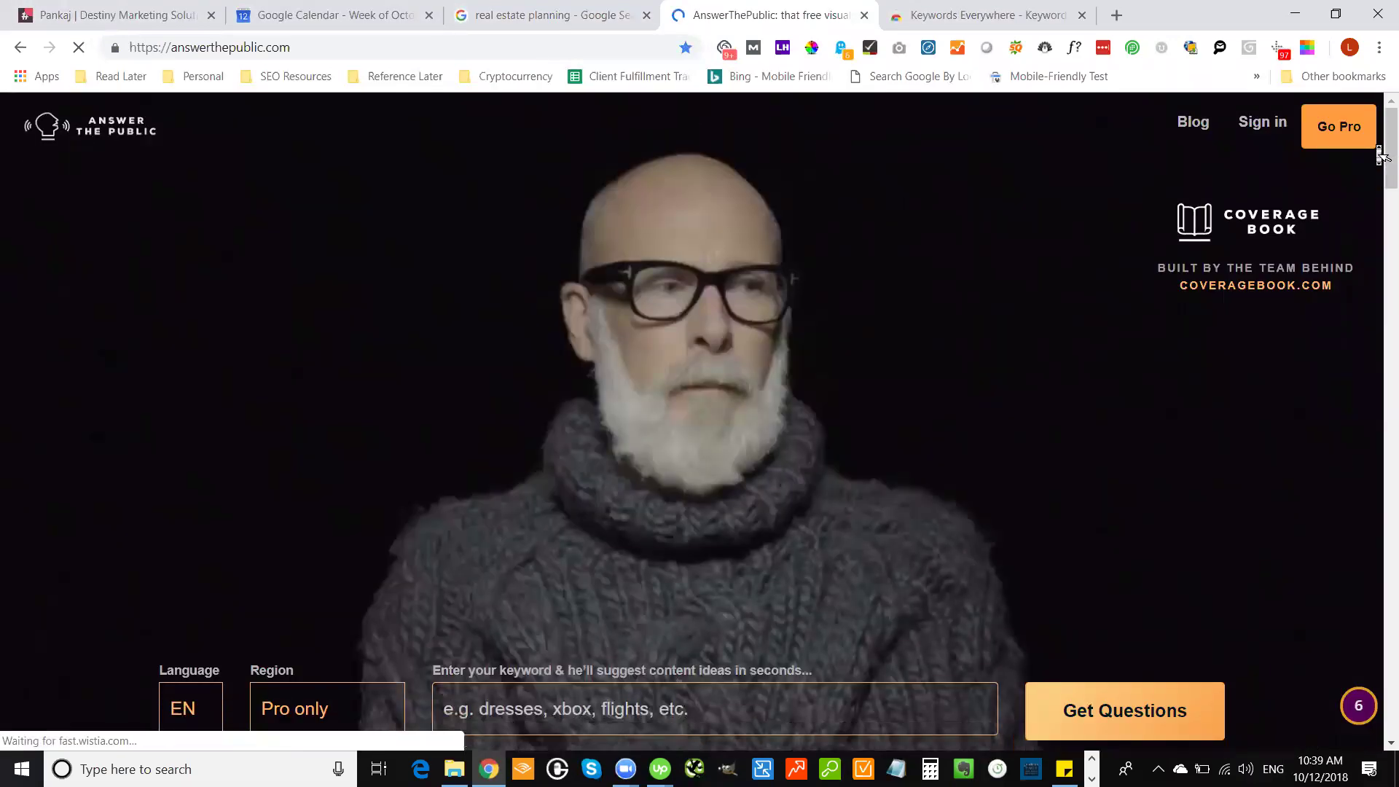
Enter "estate planning" as the AnswerThePublic keyword and generate its questions report
scroll(1379, 161, down, 2)
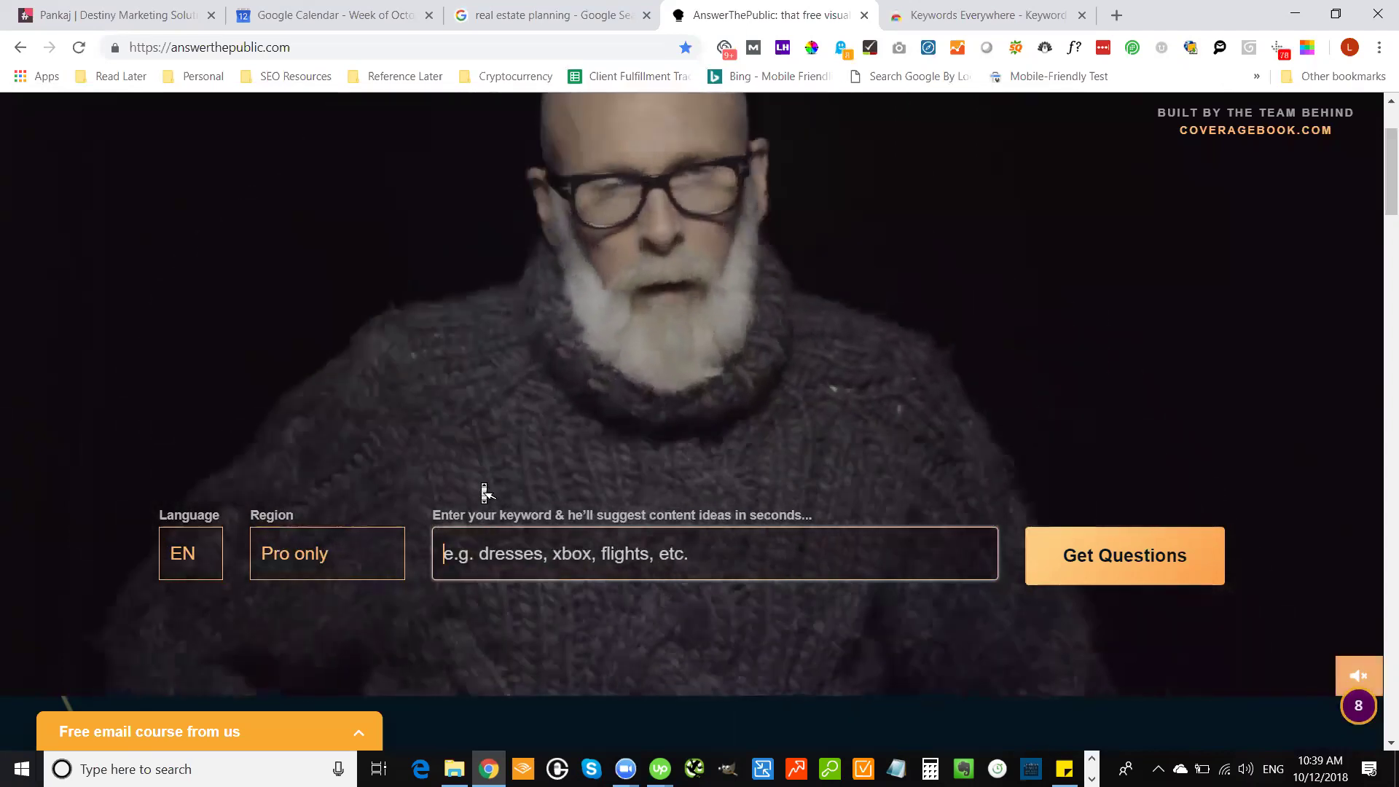
text(real estate p)
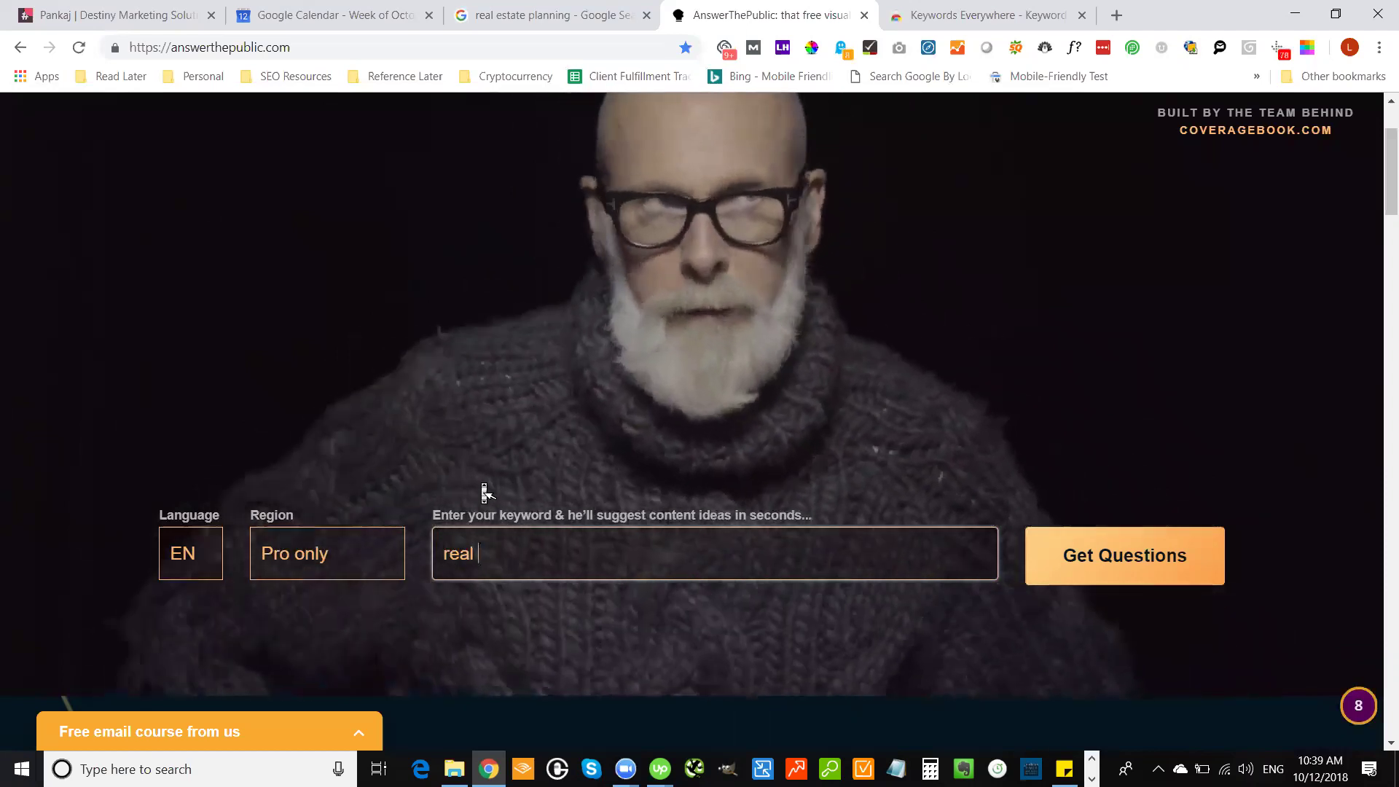
key(BackSpace)
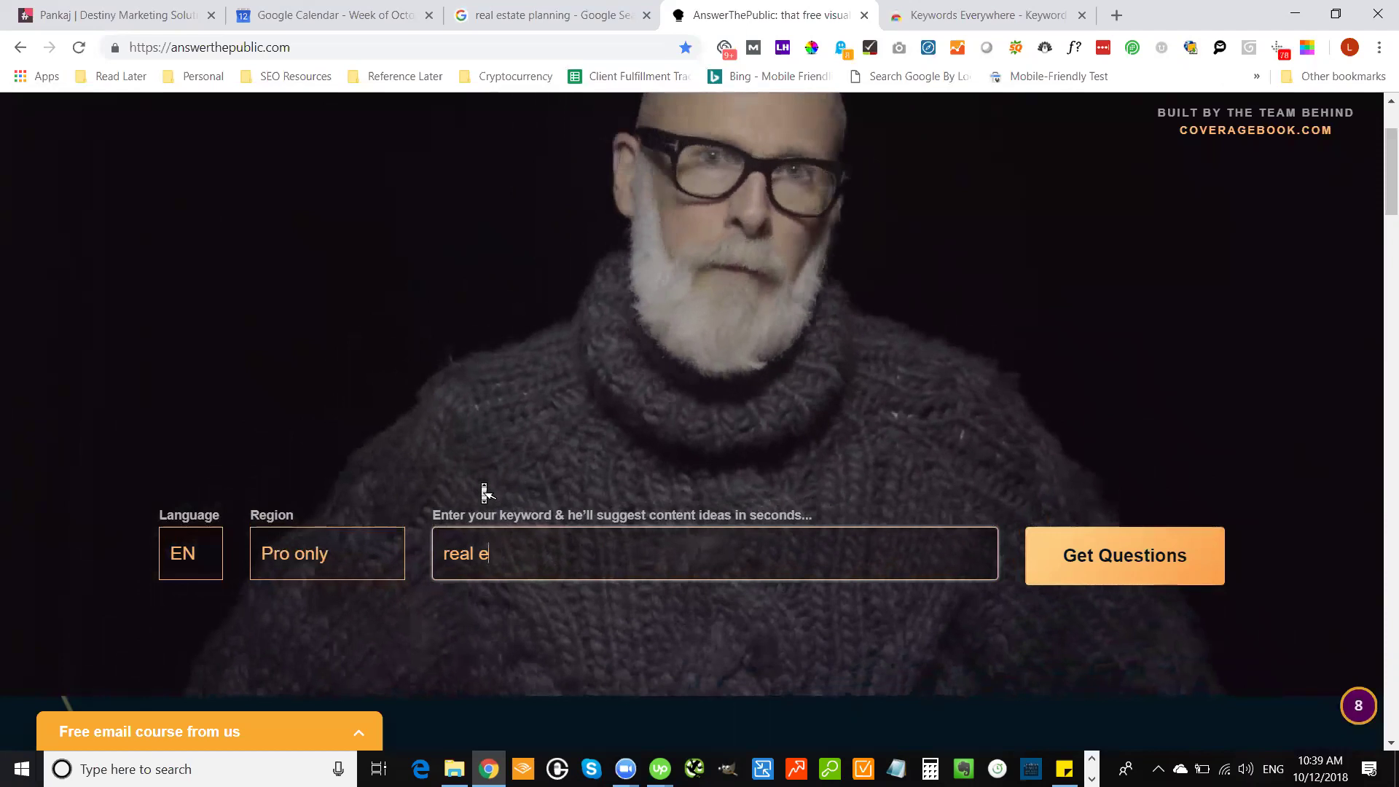
key(BackSpace)
key(BackSpace)
key(BackSpace)
key(BackSpace)
key(BackSpace)
key(BackSpace)
text(tate plannin)
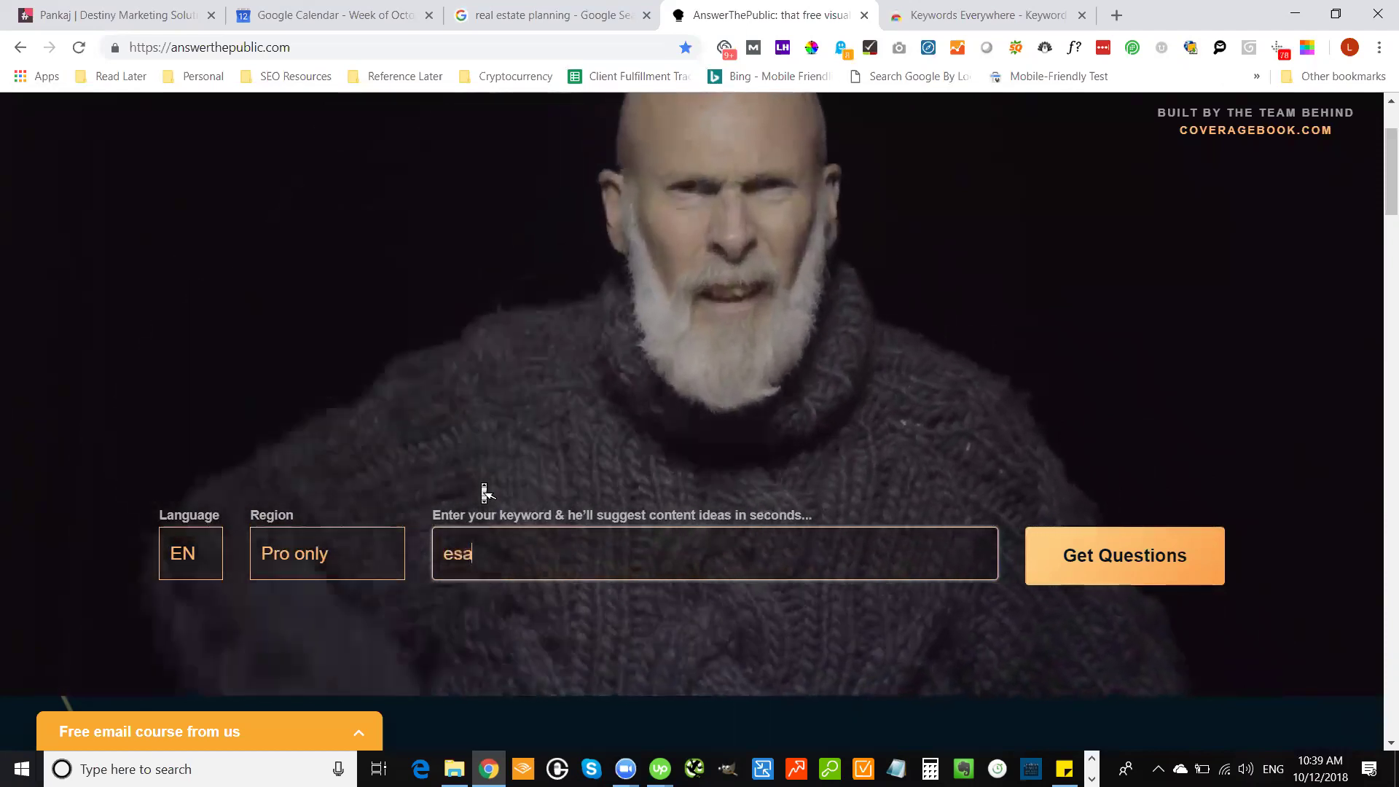
text(g)
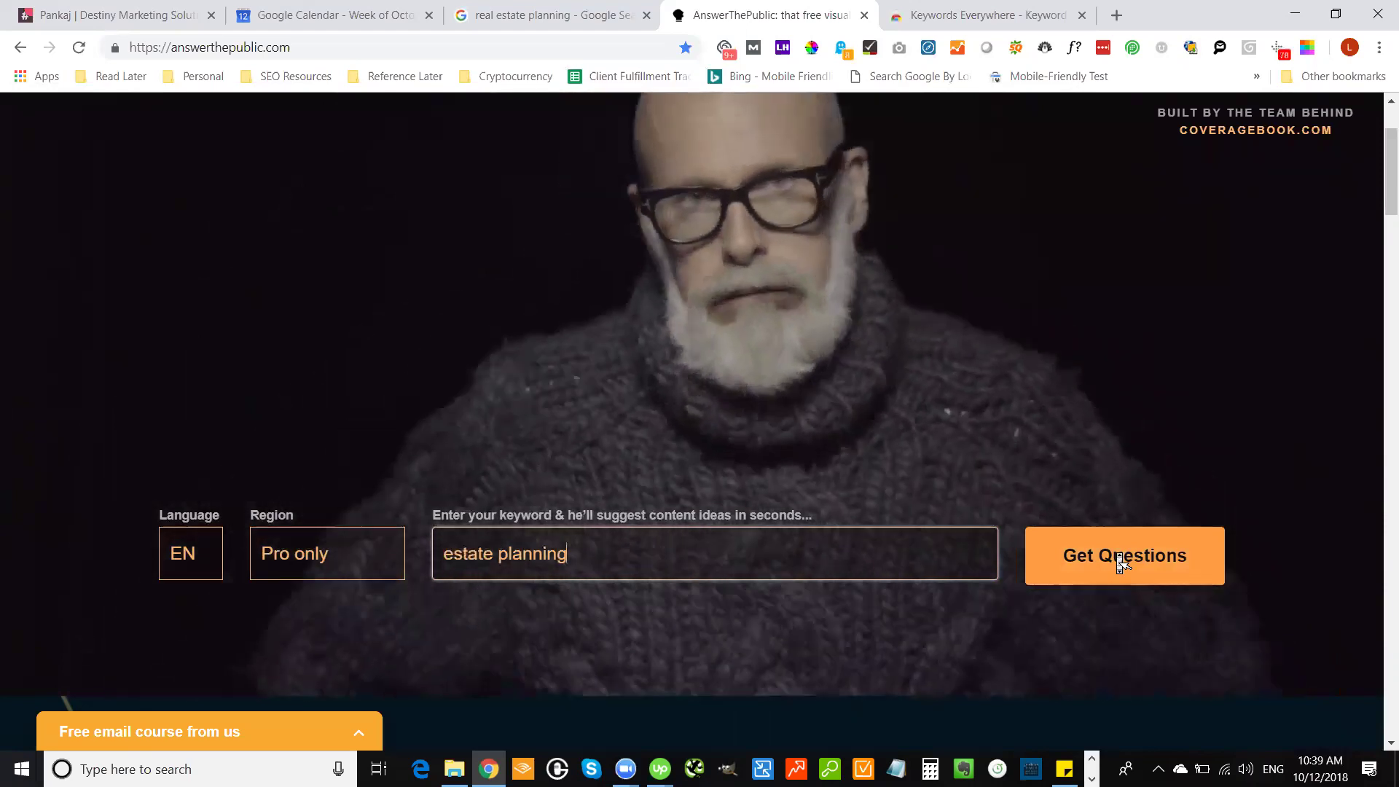
click(1123, 561)
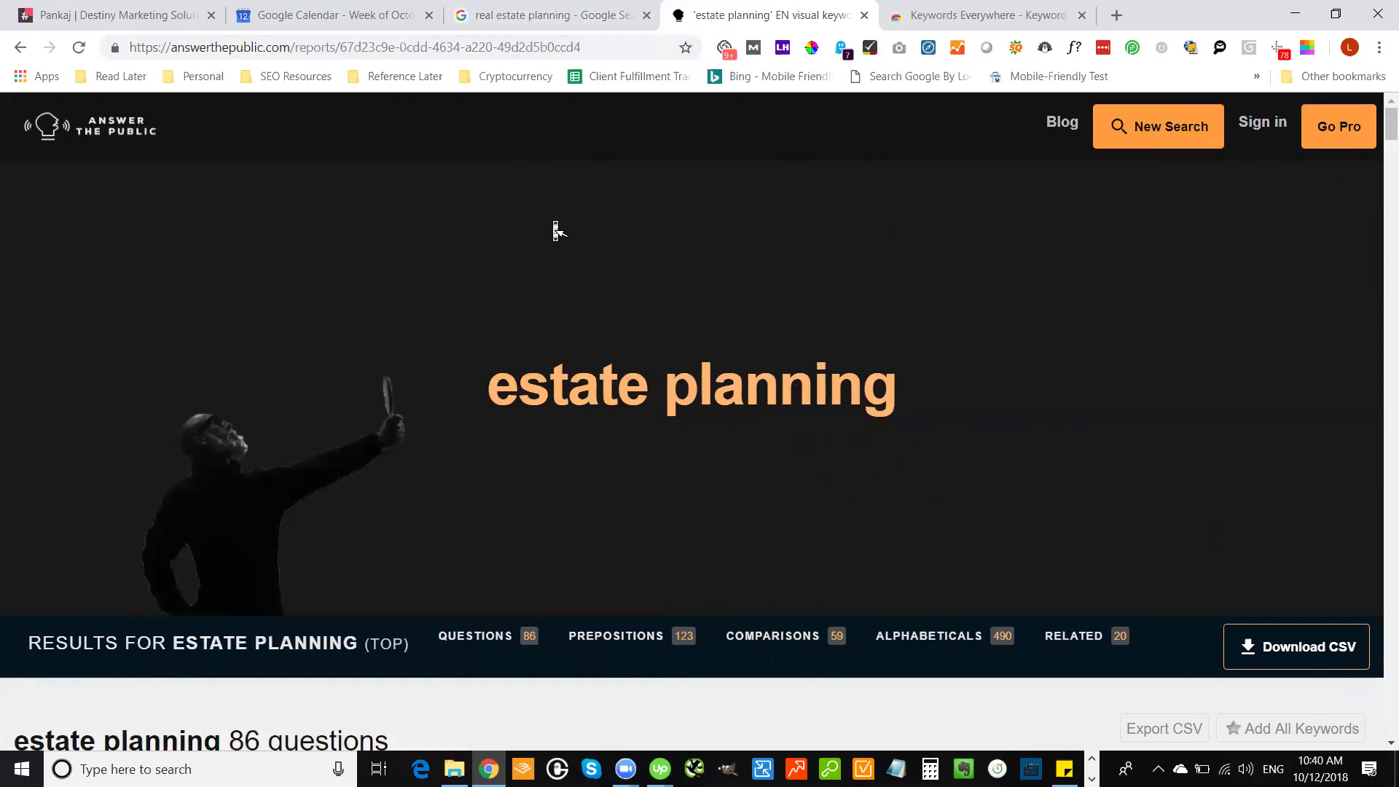
Revisit the real estate planning search results, and examine the questions and prepositions visualisations in the AnswerThePublic report
click(548, 20)
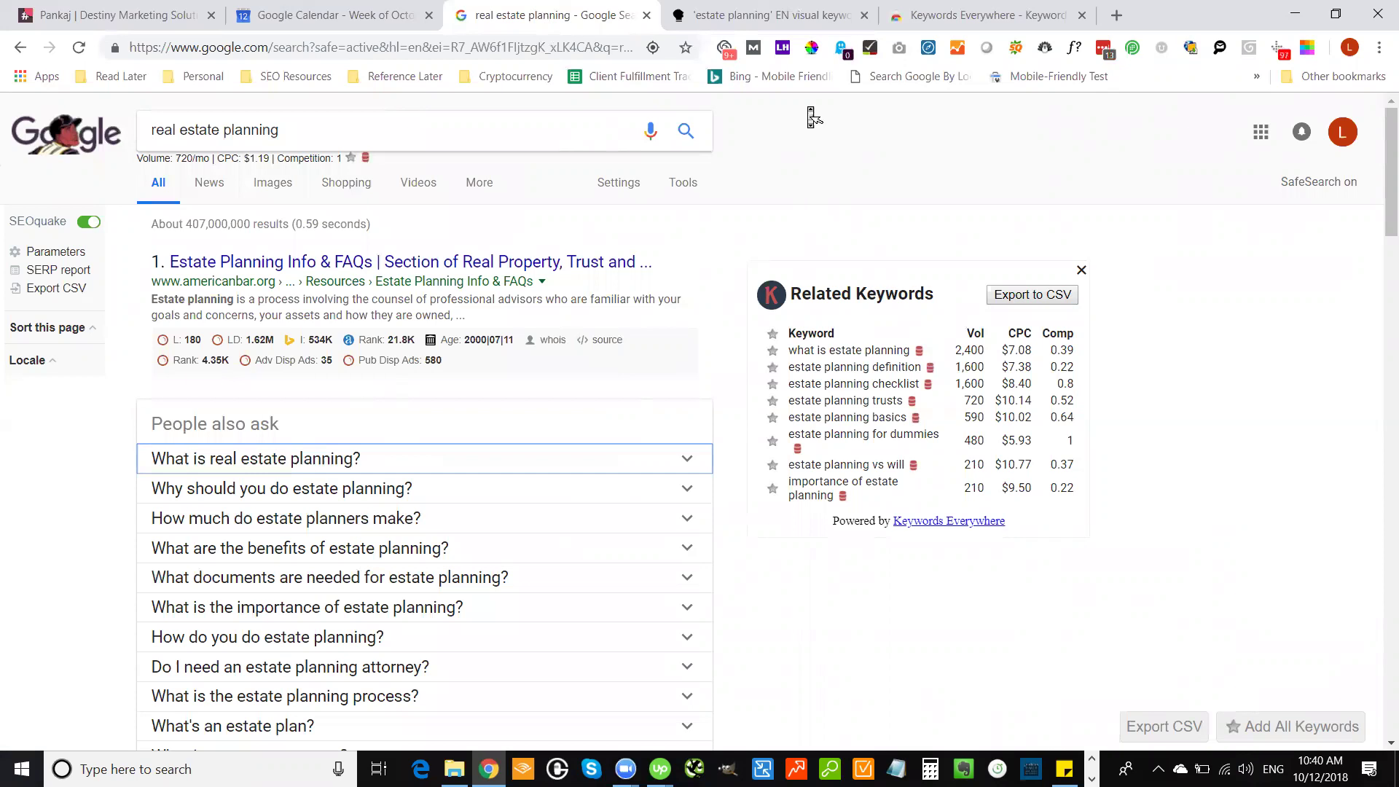
click(773, 15)
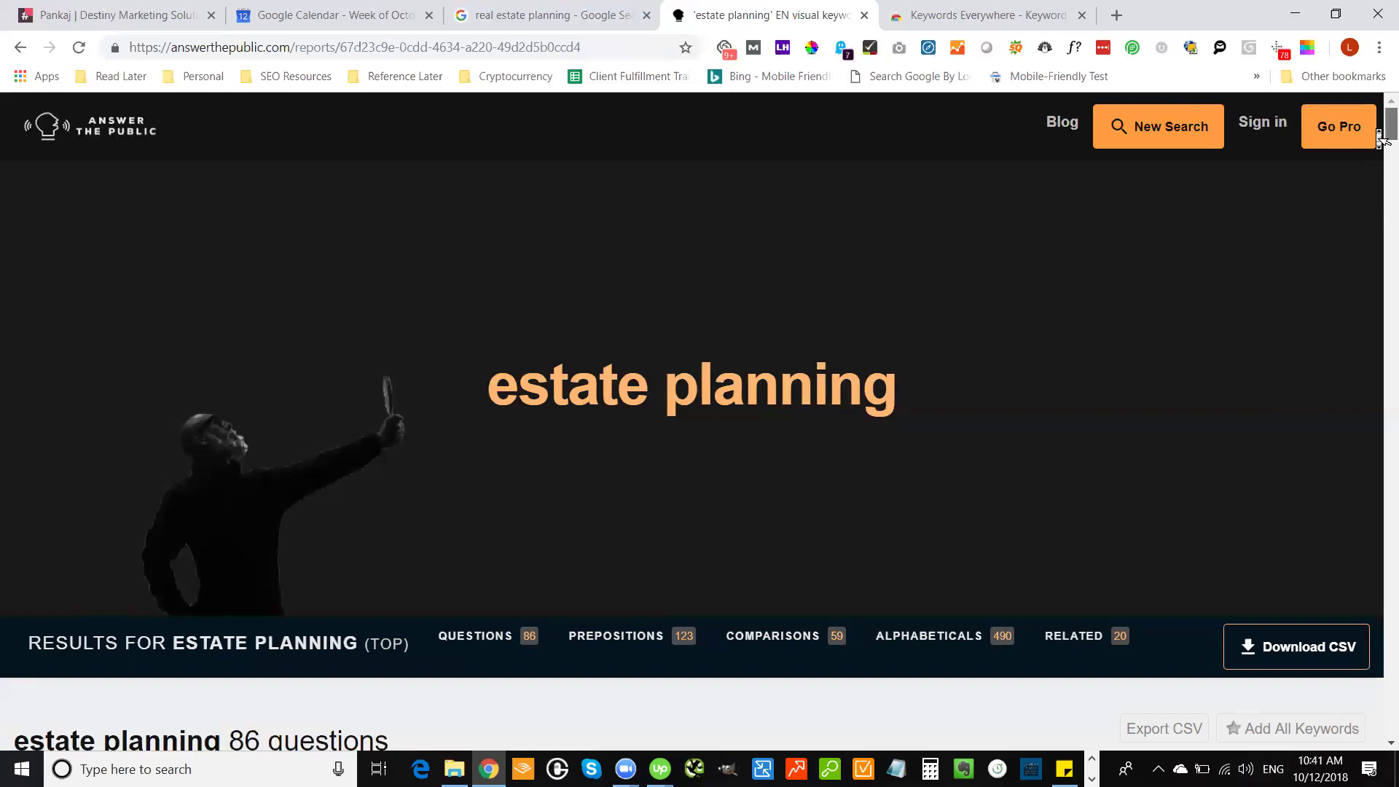
scroll(1382, 139, down, 1)
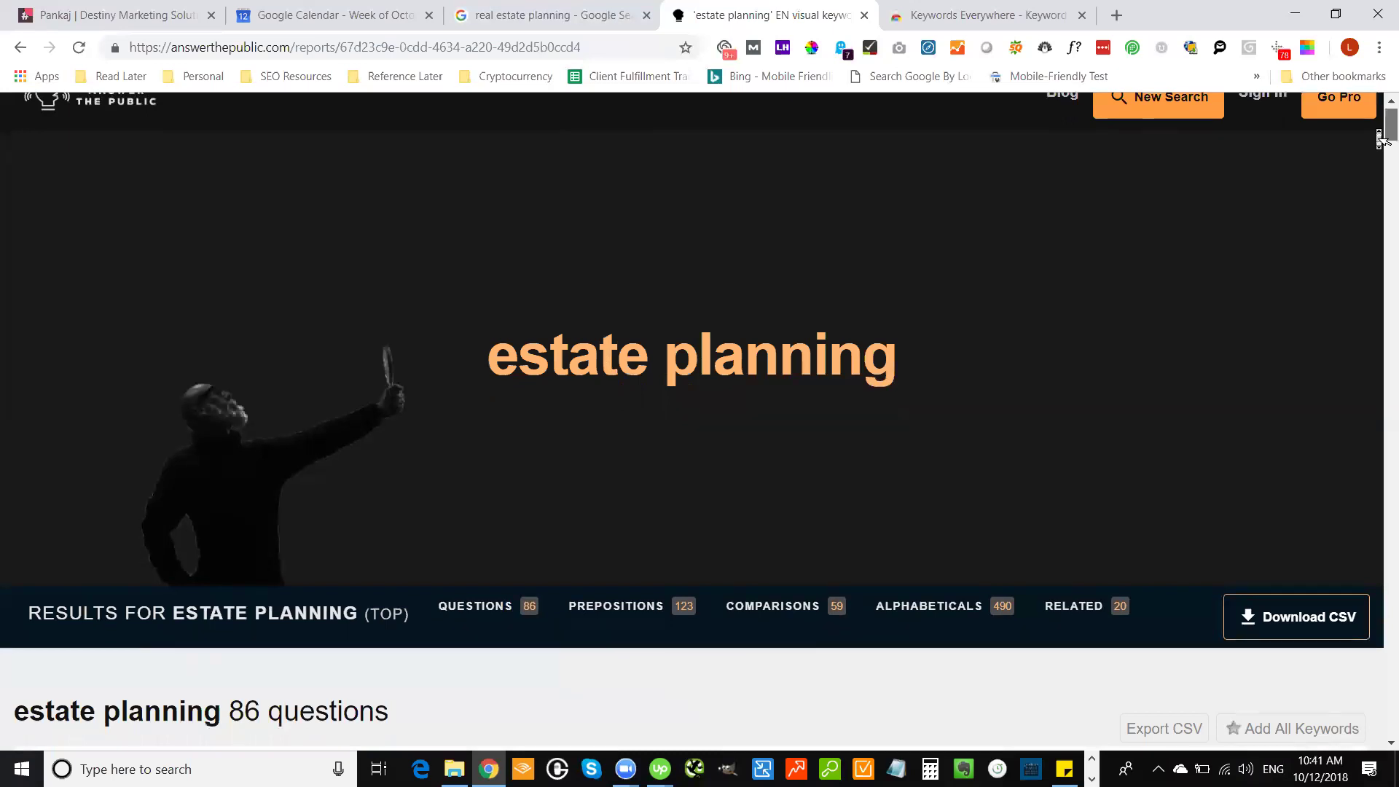
drag(1381, 139, 1382, 167)
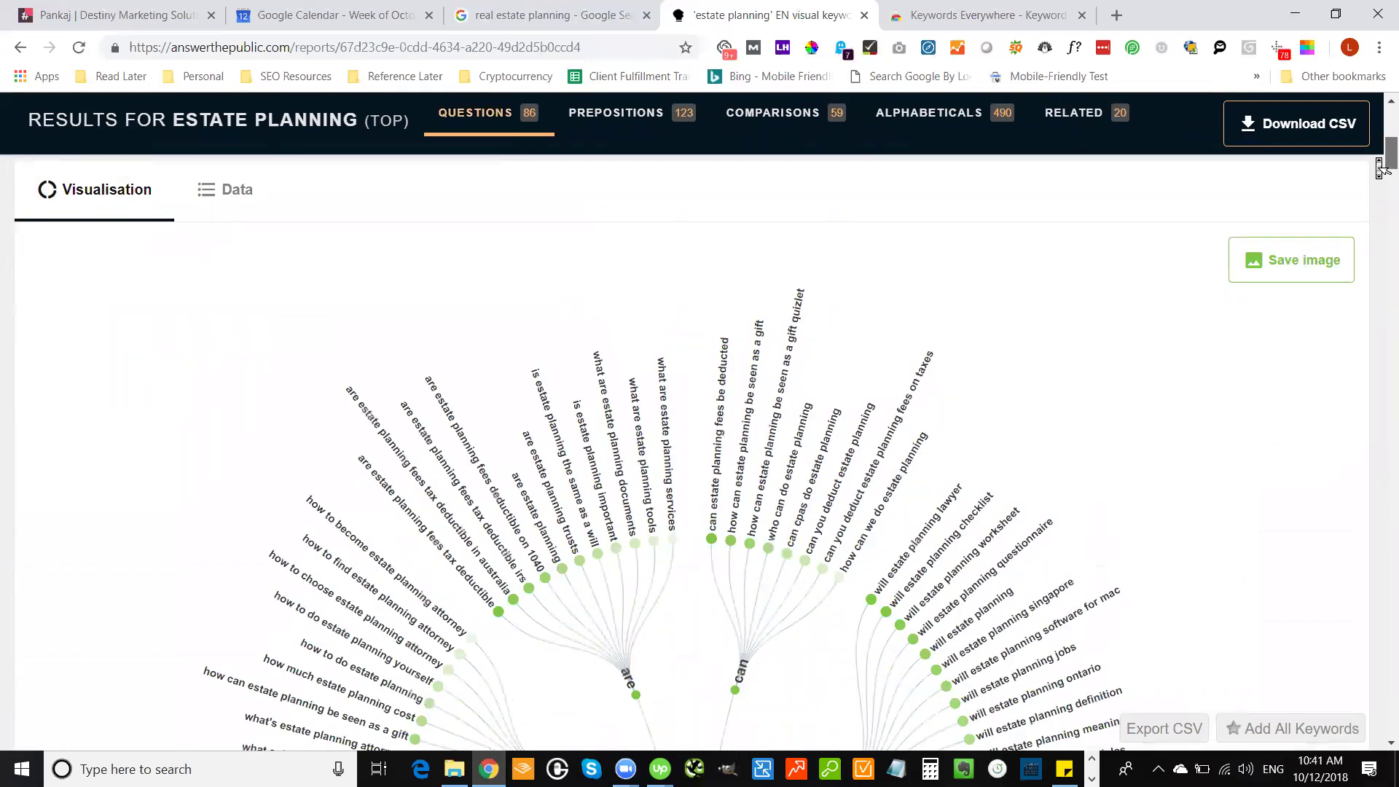
mouse_move(1381, 168)
mouse_down()
mouse_move(1382, 300)
mouse_move(1359, 172)
mouse_up()
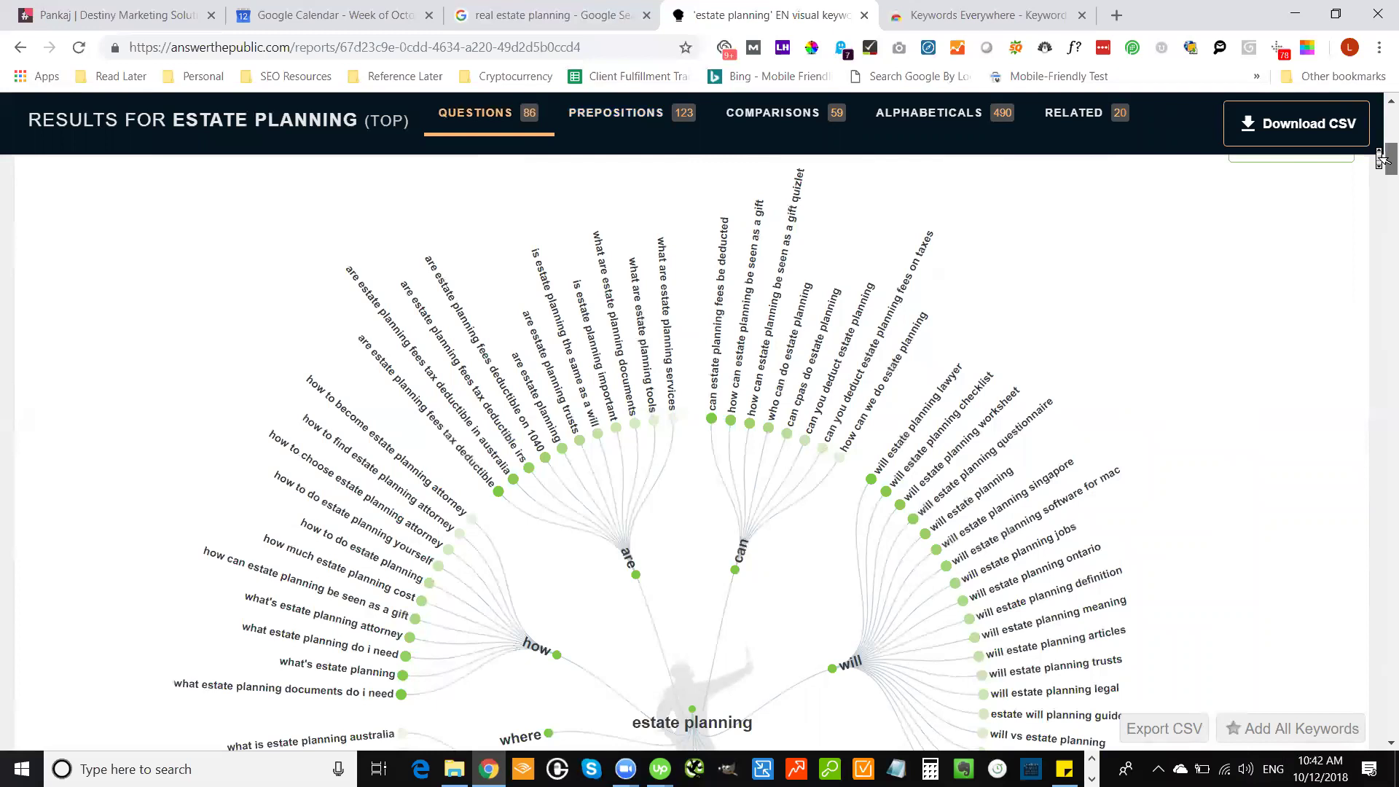
drag(1382, 159, 1382, 166)
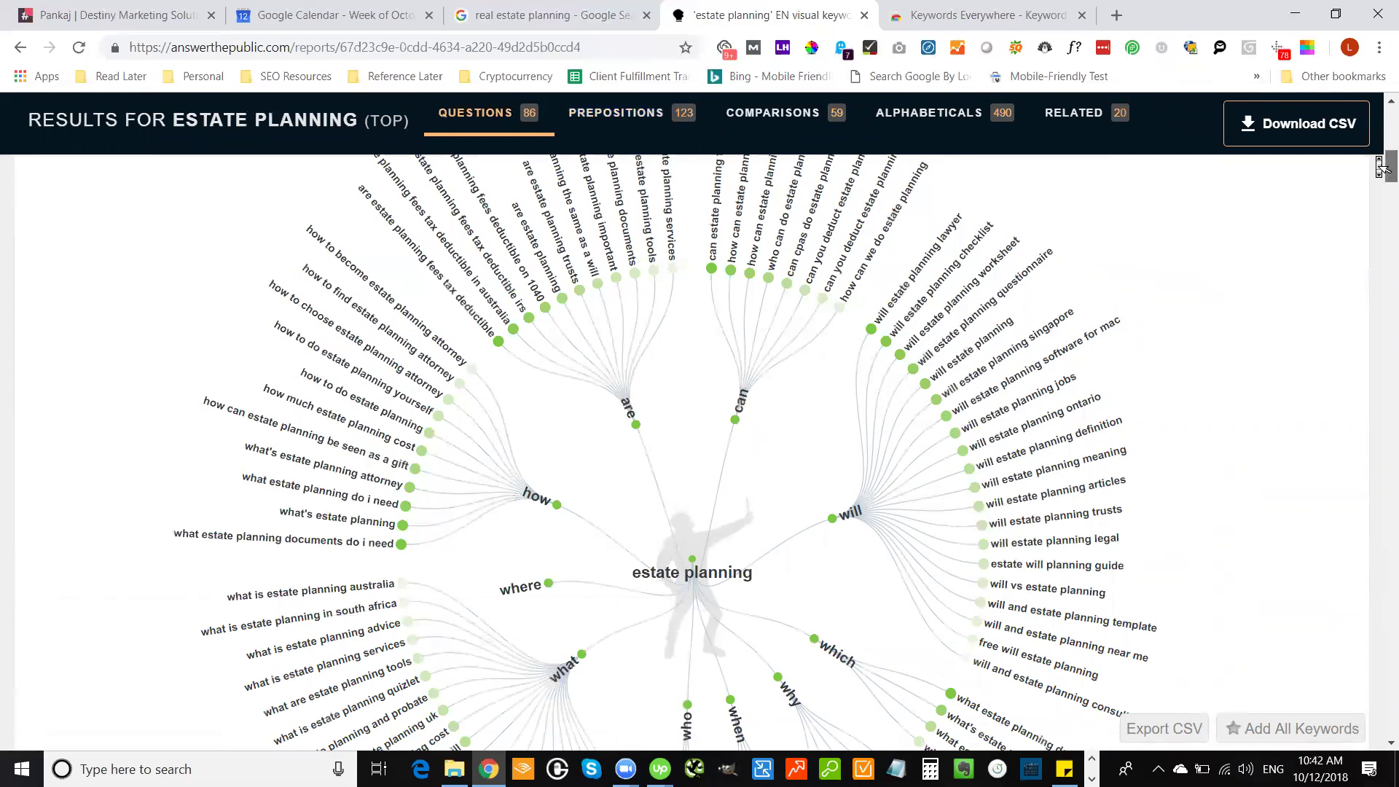
drag(1382, 168, 1382, 226)
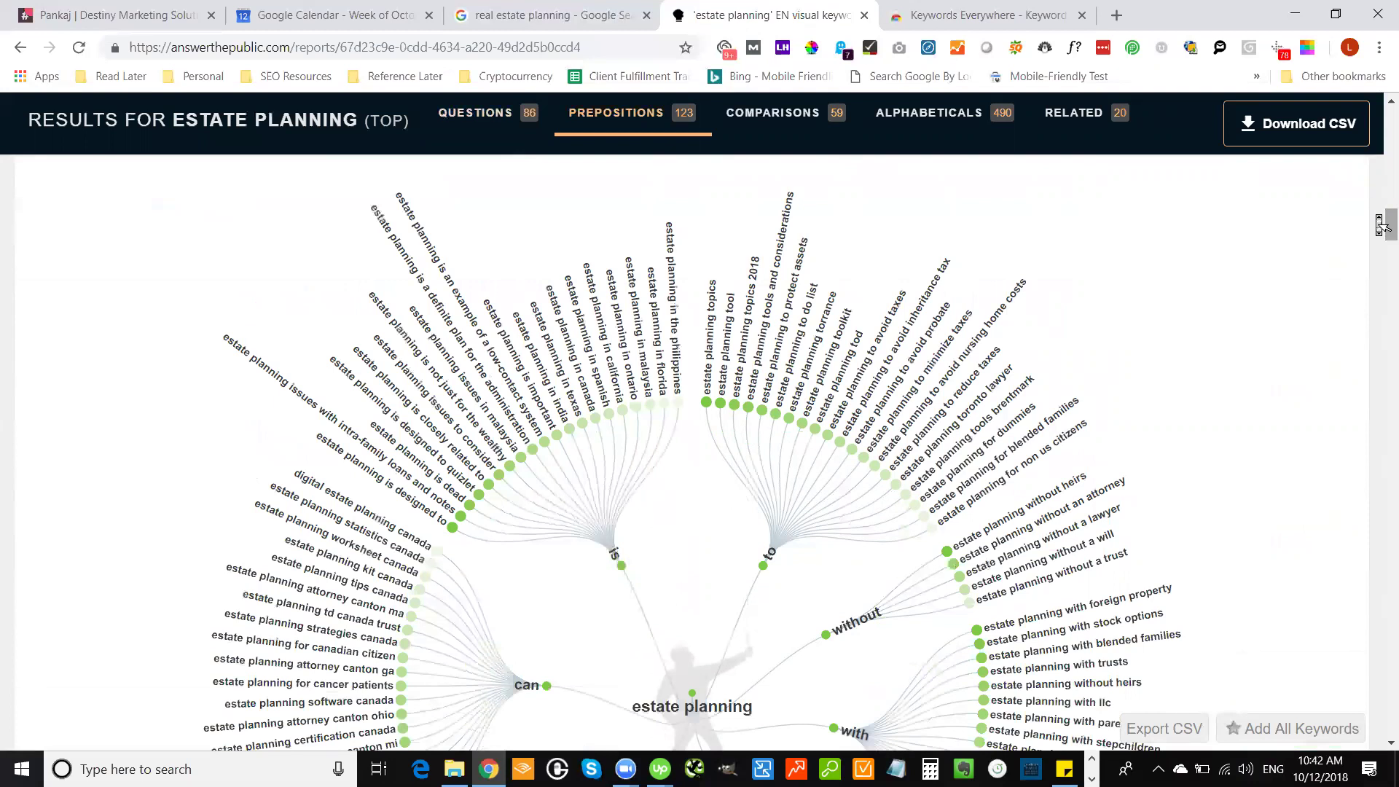
Review the questions, prepositions and comparisons visualisations in the AnswerThePublic report for estate planning
drag(1380, 240, 1380, 173)
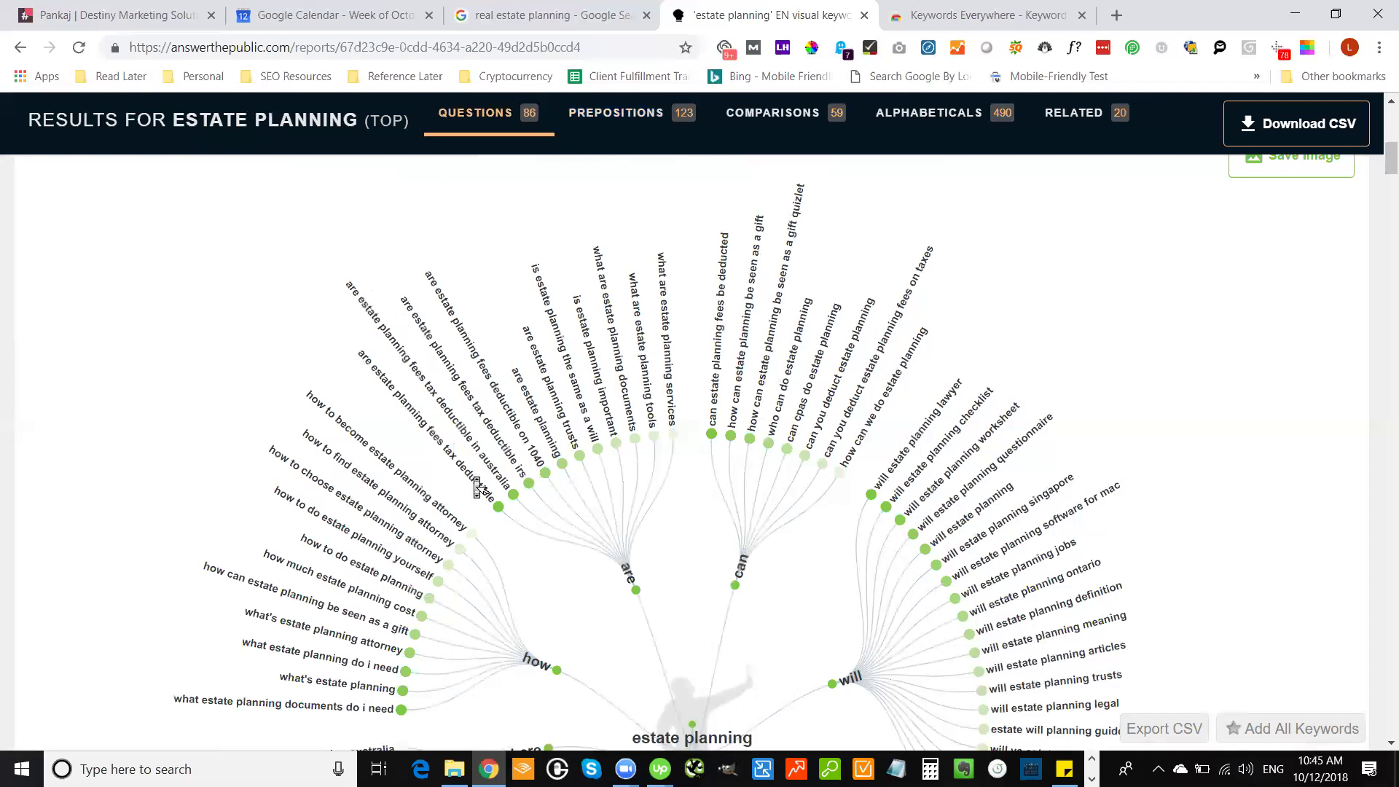
mouse_move(499, 481)
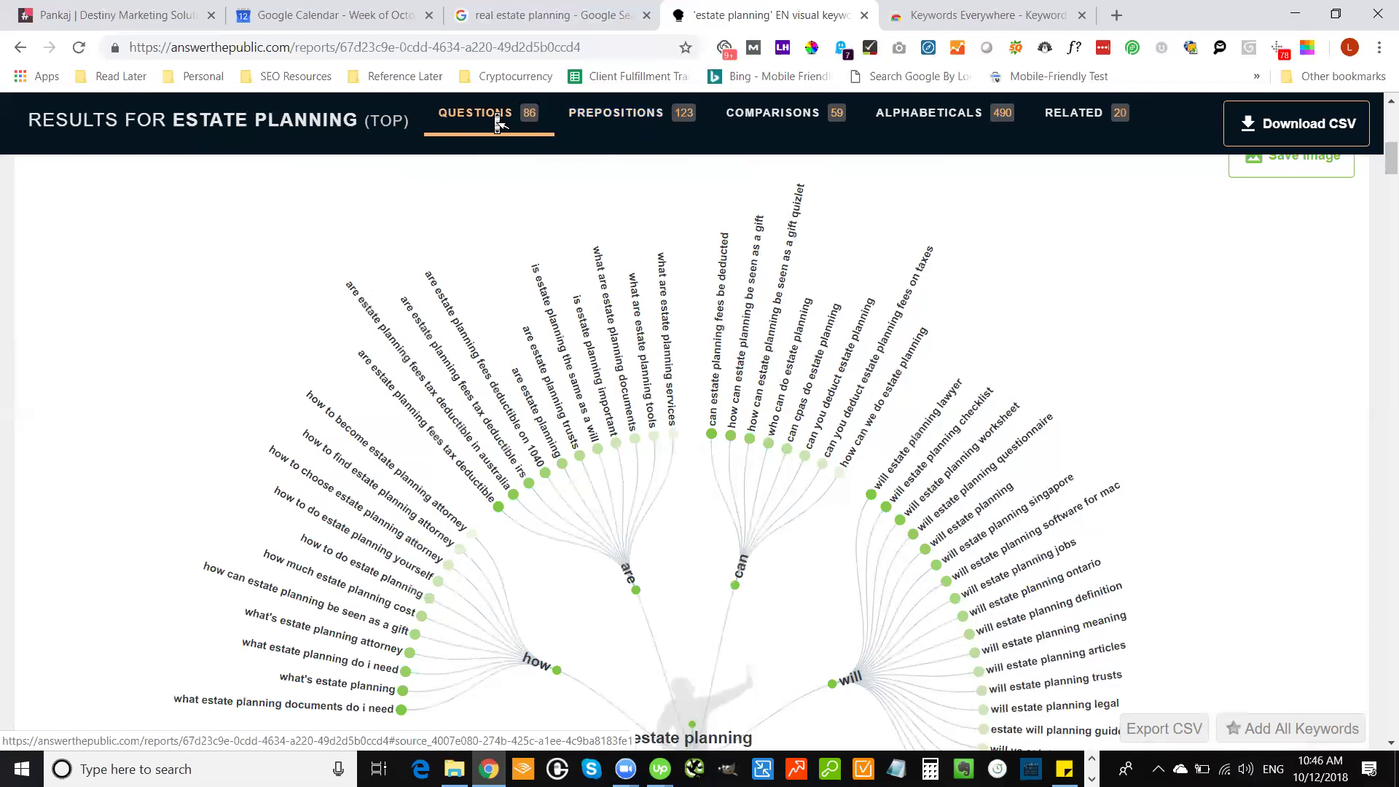
click(619, 115)
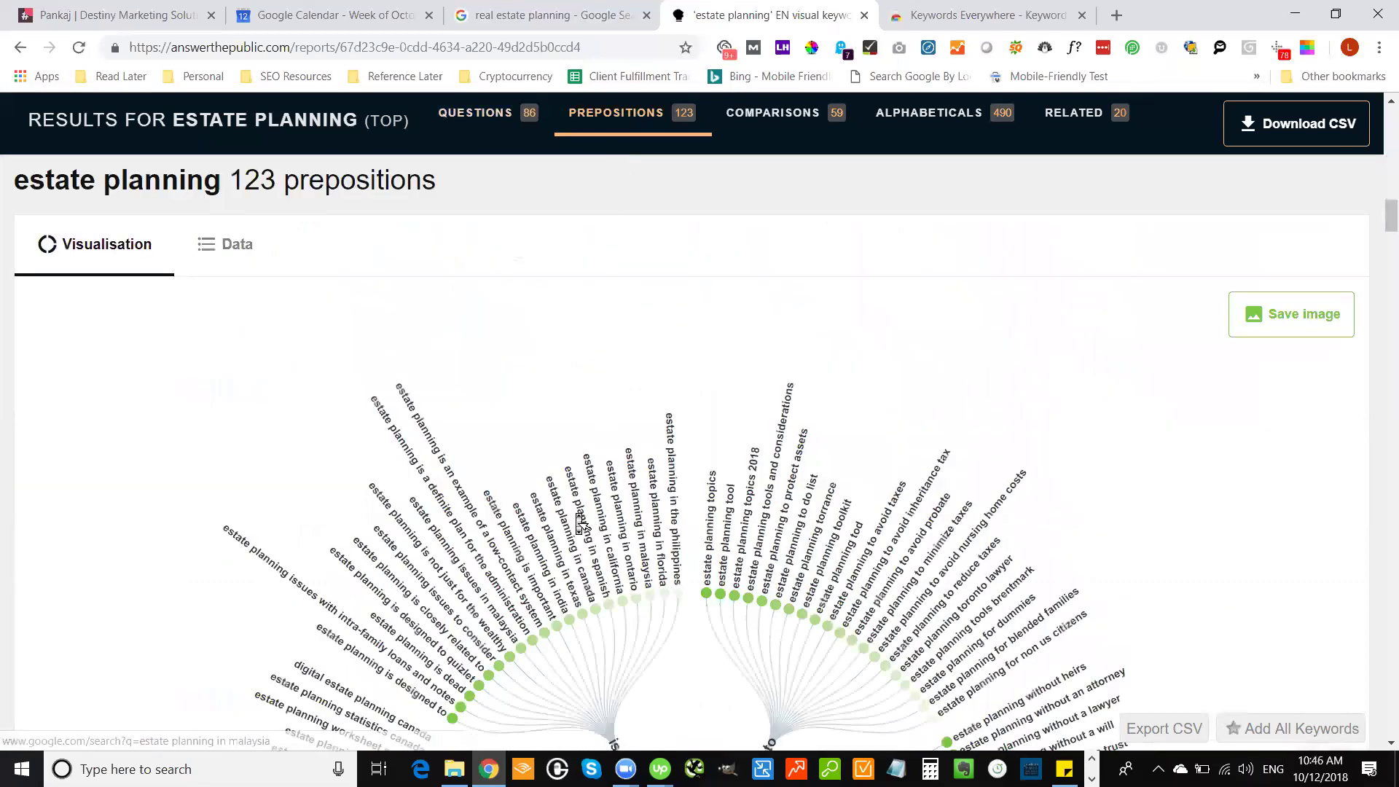
click(767, 125)
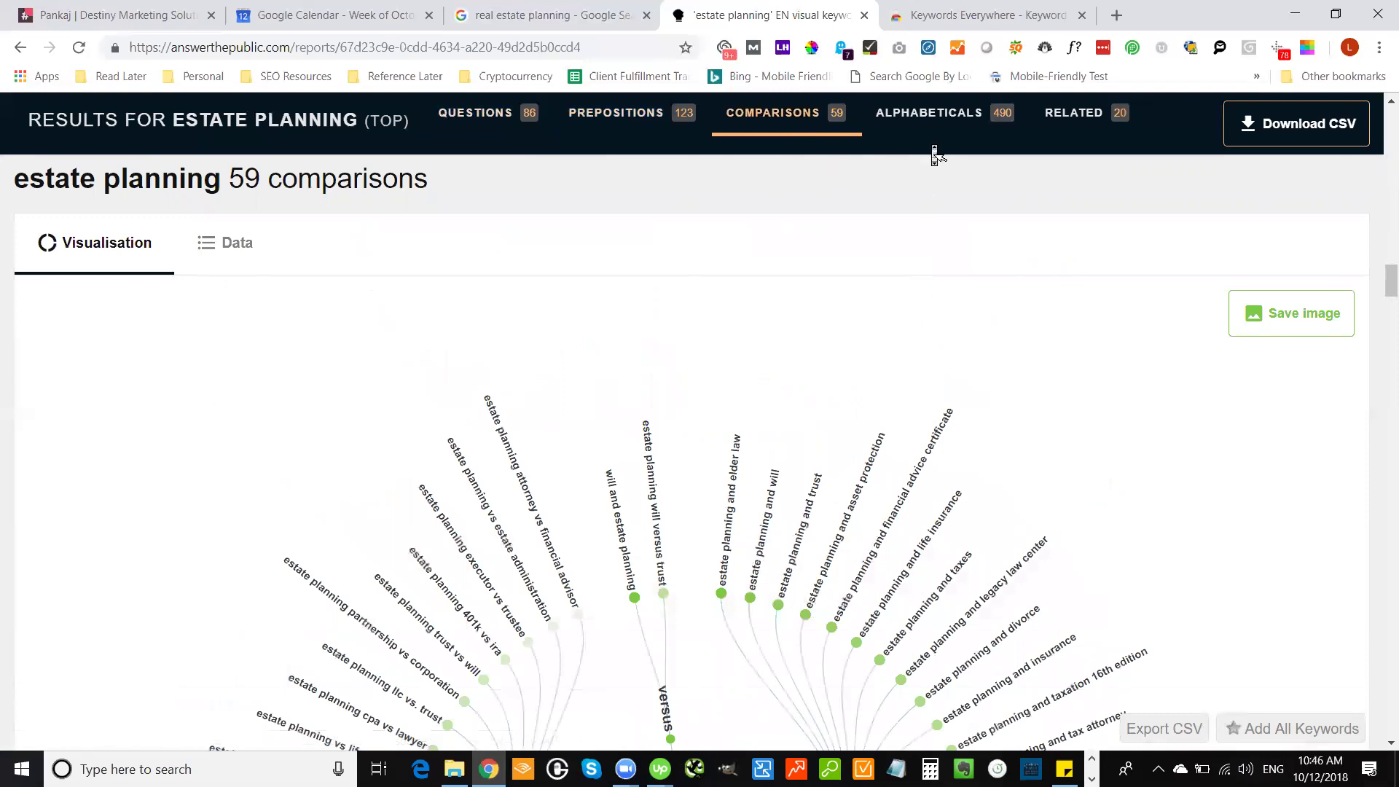
Browse the alphabetical keyword lists of the estate planning report, from a to i, including their volume and CPC data
click(943, 122)
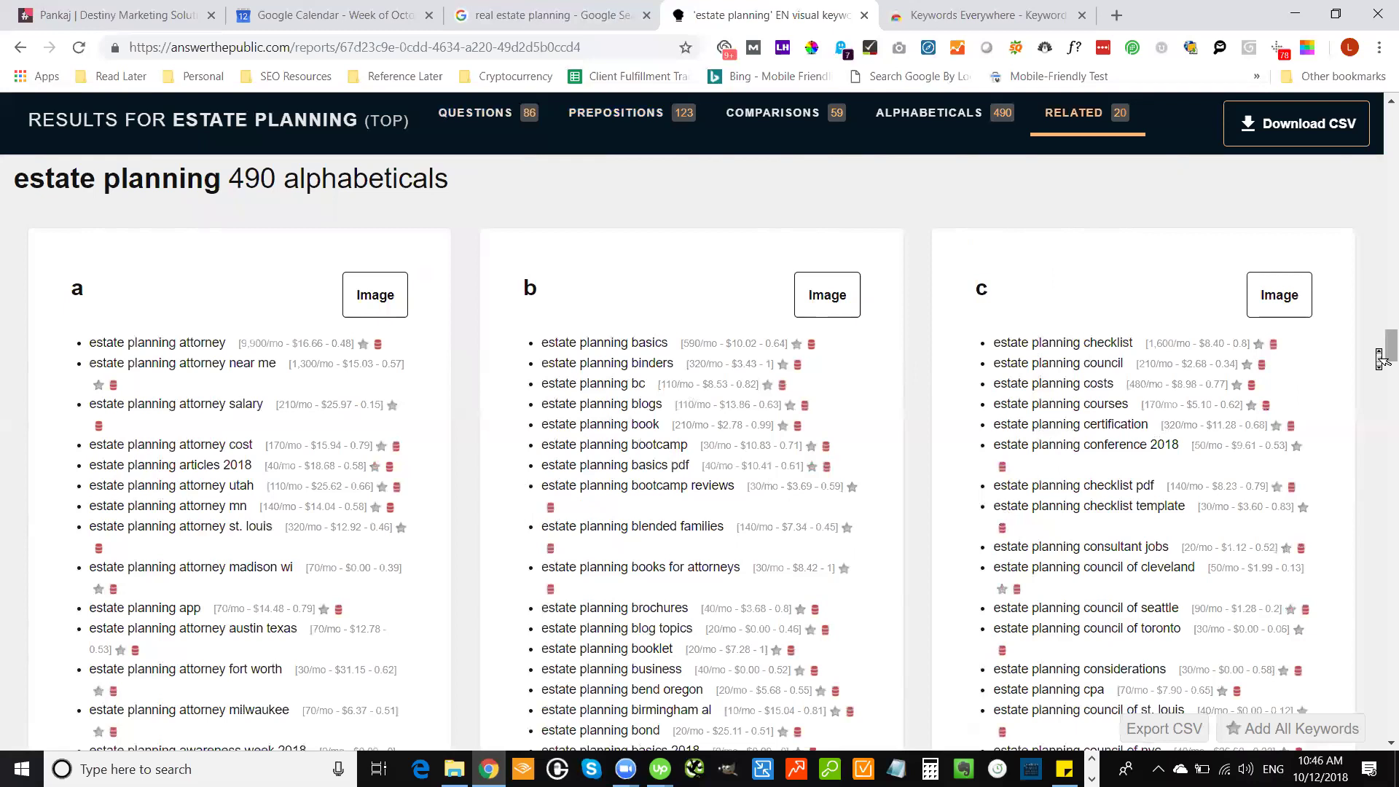
drag(1382, 357, 1382, 431)
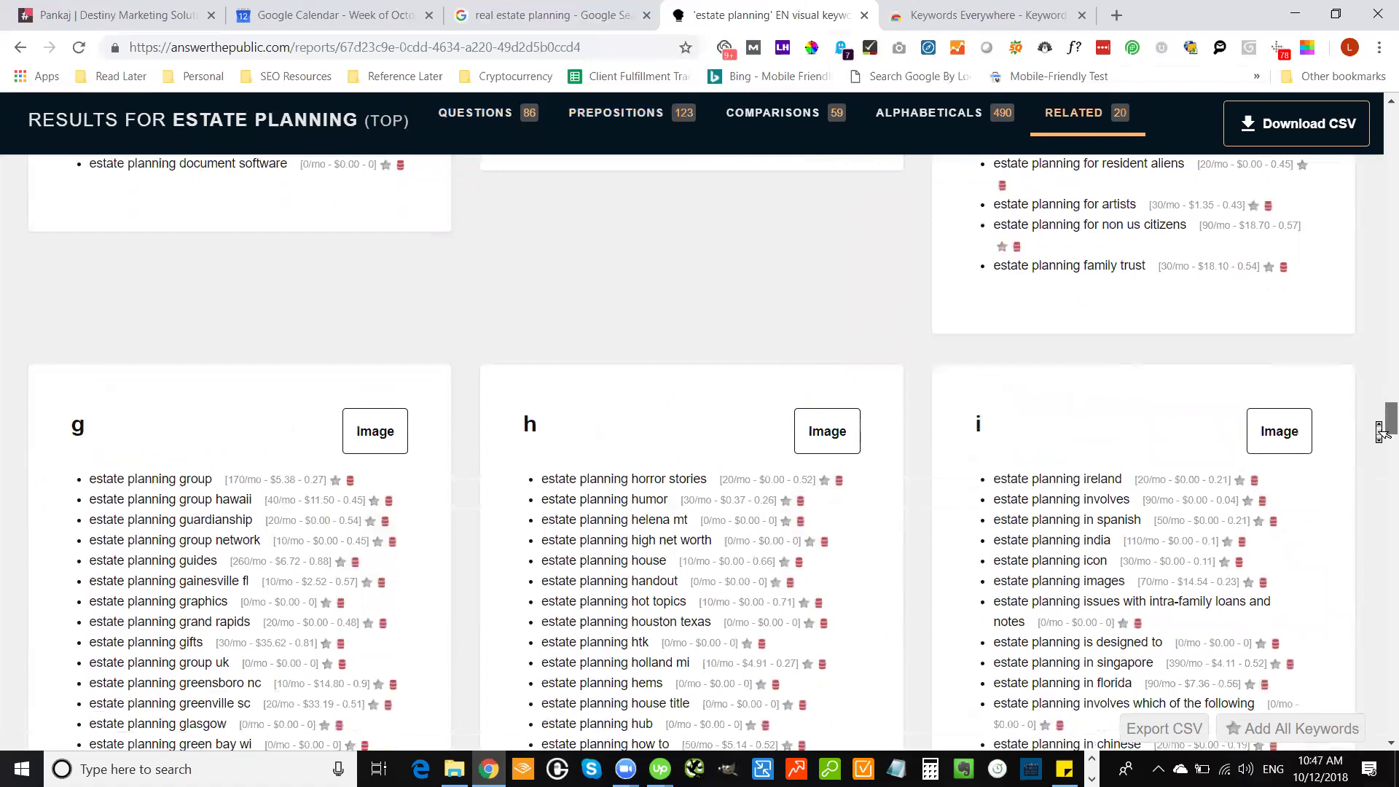
drag(1381, 431, 1382, 445)
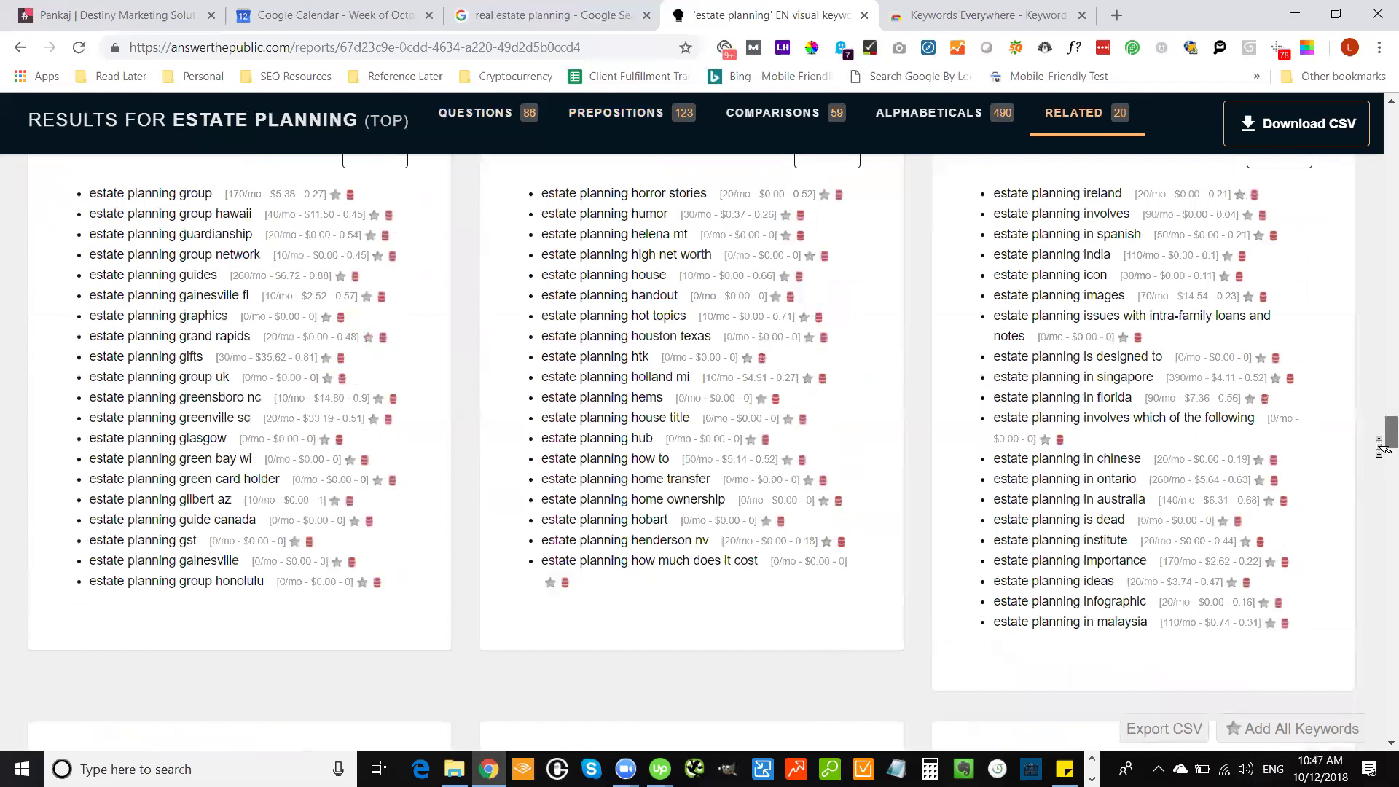
drag(1382, 446, 1383, 346)
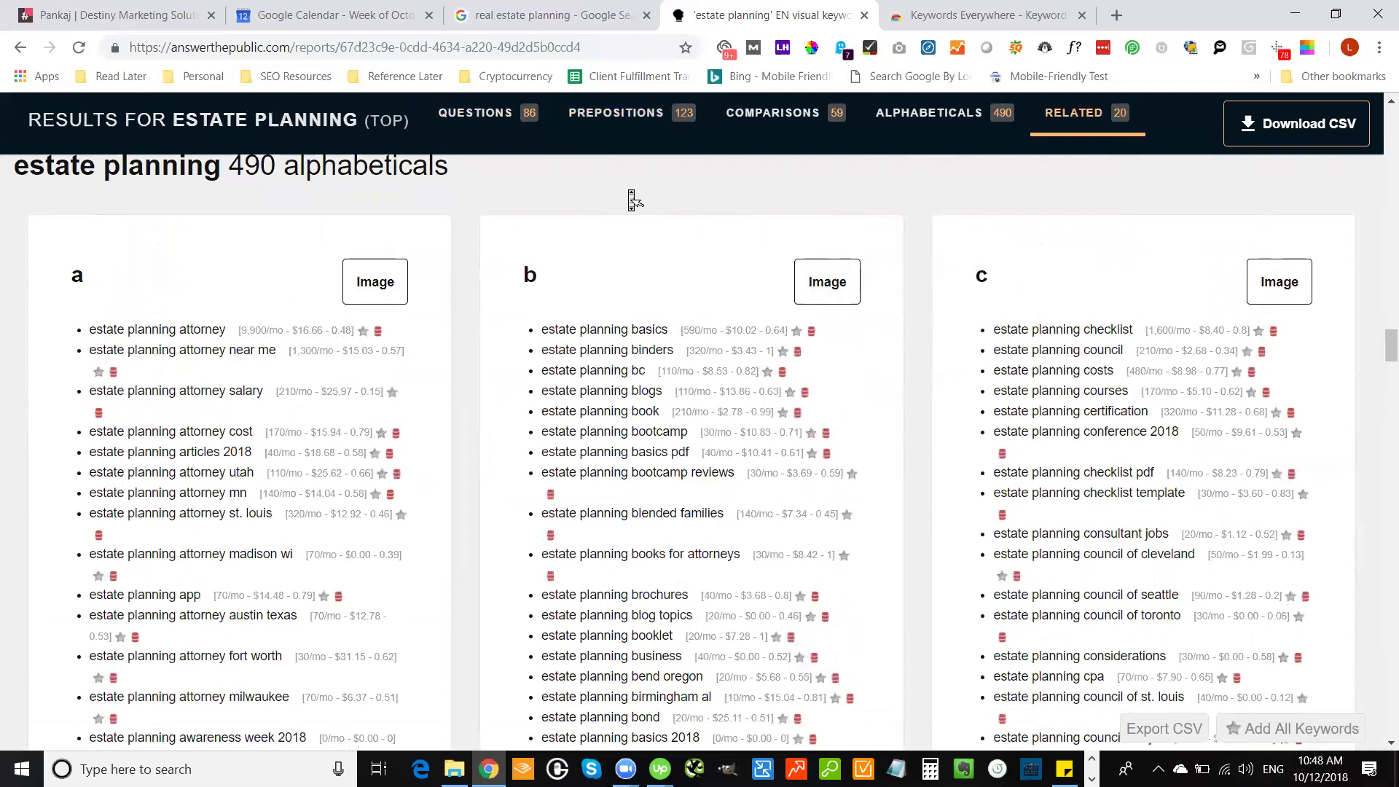
Search for "uber suggest neil patel" in place of the Keywords Everywhere store page and open the Ubersuggest tool on neilpatel.com
click(1011, 13)
click(591, 49)
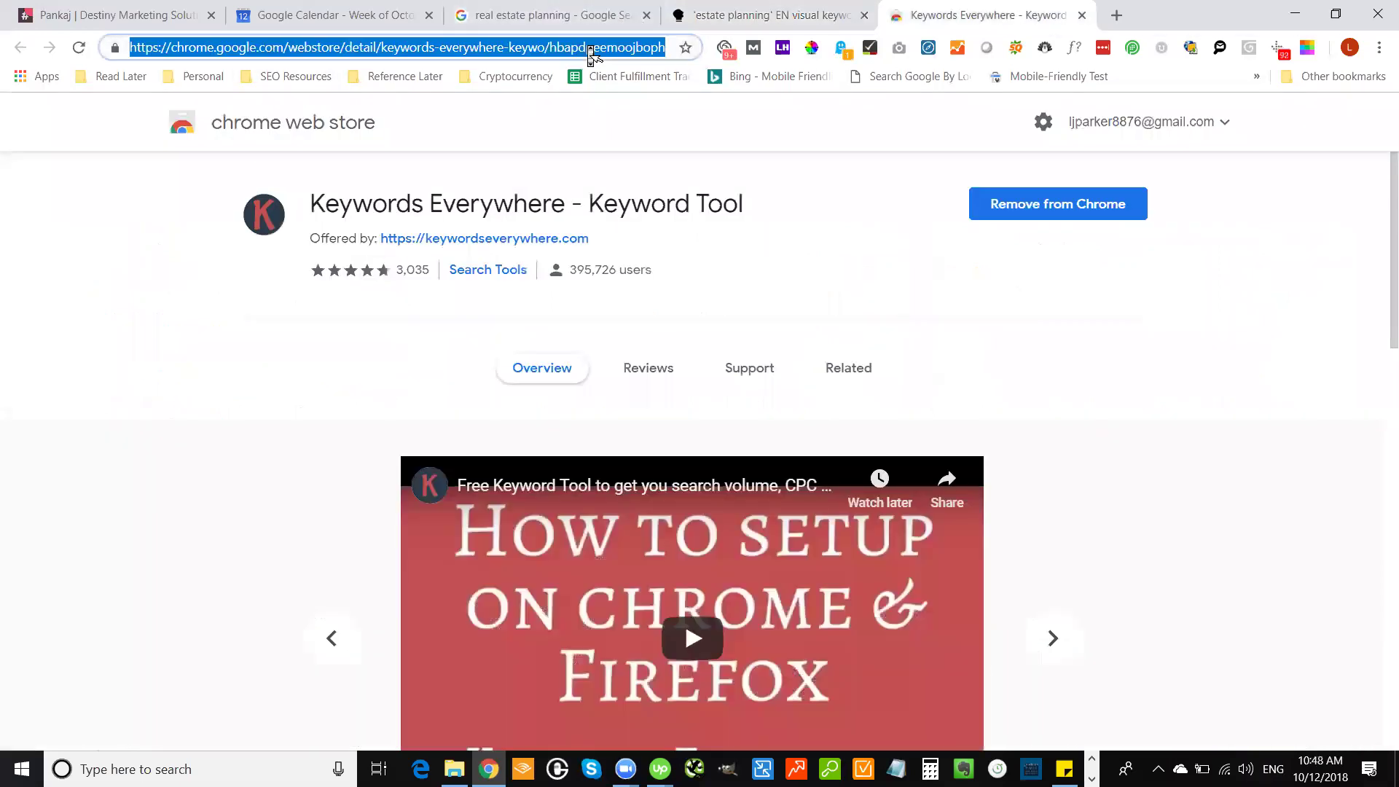
text(uber sugg)
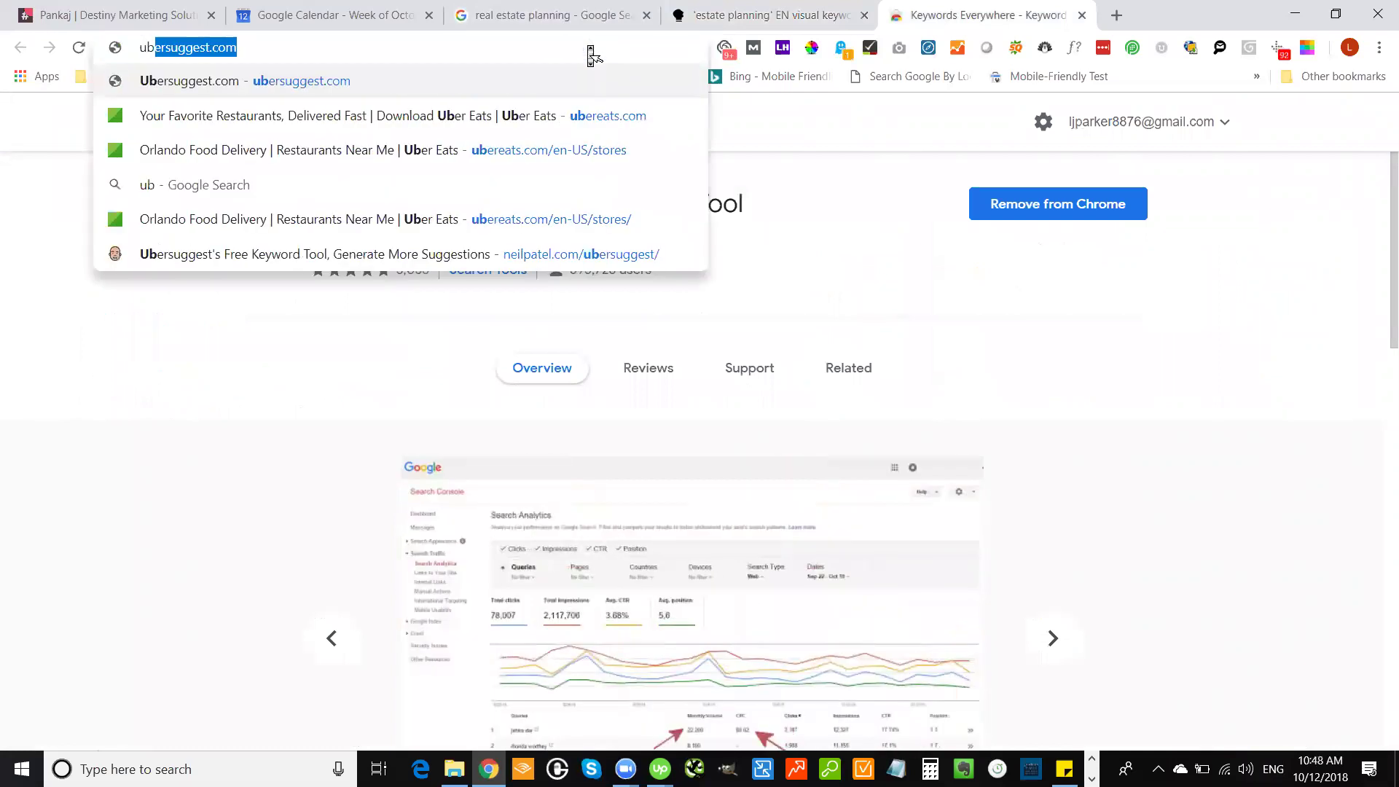
text(est )
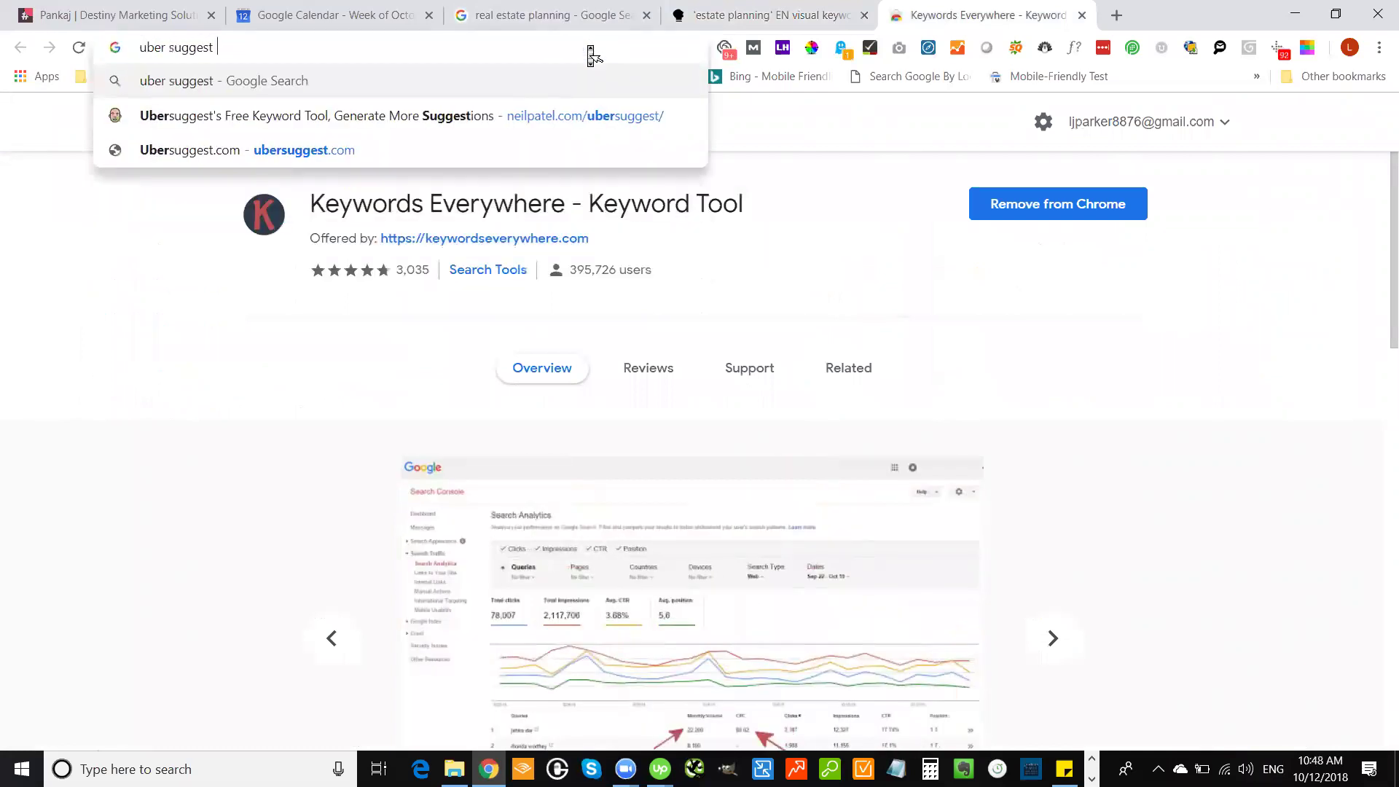
text(neil pater)
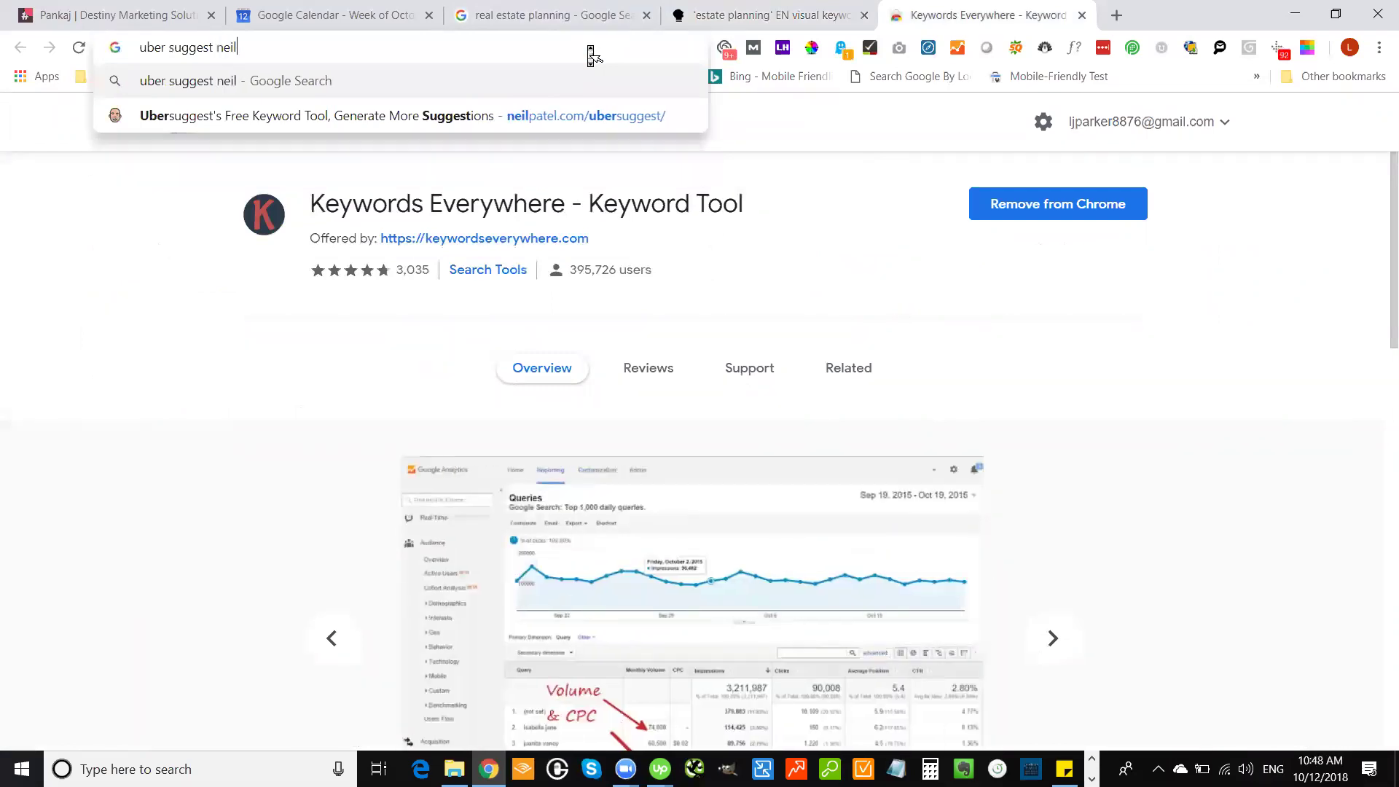
key(BackSpace)
key(BackSpace)
text(el)
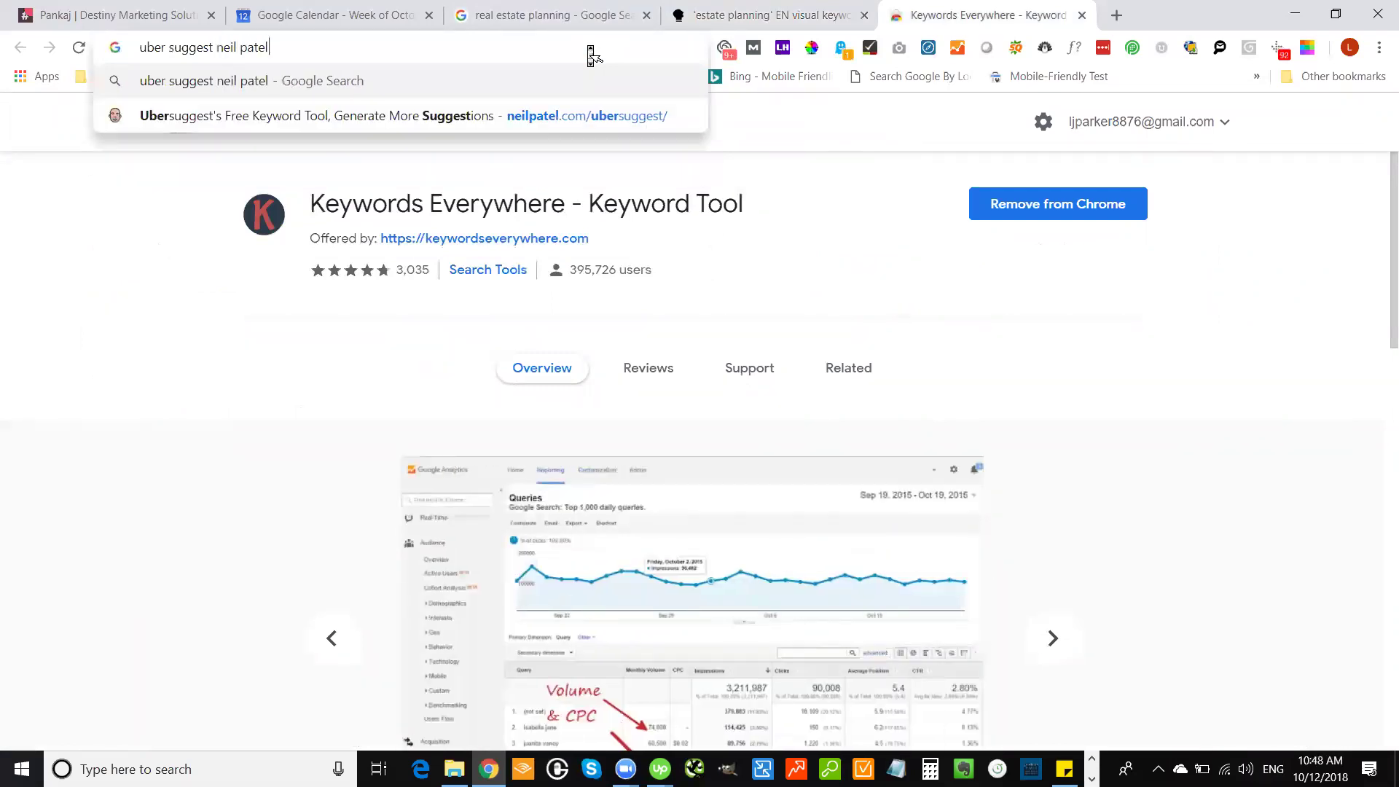
key(Return)
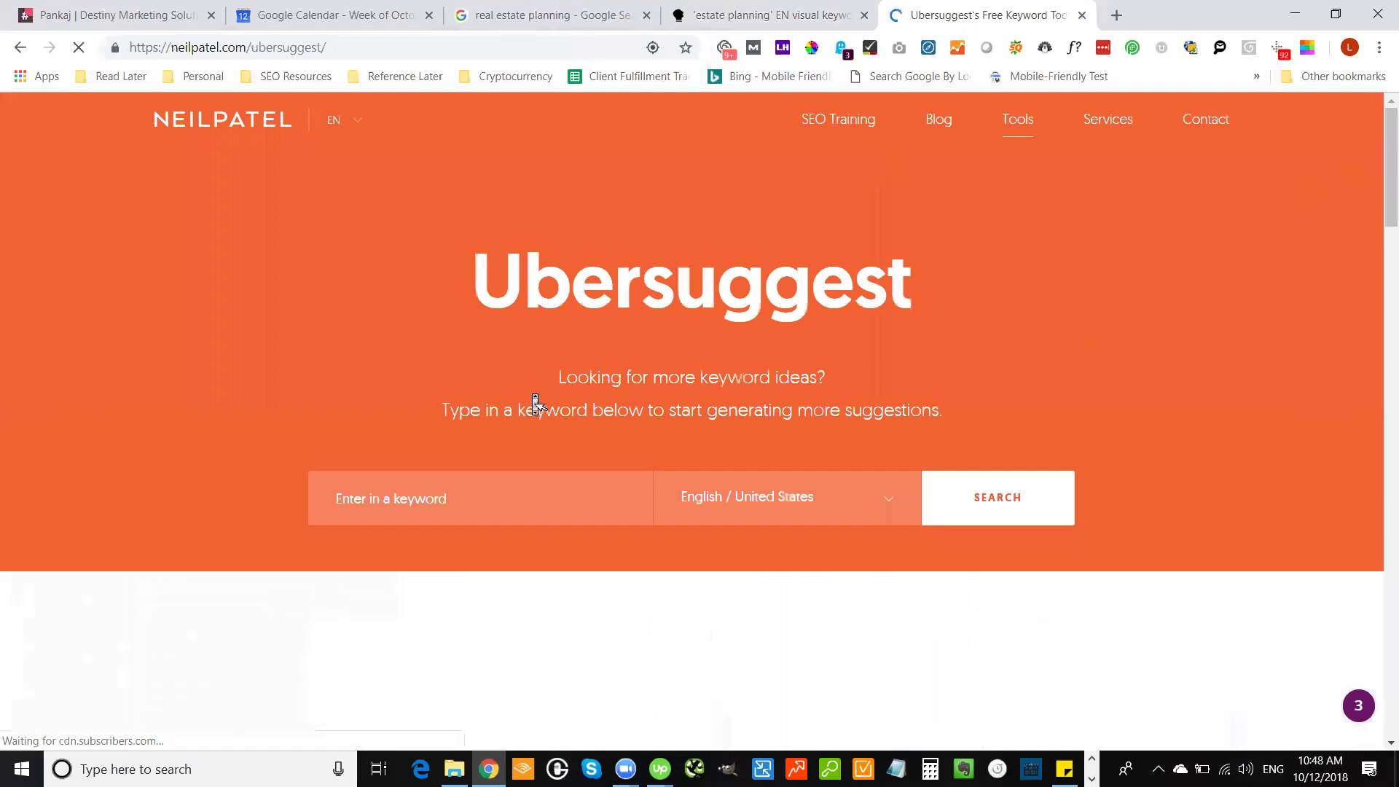
Run an Ubersuggest keyword search for "estate planning" in English / United States
click(412, 519)
text(estate planning)
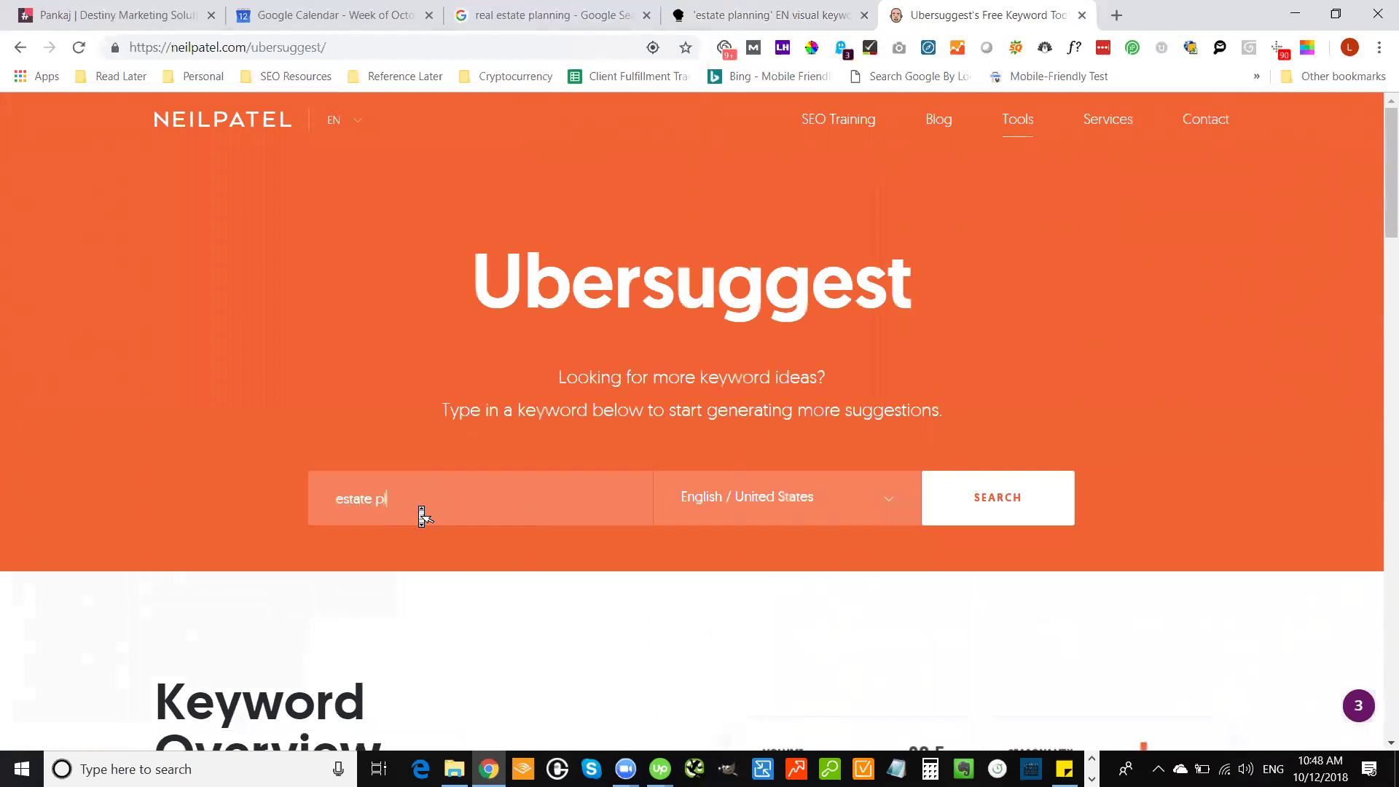
click(995, 497)
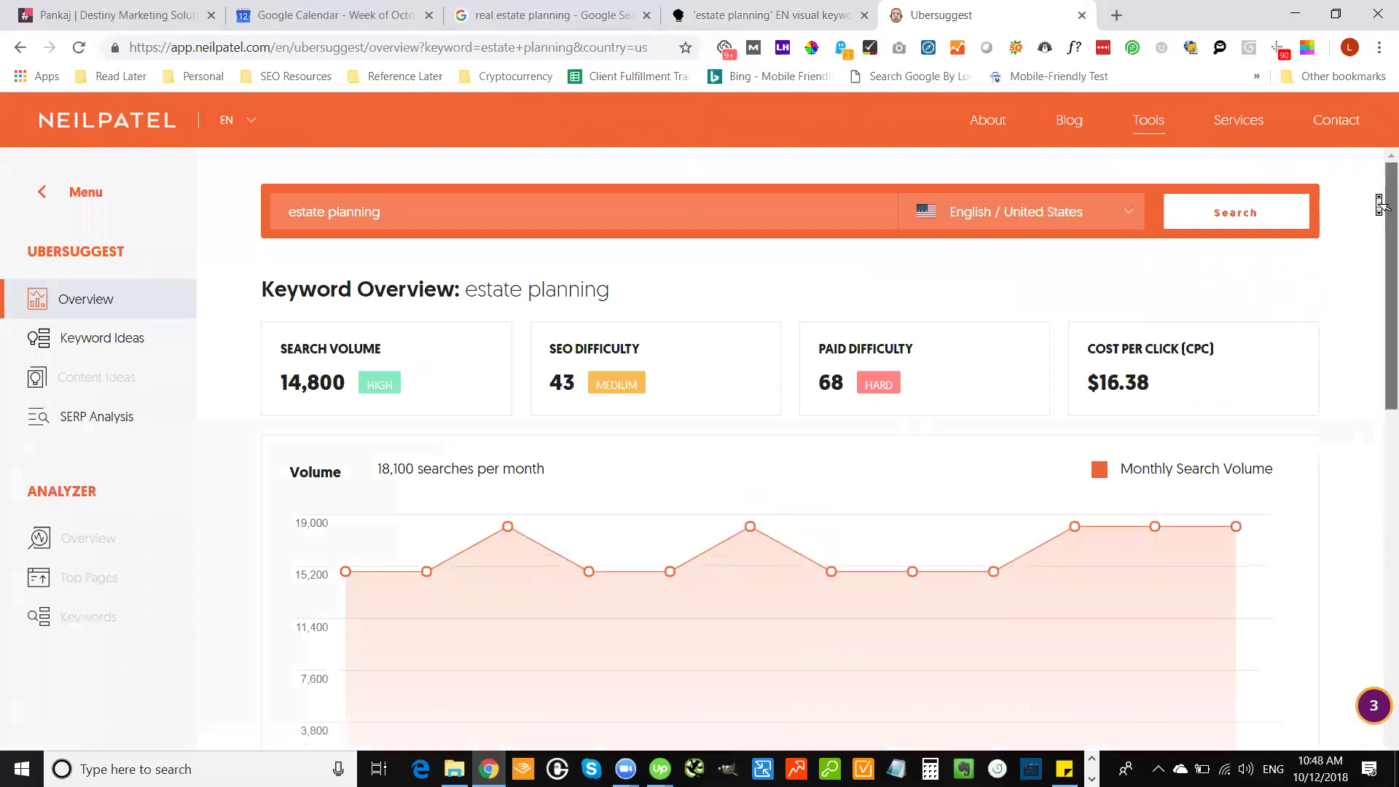
Examine the search volume, SEO difficulty, paid difficulty and CPC for estate planning, referring back to the Google results for real estate planning
scroll(1382, 205, down, 1)
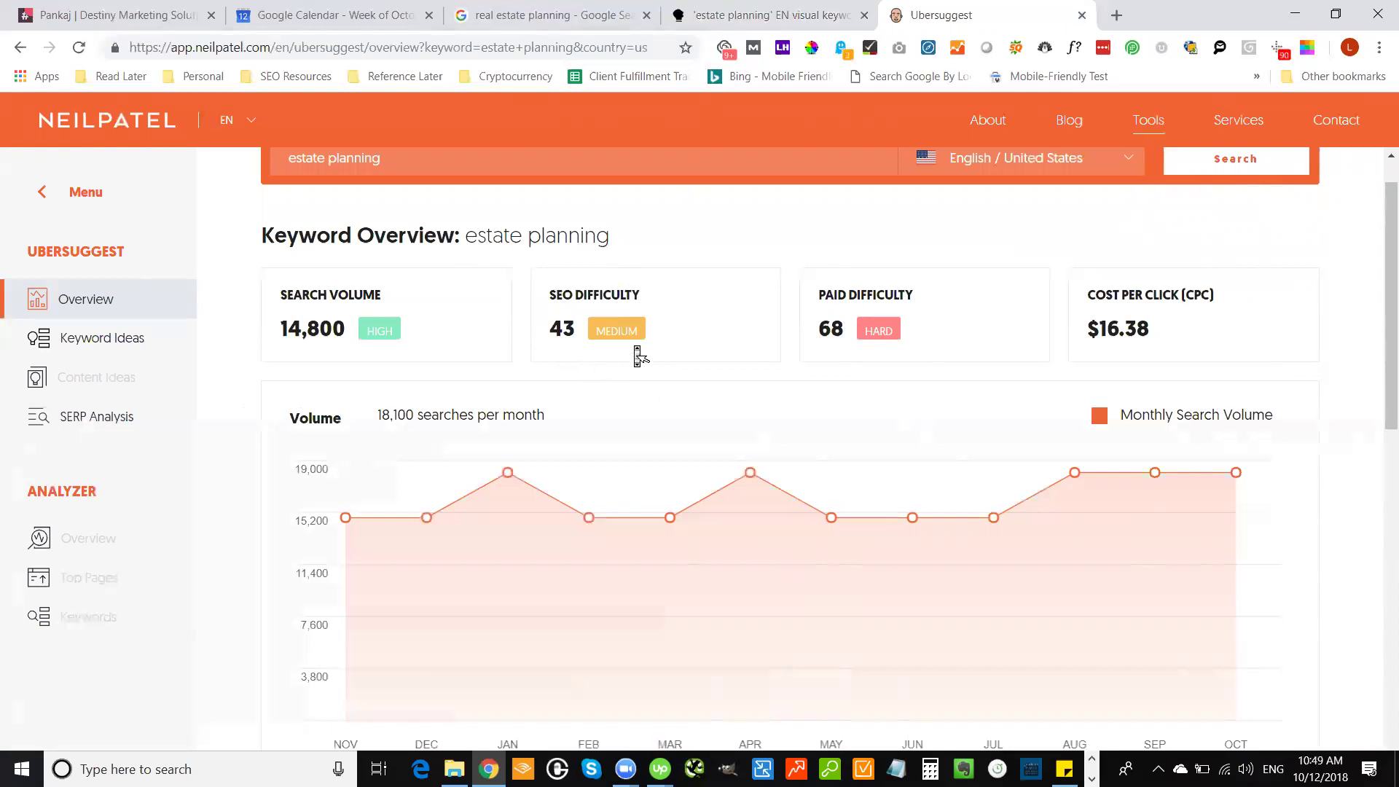
click(561, 22)
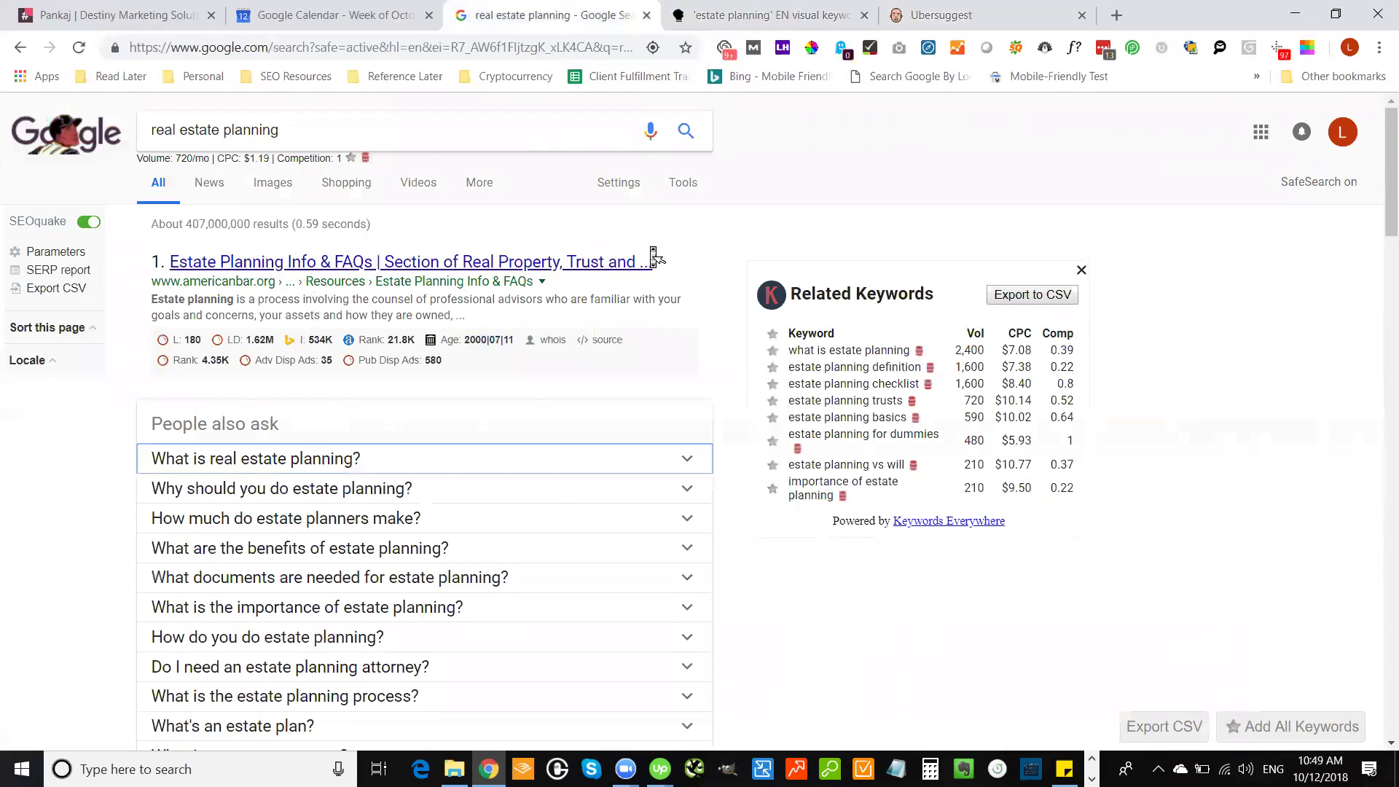
click(959, 14)
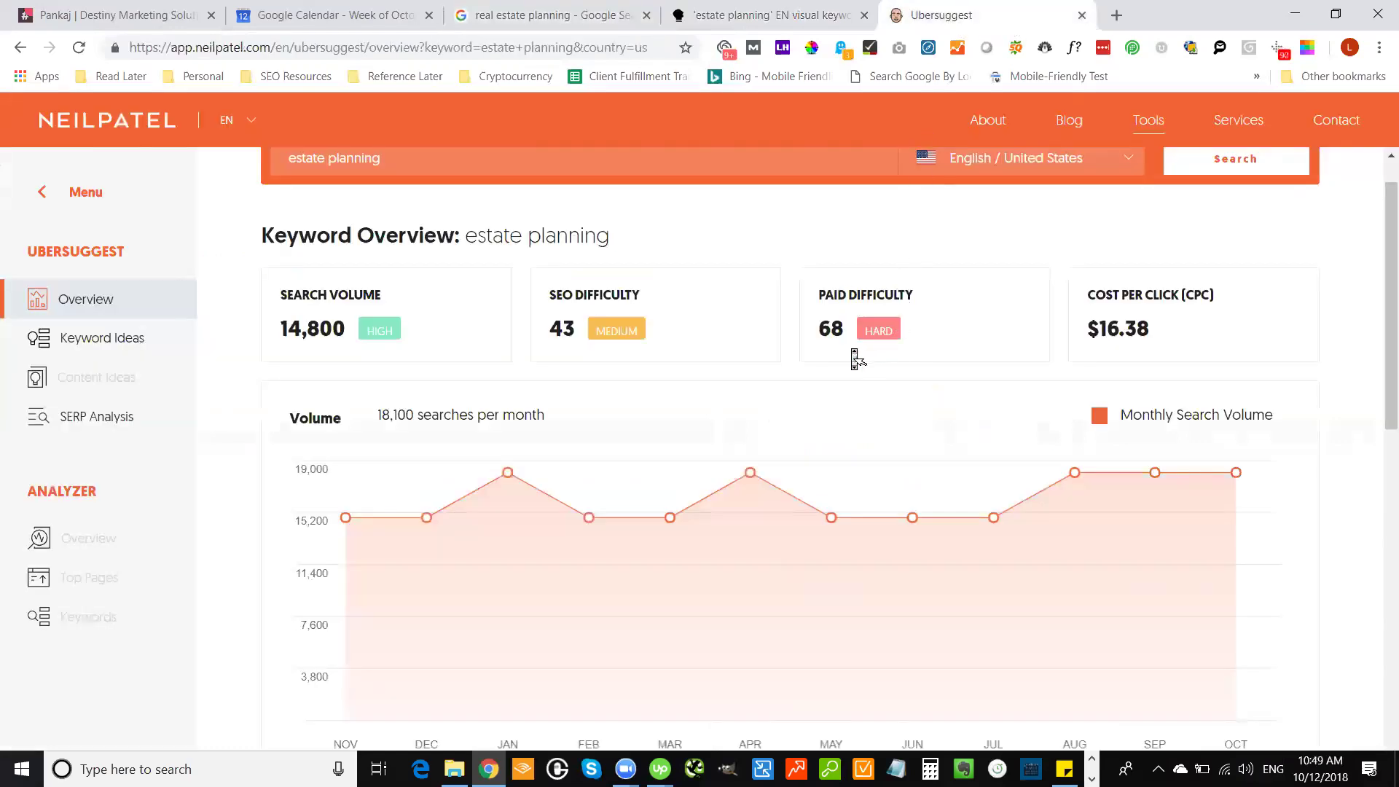
drag(1382, 241, 1382, 226)
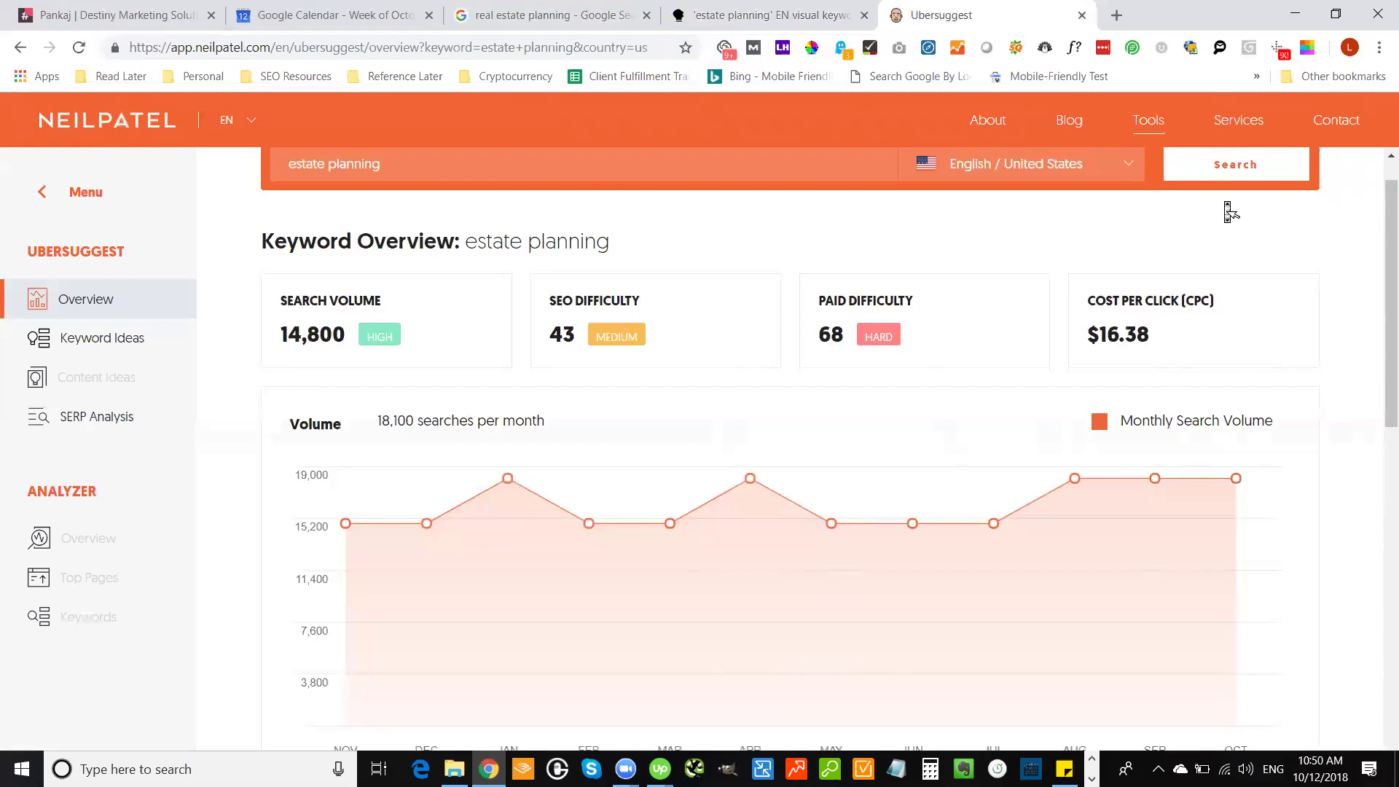
Examine the monthly search volume chart for estate planning, especially the January and April peaks
drag(1383, 252, 1380, 304)
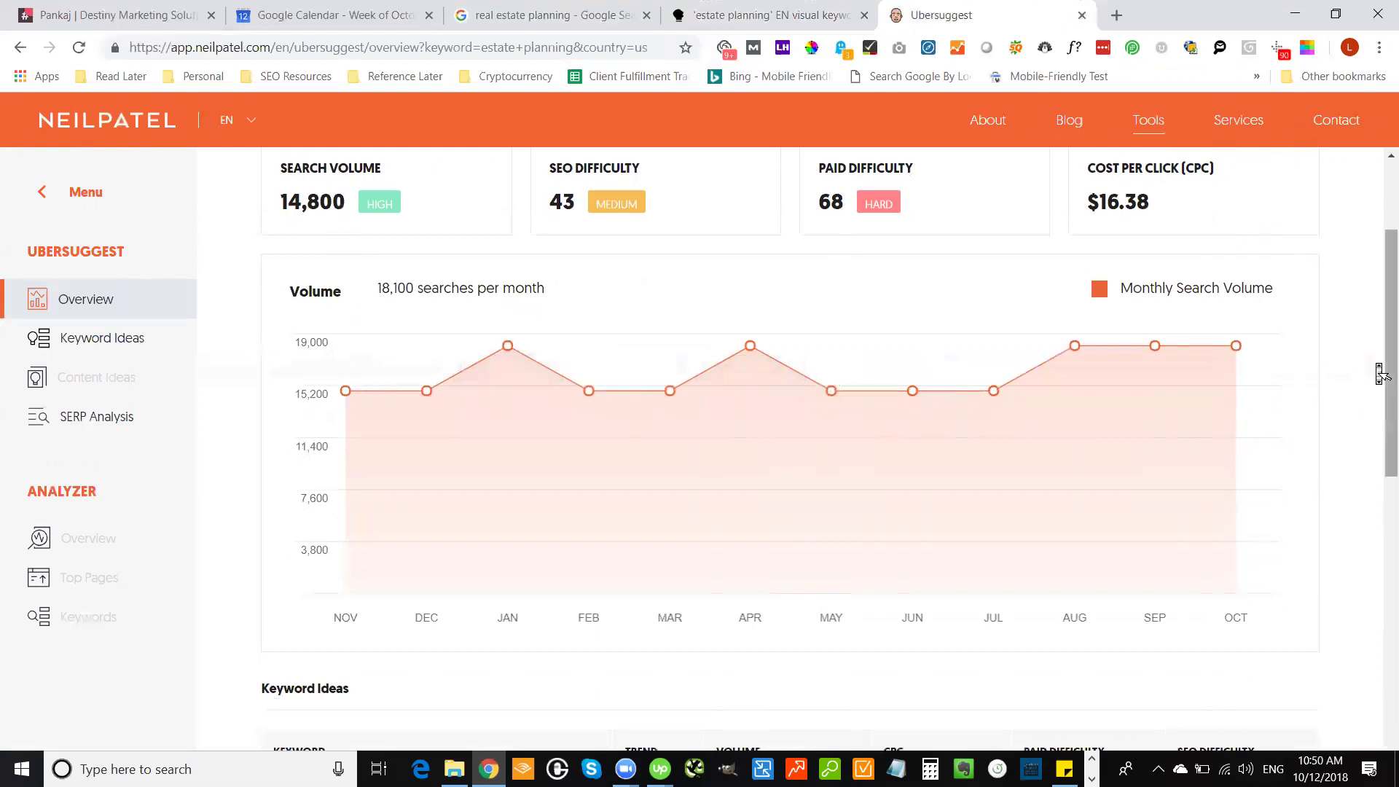
mouse_move(1382, 372)
mouse_down()
mouse_move(1382, 324)
mouse_move(1382, 356)
mouse_up()
mouse_move(508, 391)
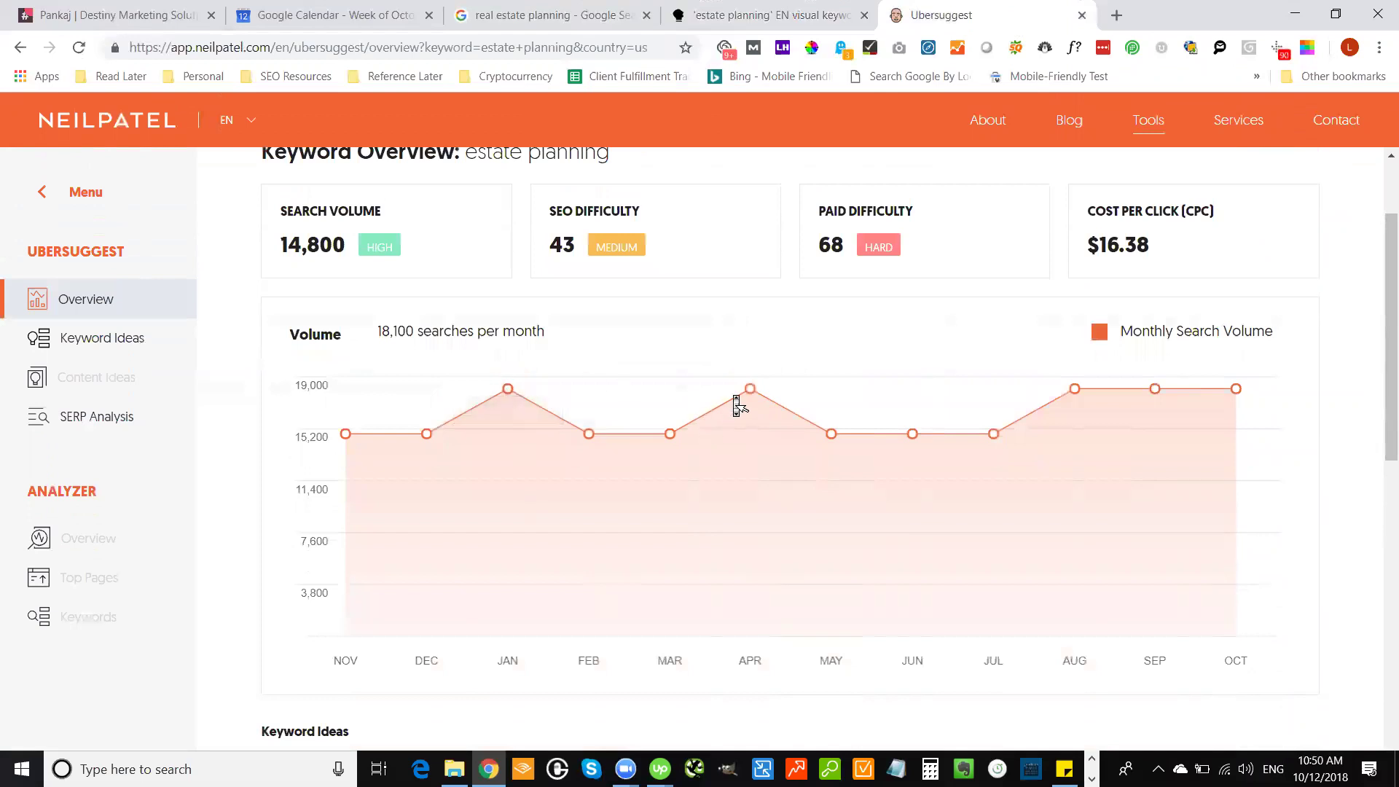
mouse_move(750, 390)
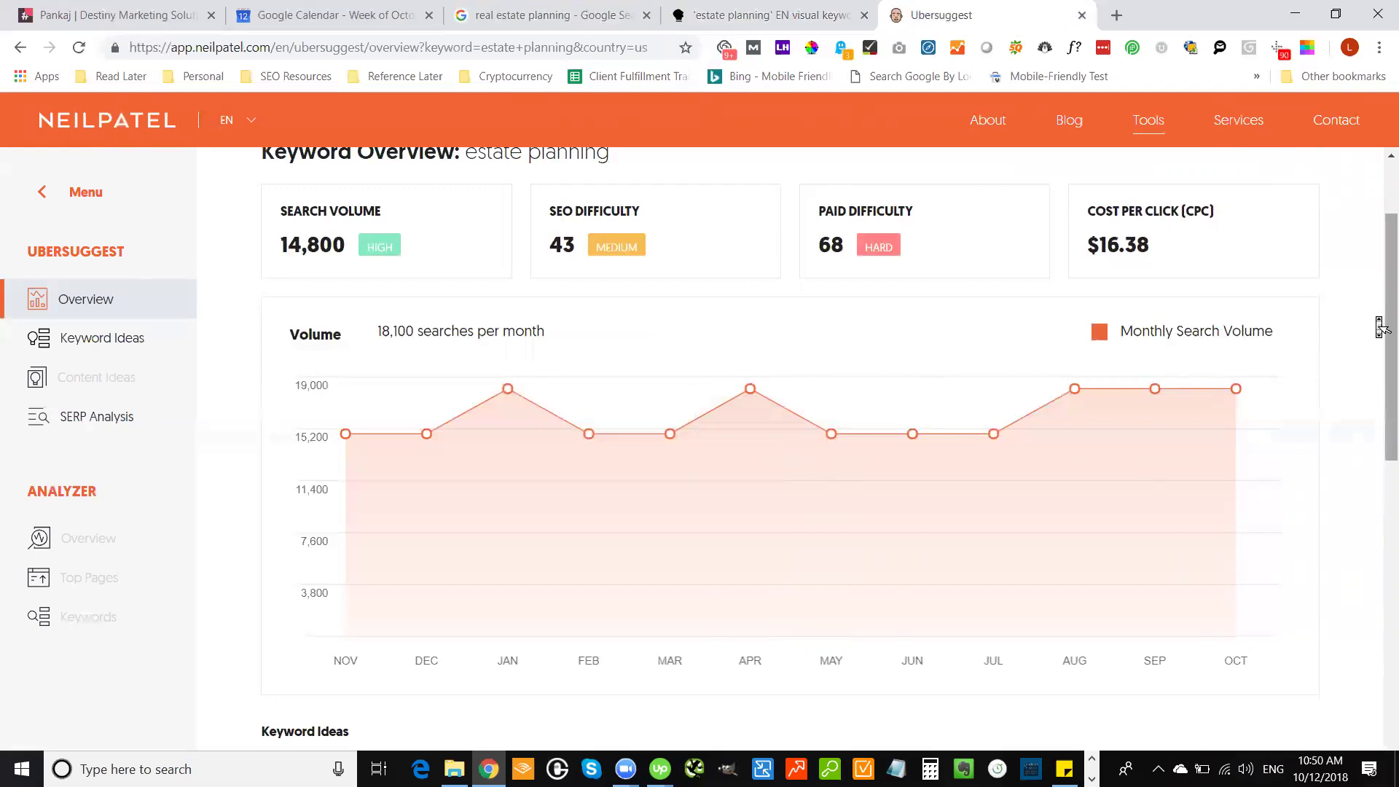
Open the full list of estate planning keyword ideas and review the ranking pages in its Google SERP table
drag(1382, 327, 1381, 516)
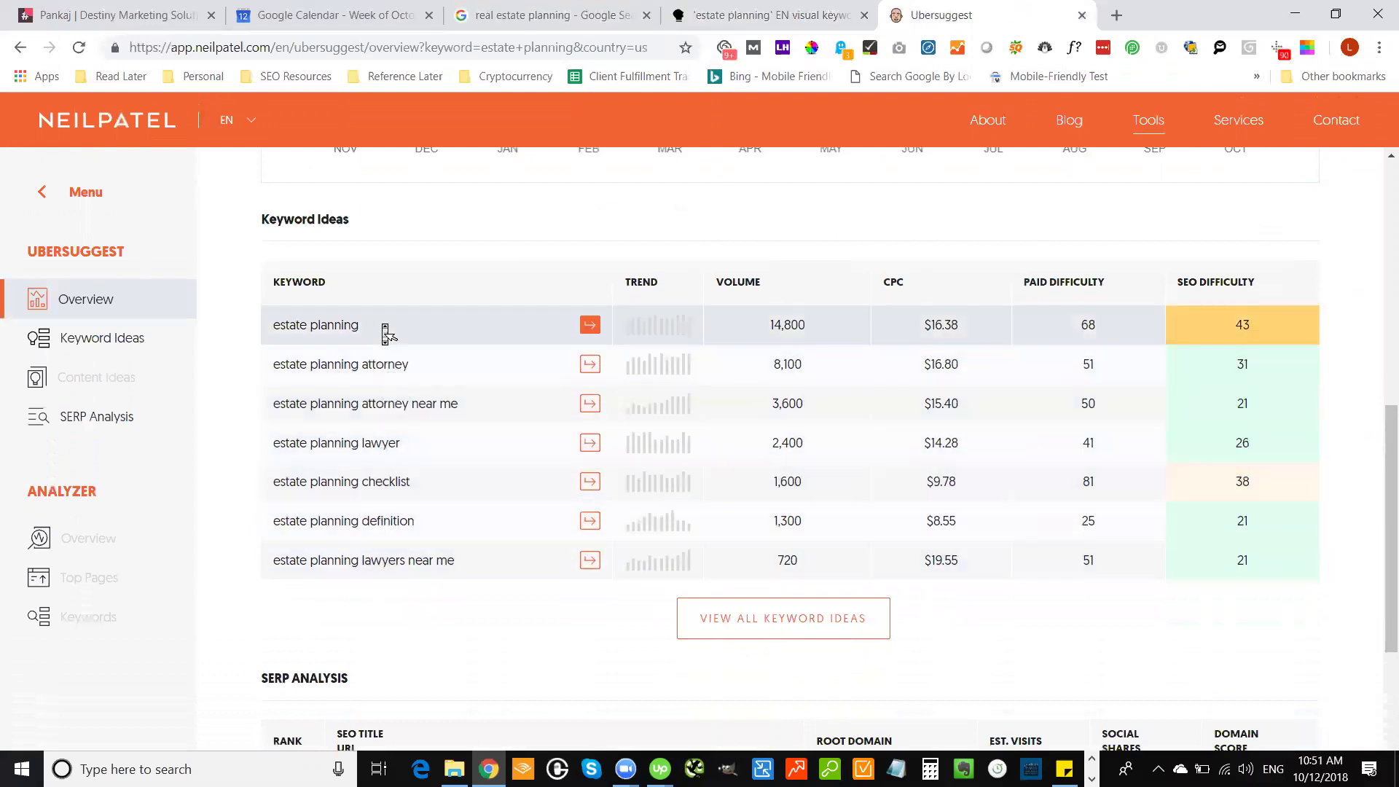
click(787, 617)
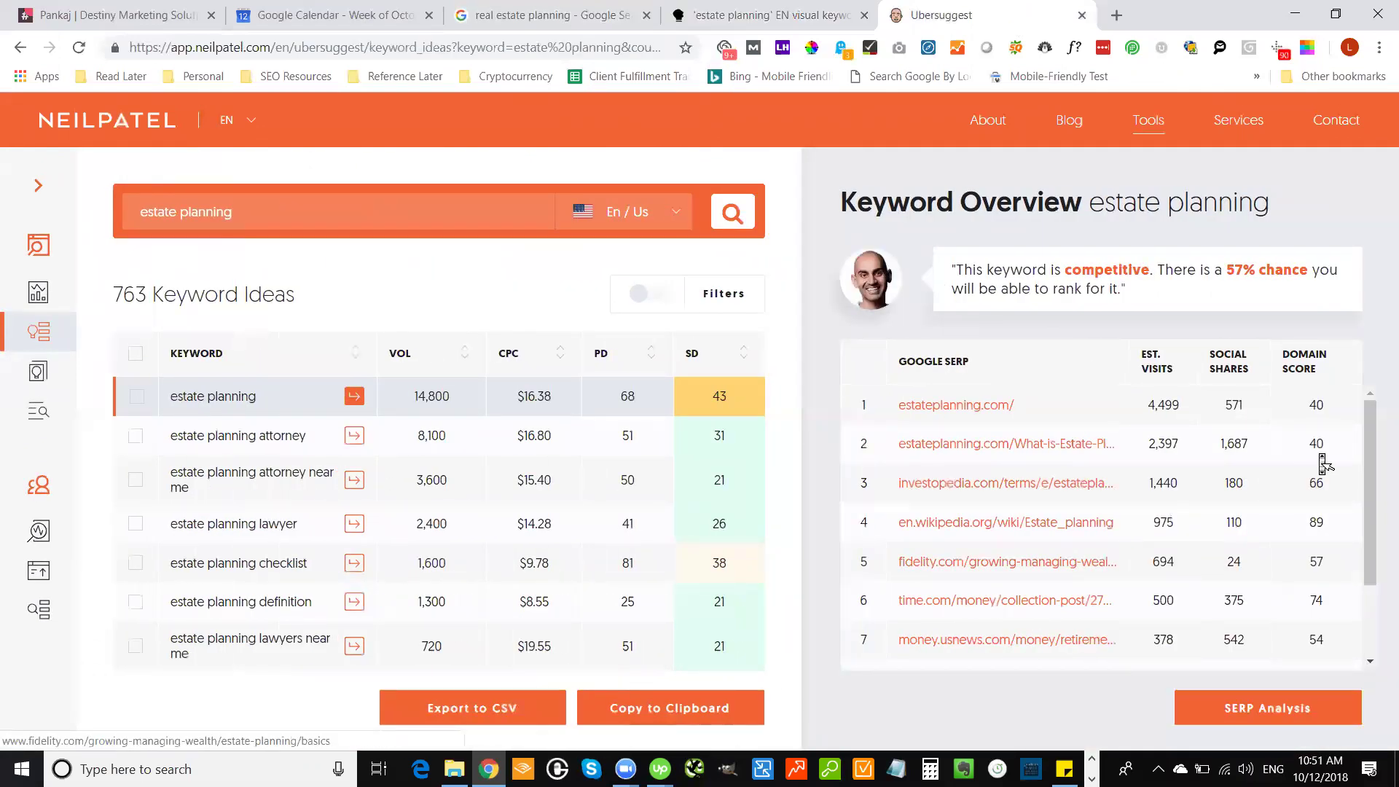
drag(1369, 427, 1377, 392)
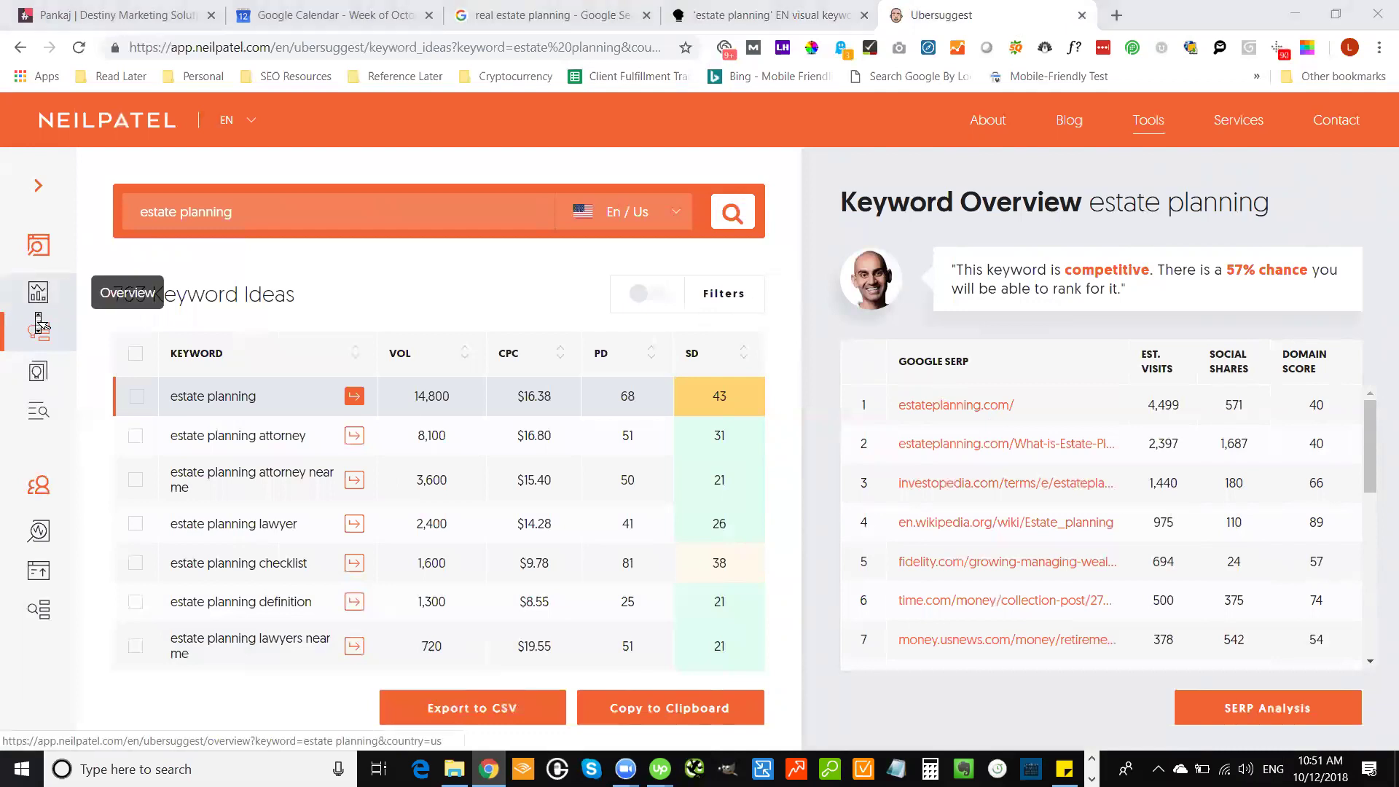
click(779, 379)
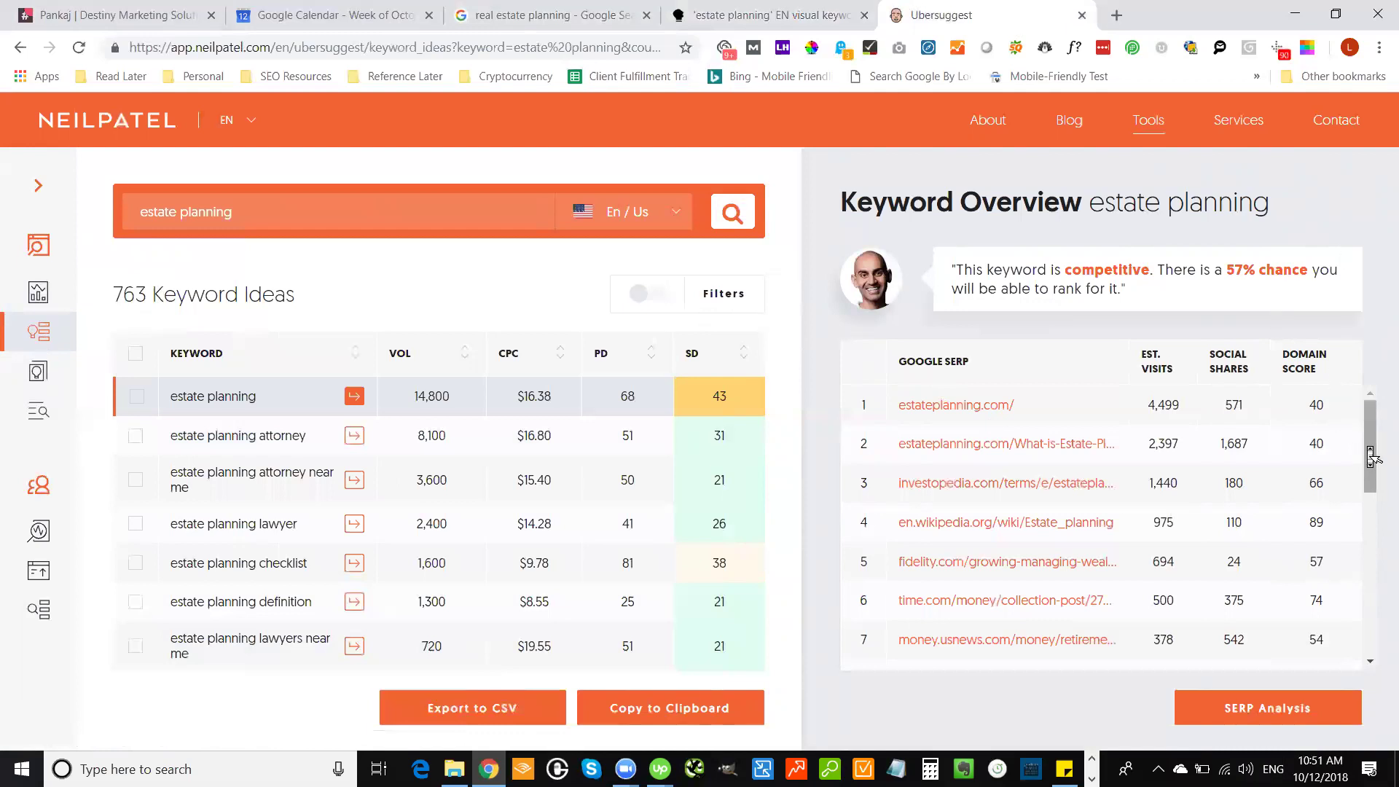
scroll(1369, 458, down, 10)
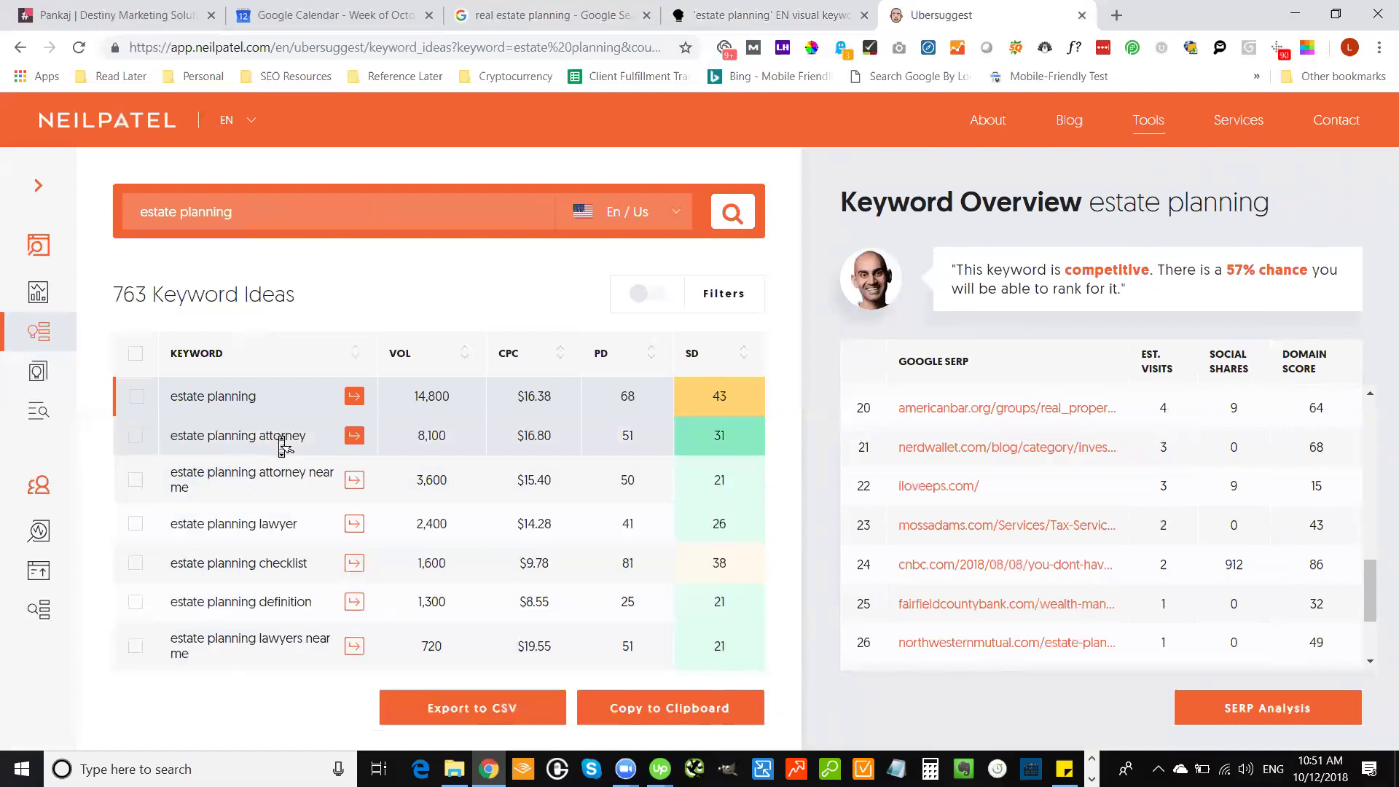
Export the estate planning keyword ideas to CSV and open the downloaded file in Excel
click(442, 717)
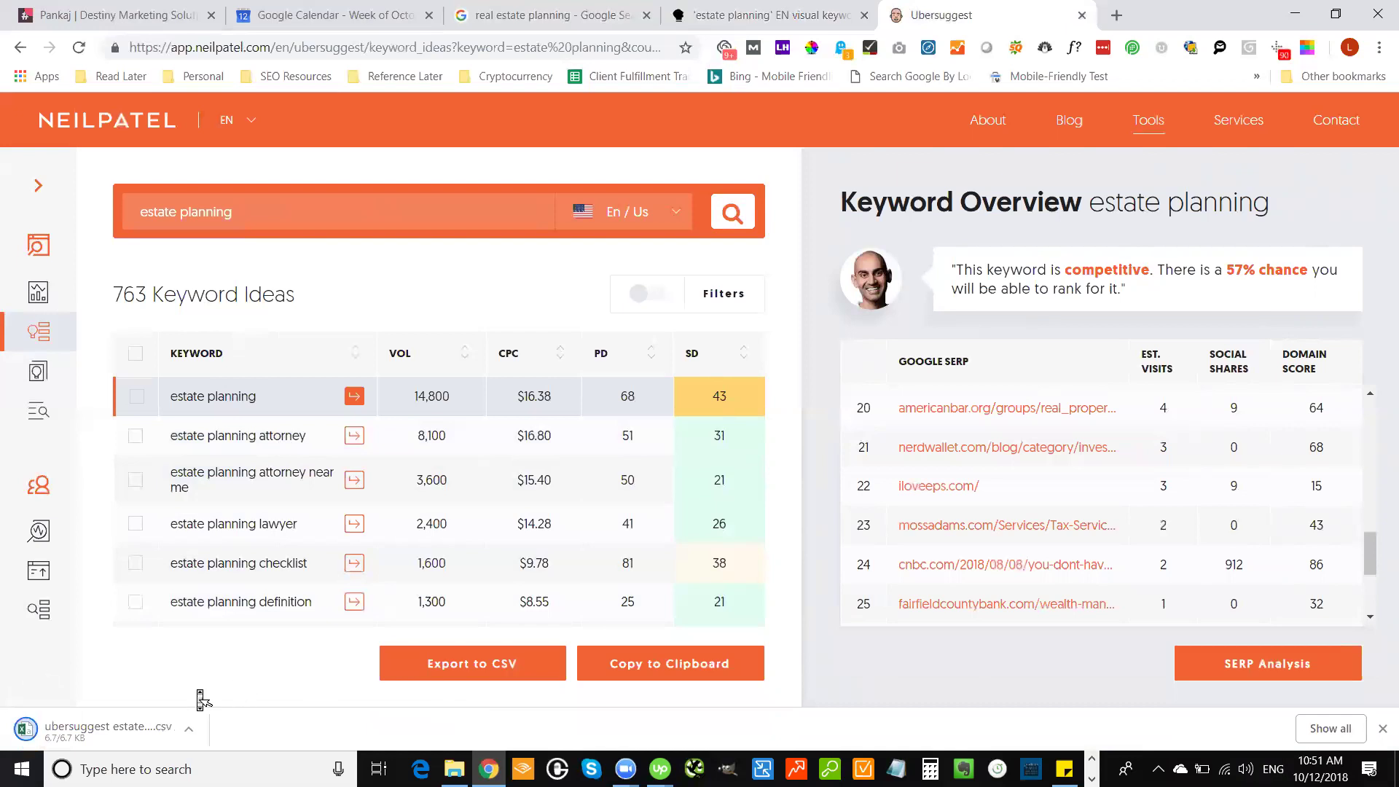
click(113, 732)
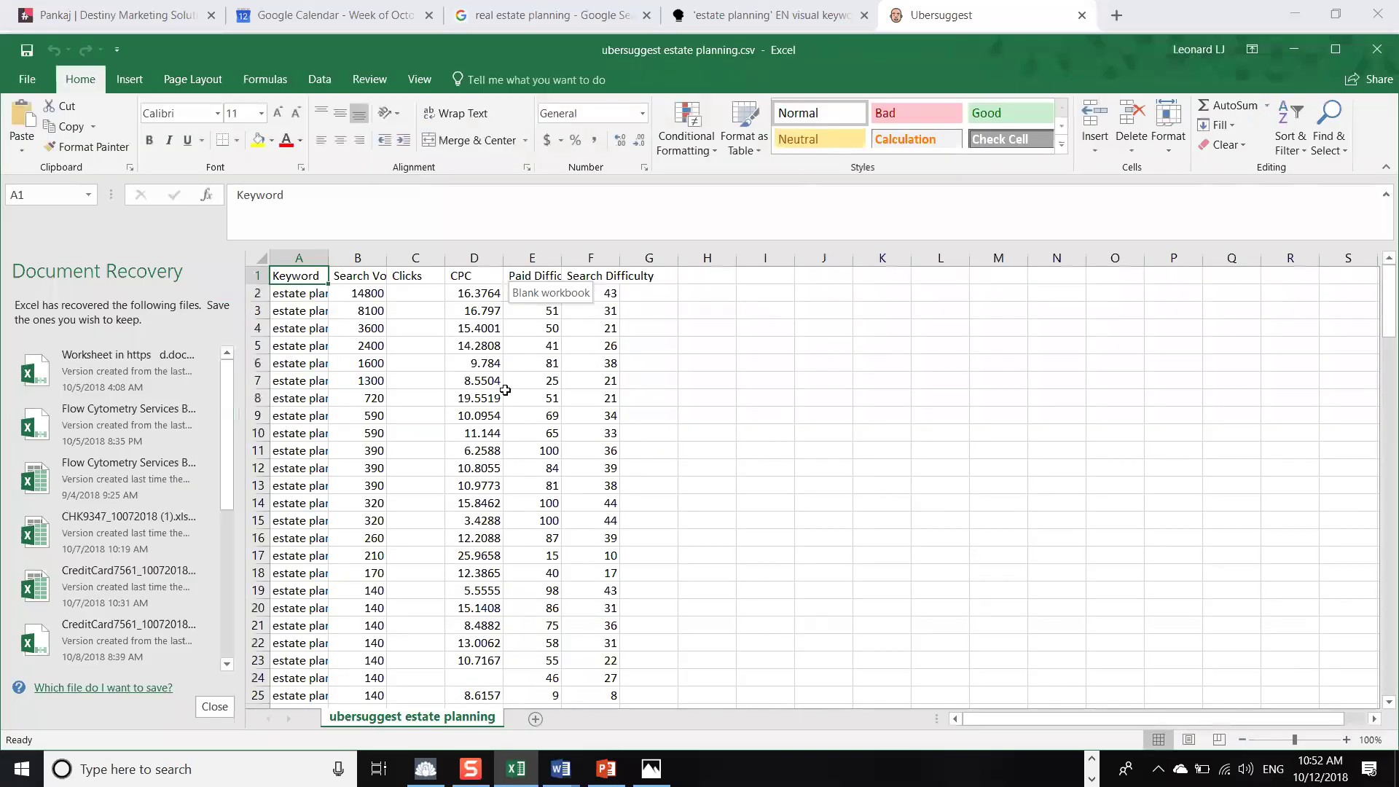
Widen the Keyword column to fit its full phrases and select the "estate planning trusts" cell
click(315, 506)
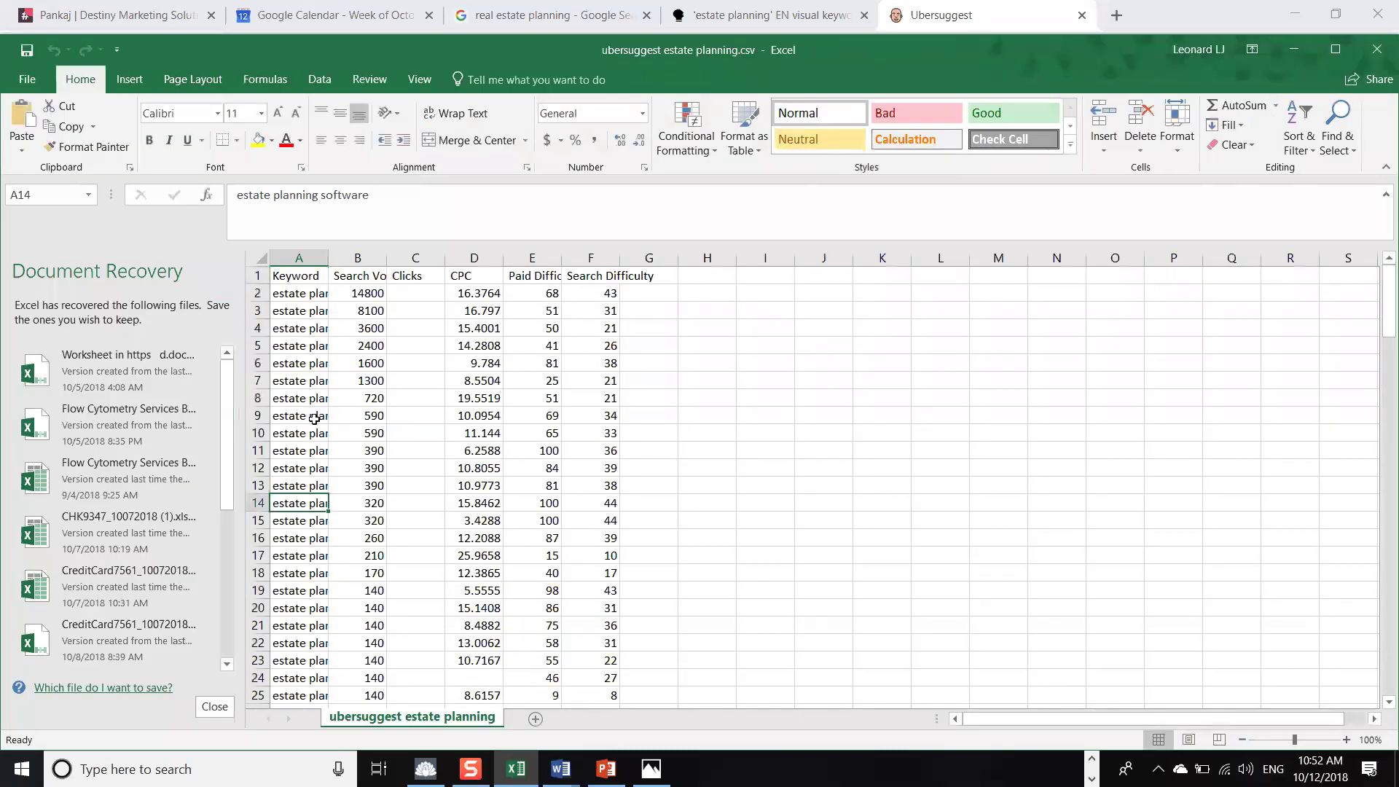
double_click(327, 258)
key(Up)
key(Up)
key(Up)
key(Up)
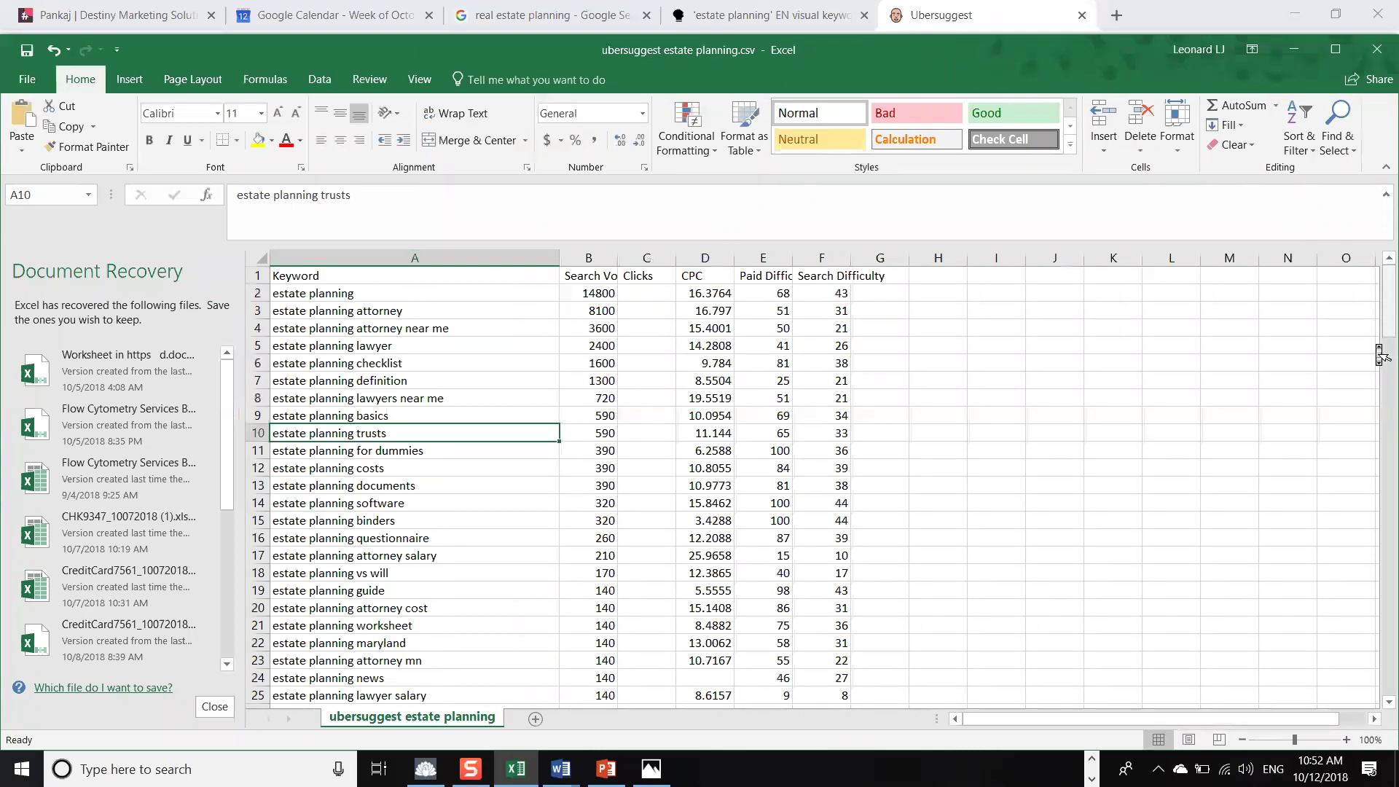
Look through the exported keyword rows and return to the beginning of the sheet
drag(1378, 326, 1379, 598)
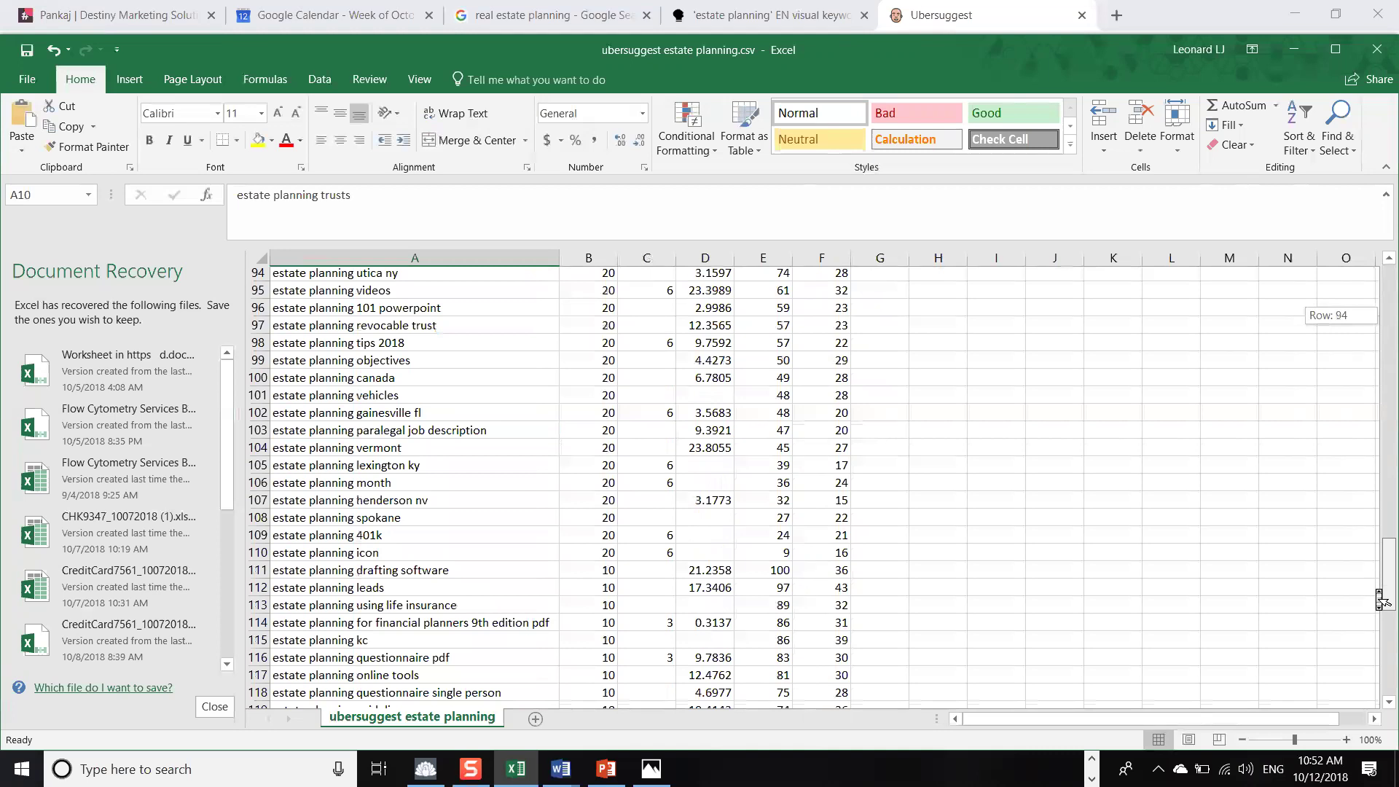
drag(1379, 614, 1379, 298)
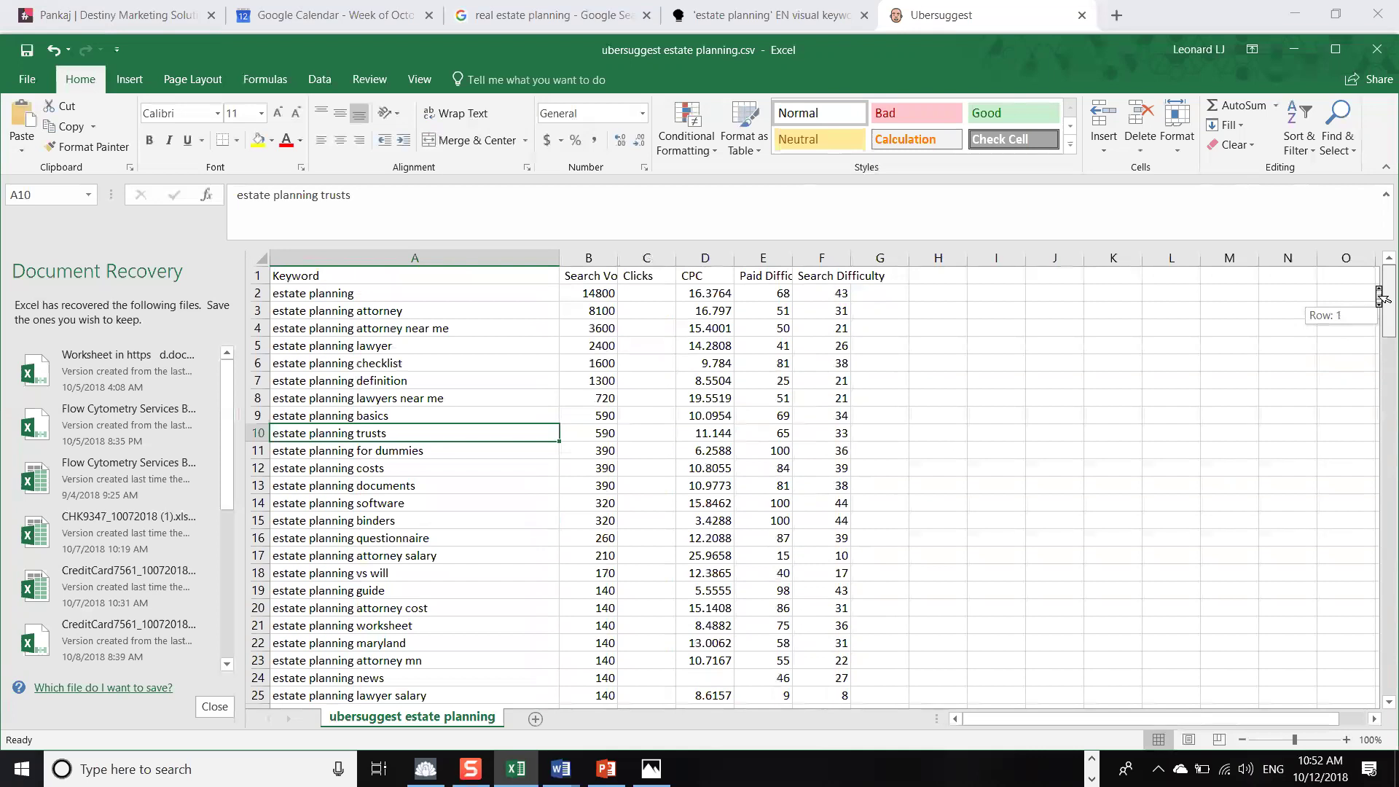
drag(1379, 297, 1379, 299)
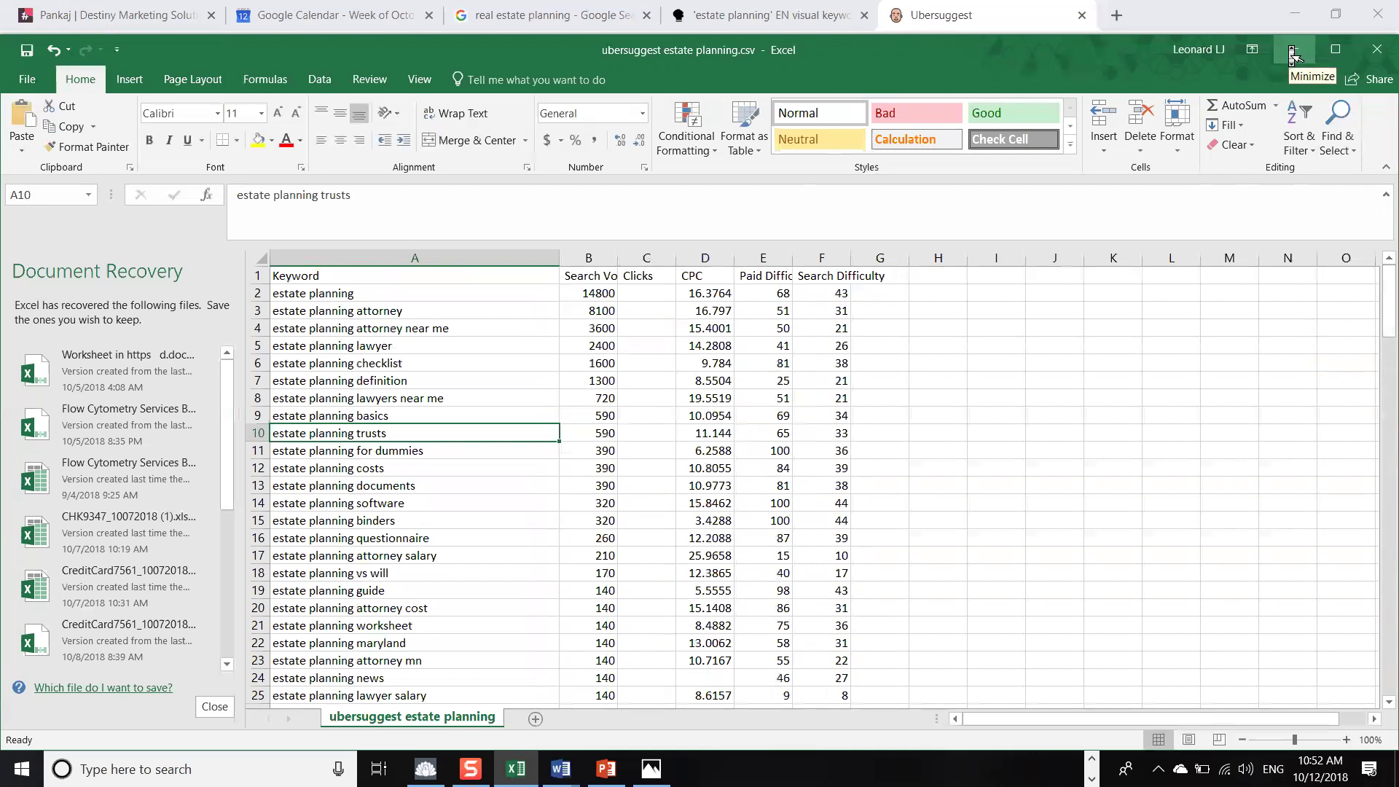
Fit the Search Volume and Search Difficulty columns to their headings and select the "estate planning checklist" cell
double_click(624, 255)
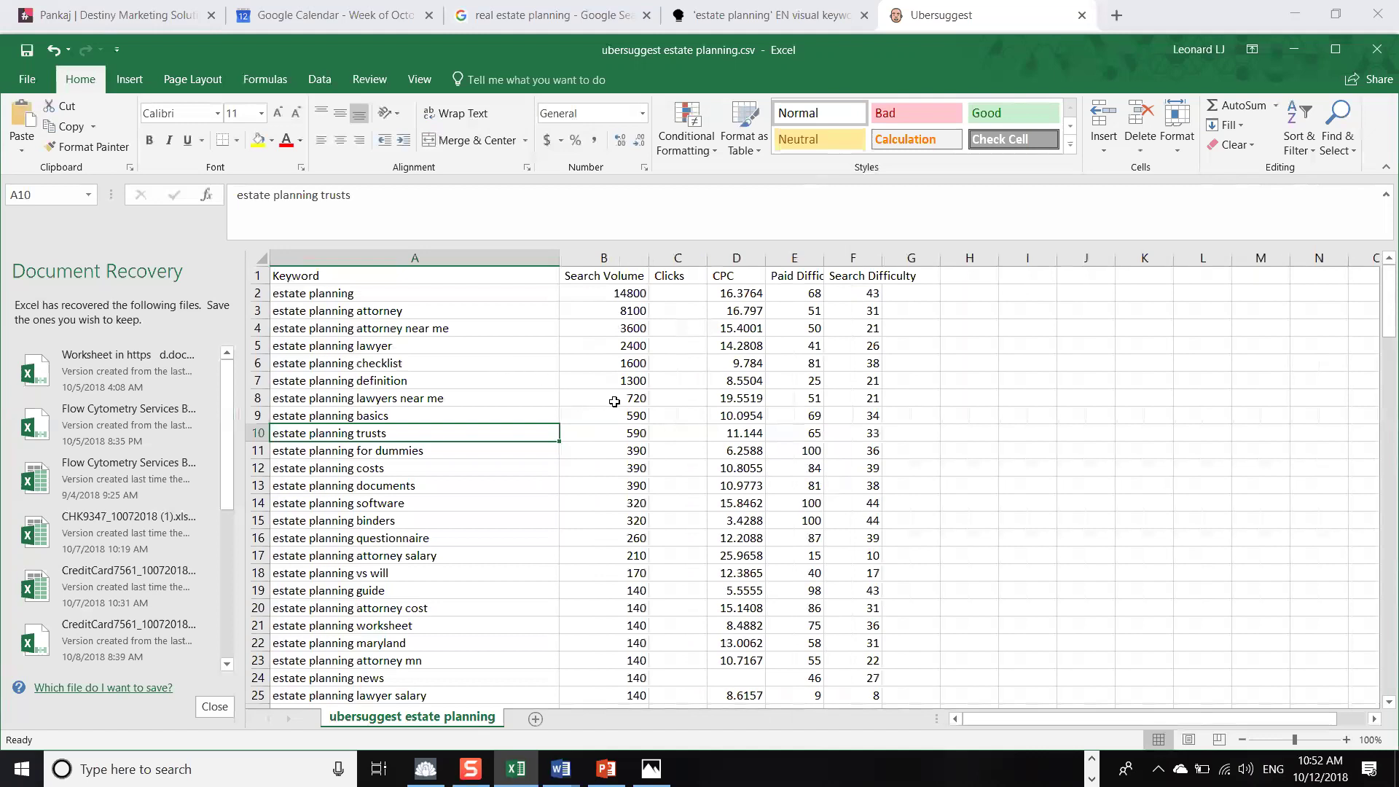
double_click(882, 258)
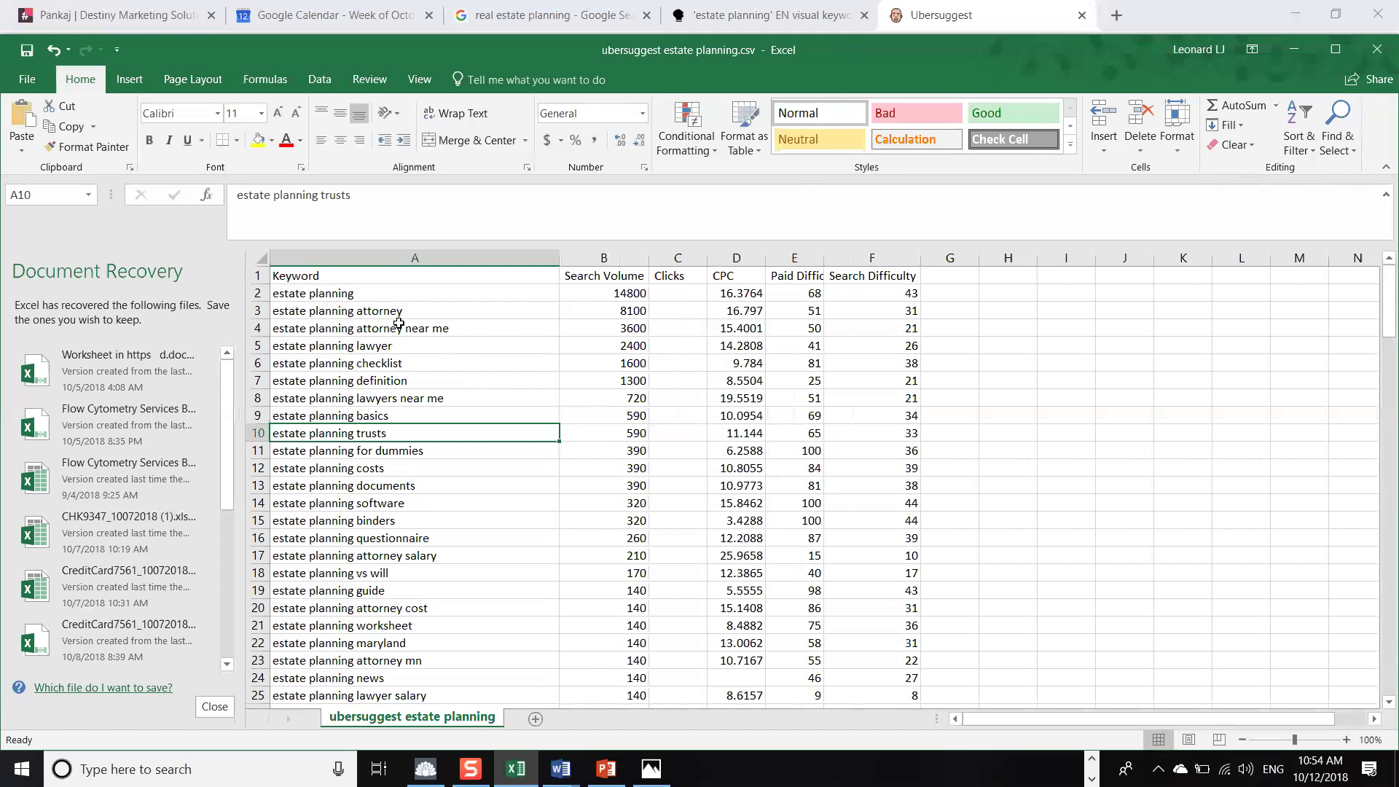
click(408, 368)
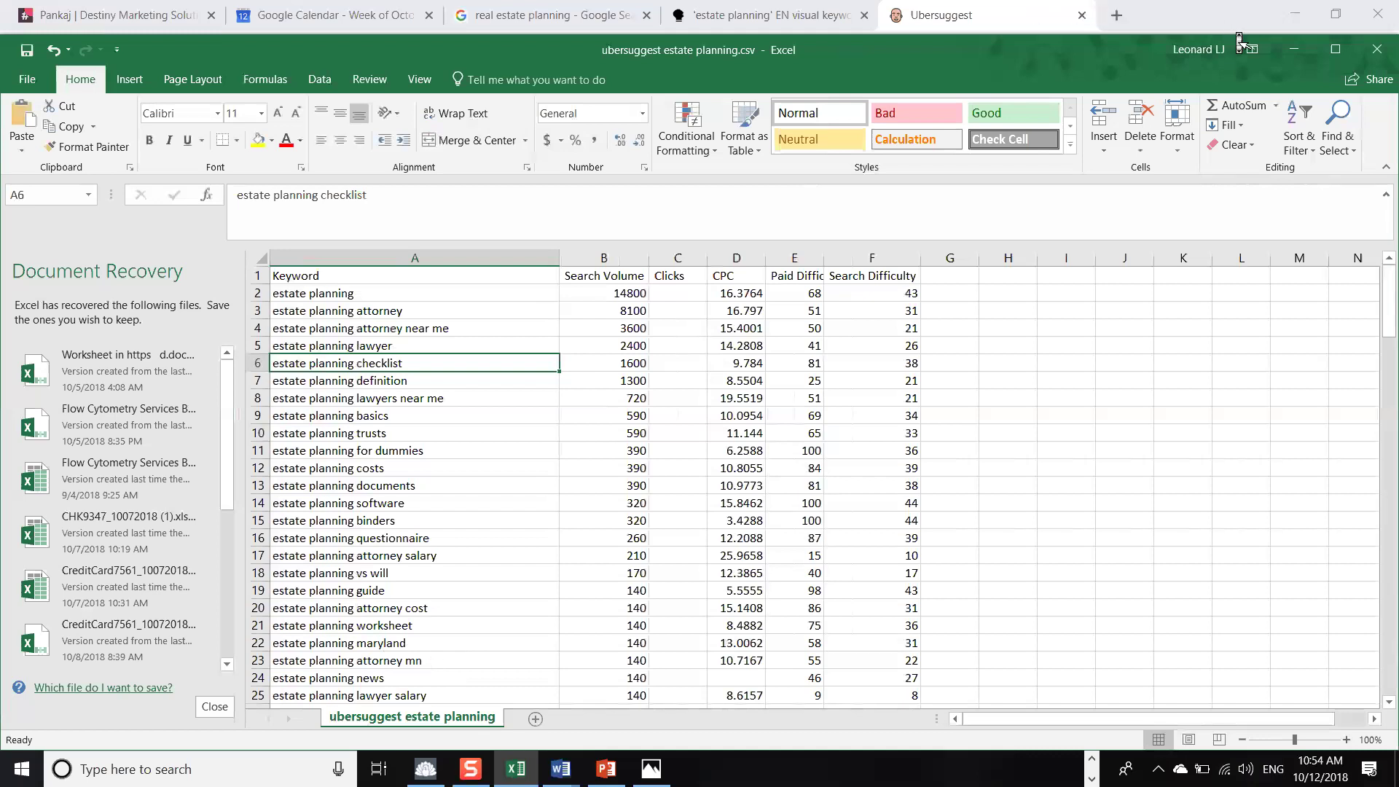
Switch back to Ubersuggest and open the three top-ranking Google SERP pages for estate planning in new tabs
click(1288, 52)
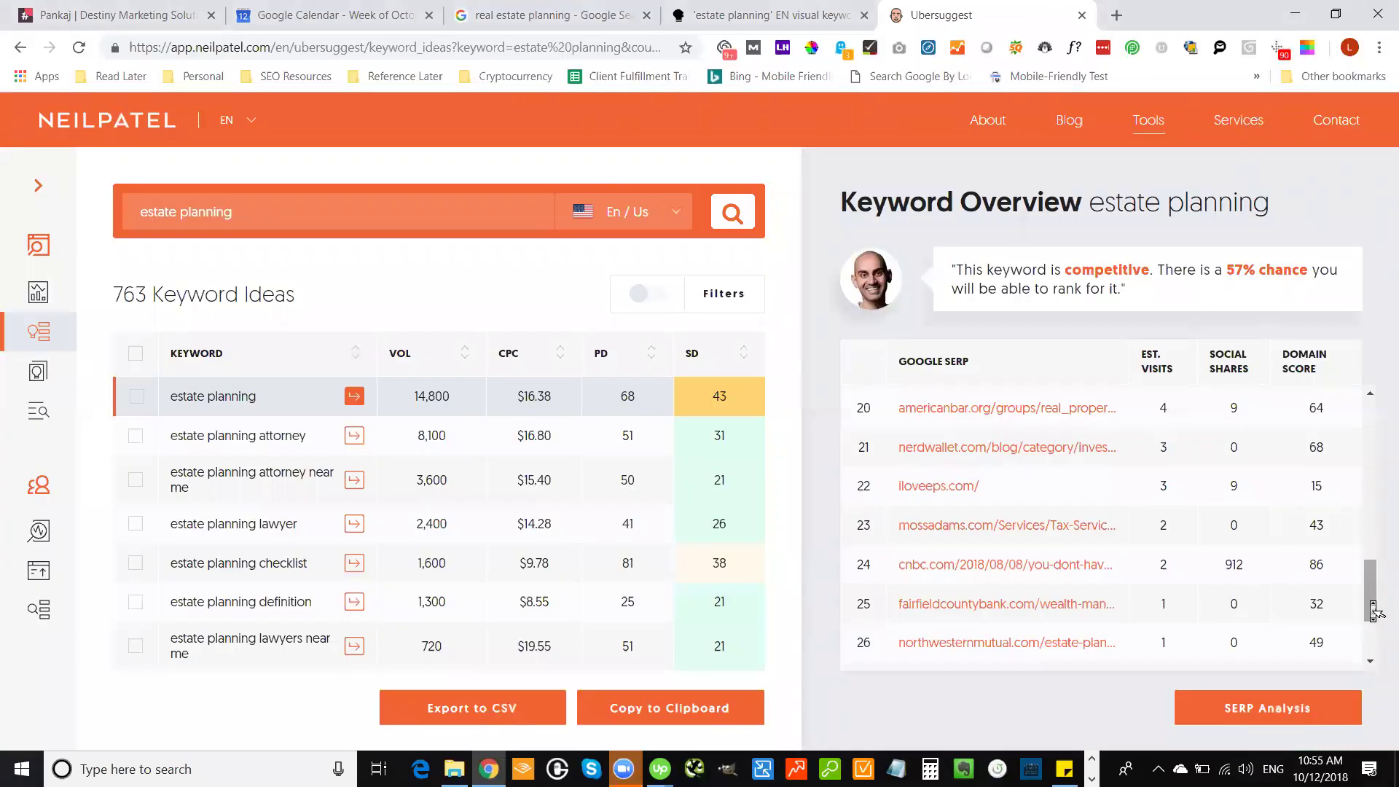
scroll(1376, 605, down, 1)
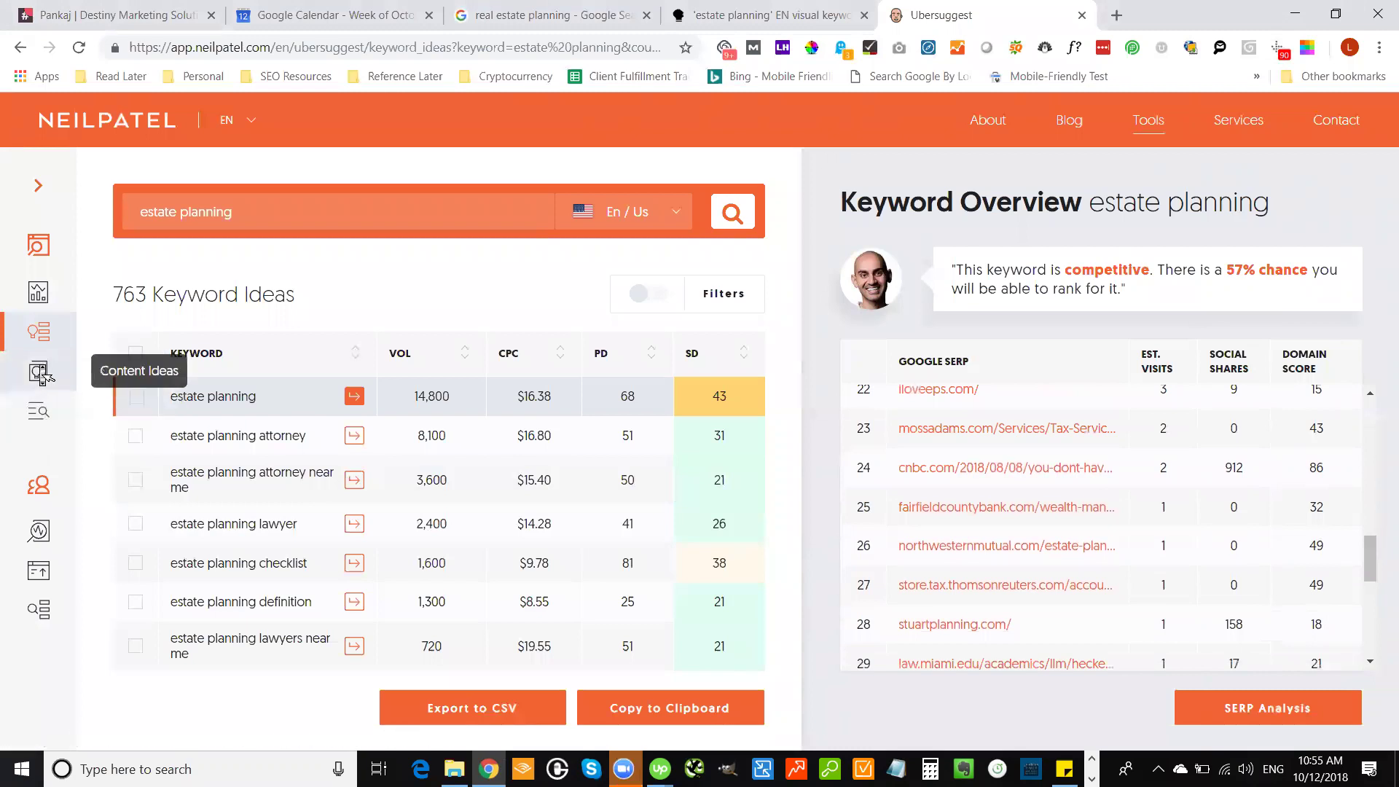
drag(1365, 556, 1362, 392)
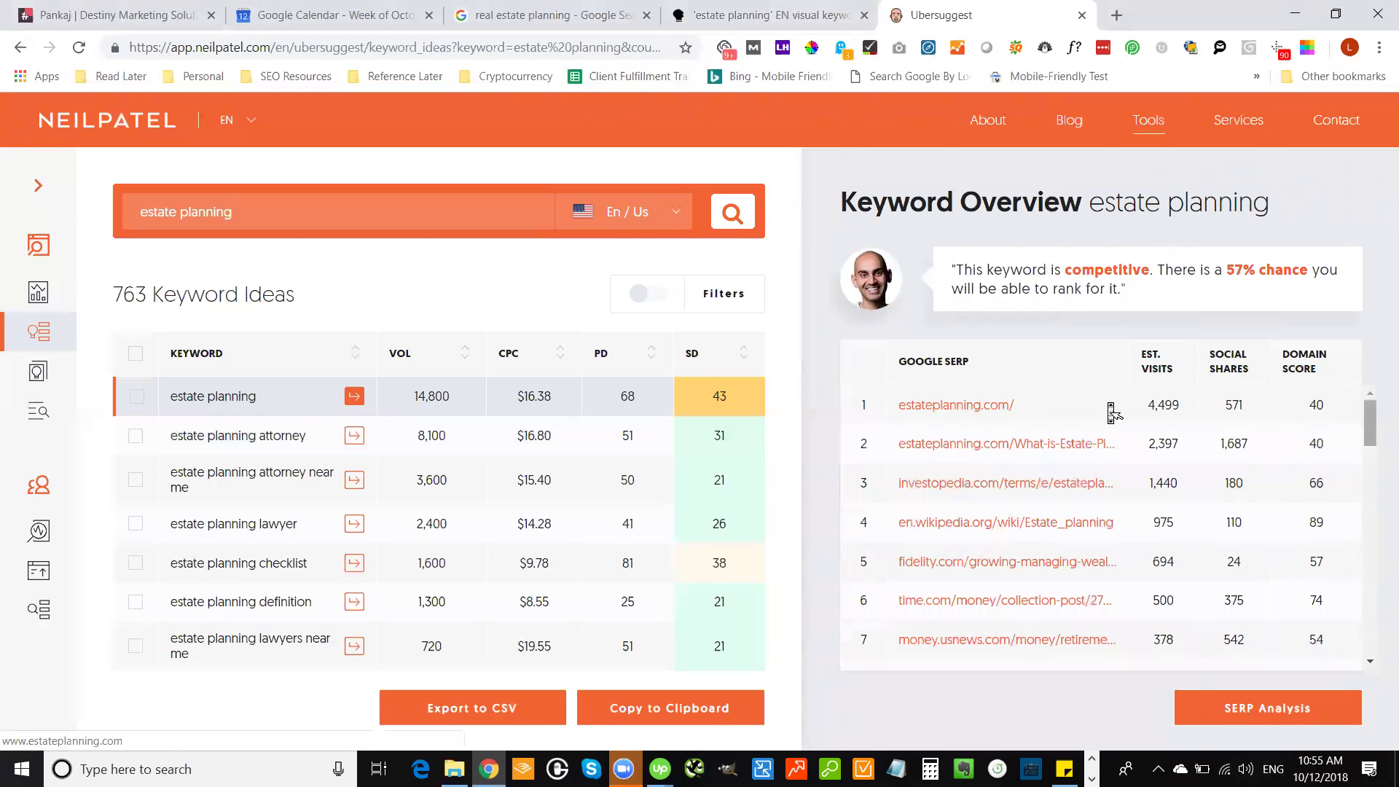
right_click(977, 410)
click(993, 414)
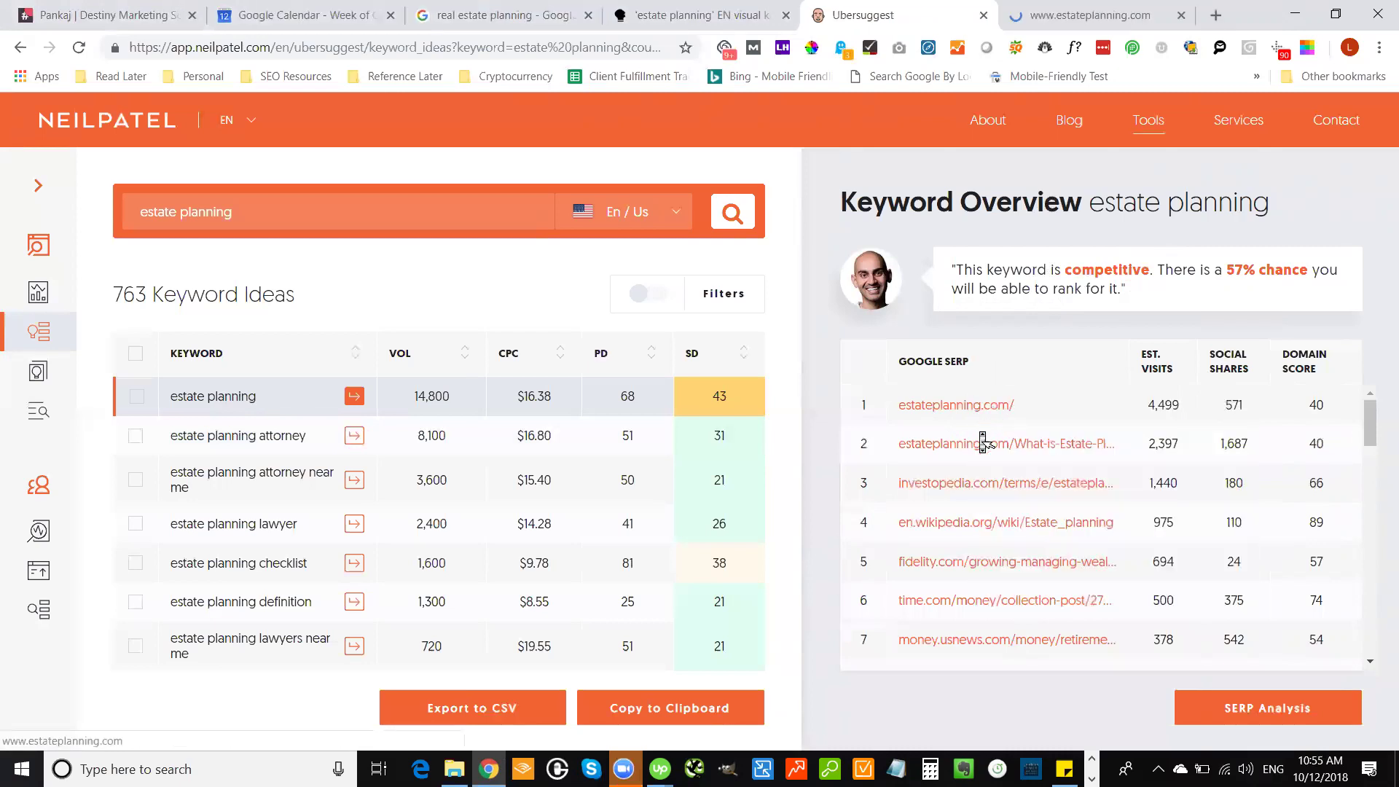
right_click(977, 456)
click(991, 462)
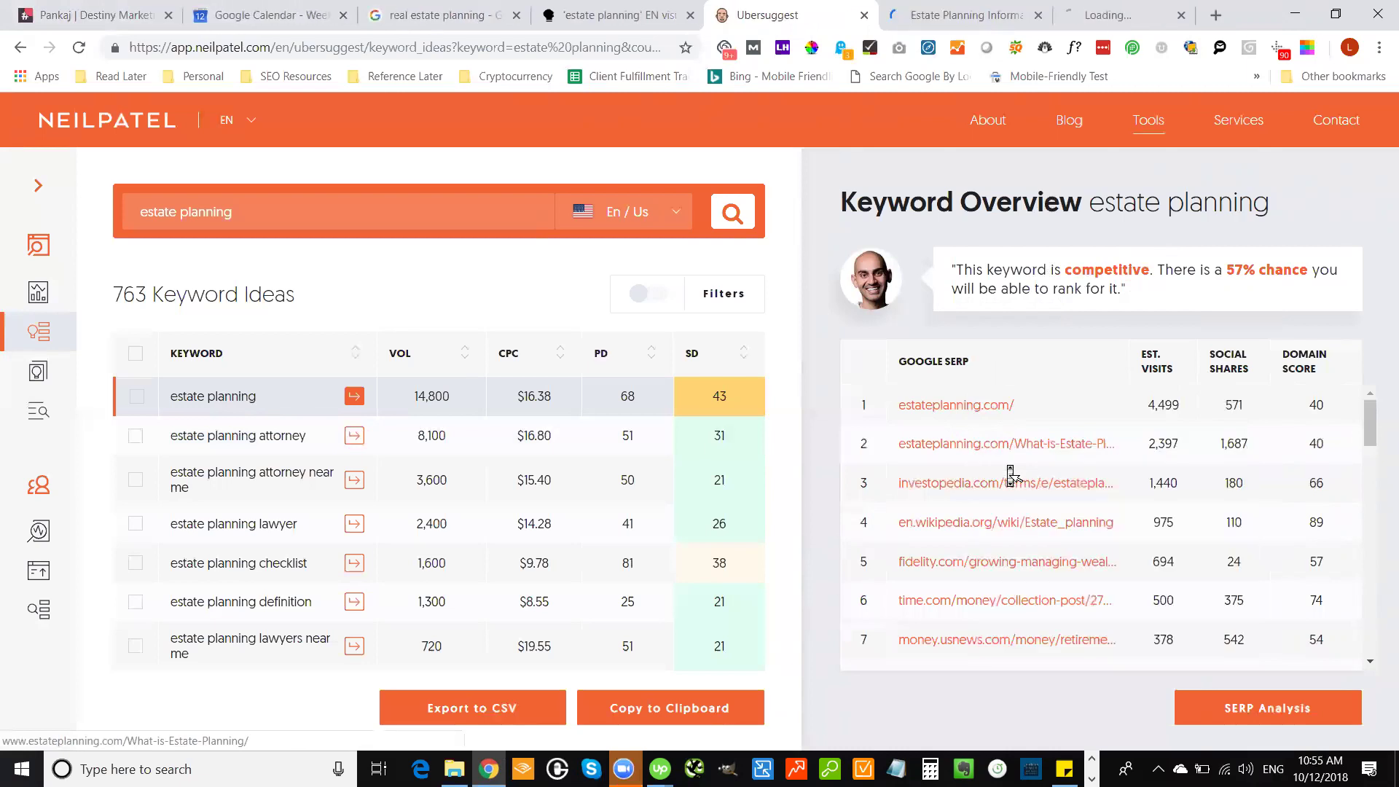
right_click(965, 485)
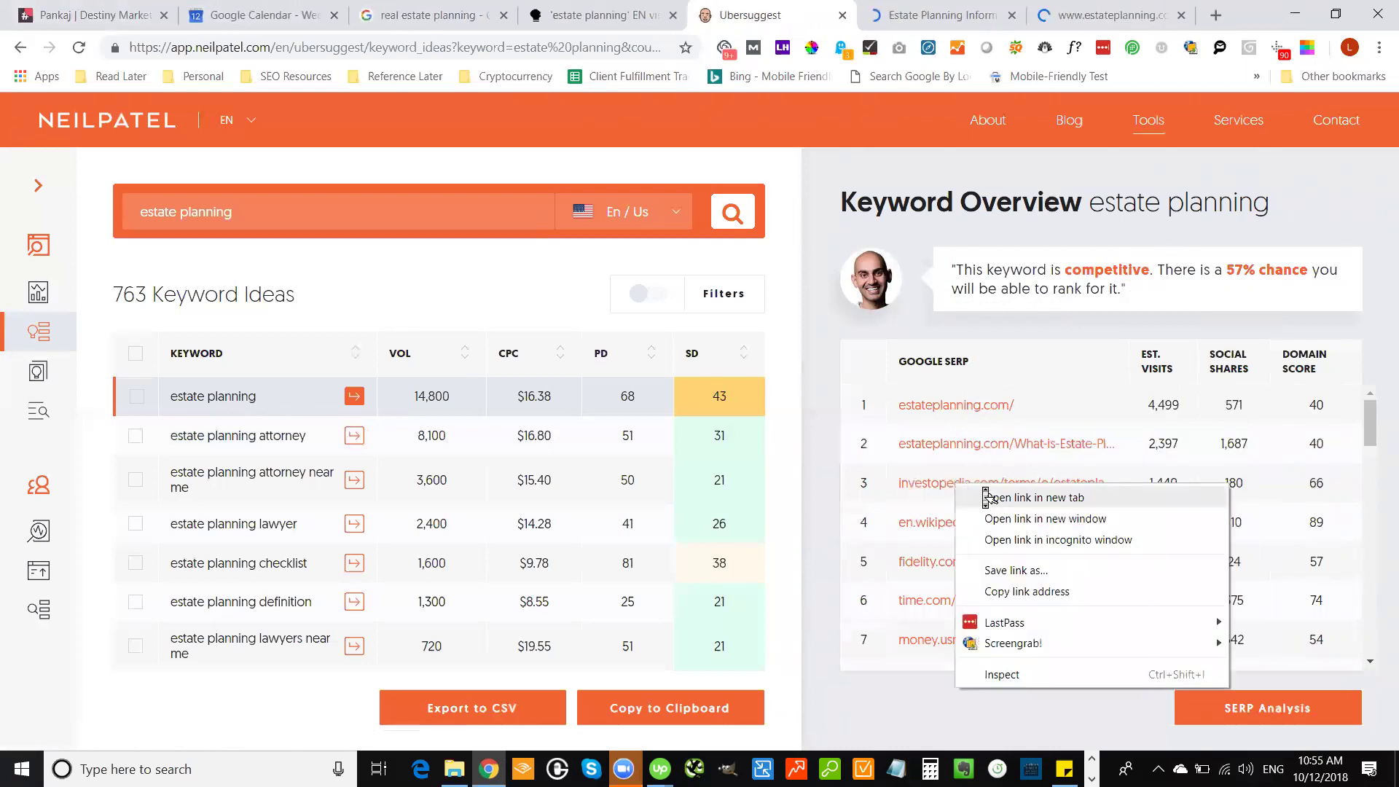
click(983, 493)
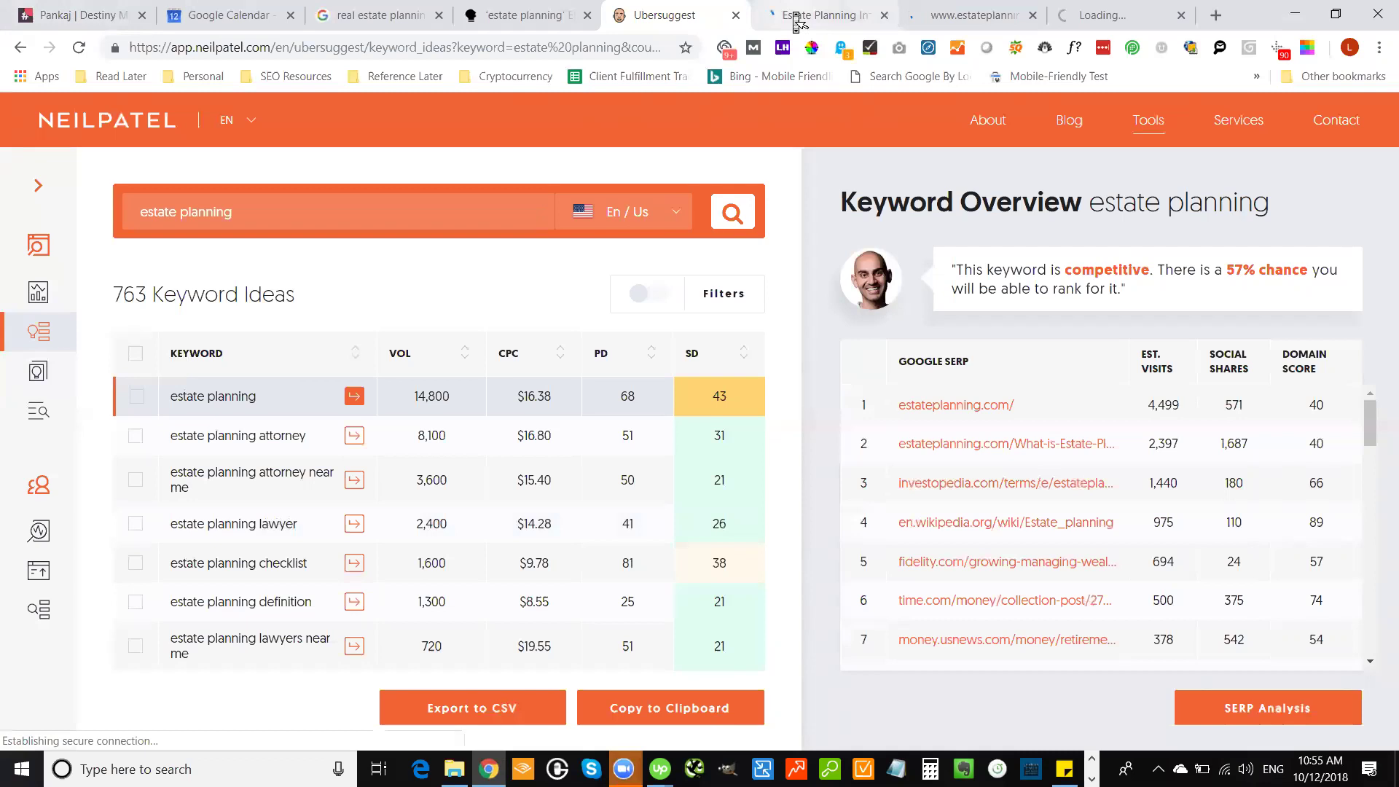
Examine the estateplanning.com home page, reading through its featured topics and the Estate Planning: Latest News headlines
click(795, 16)
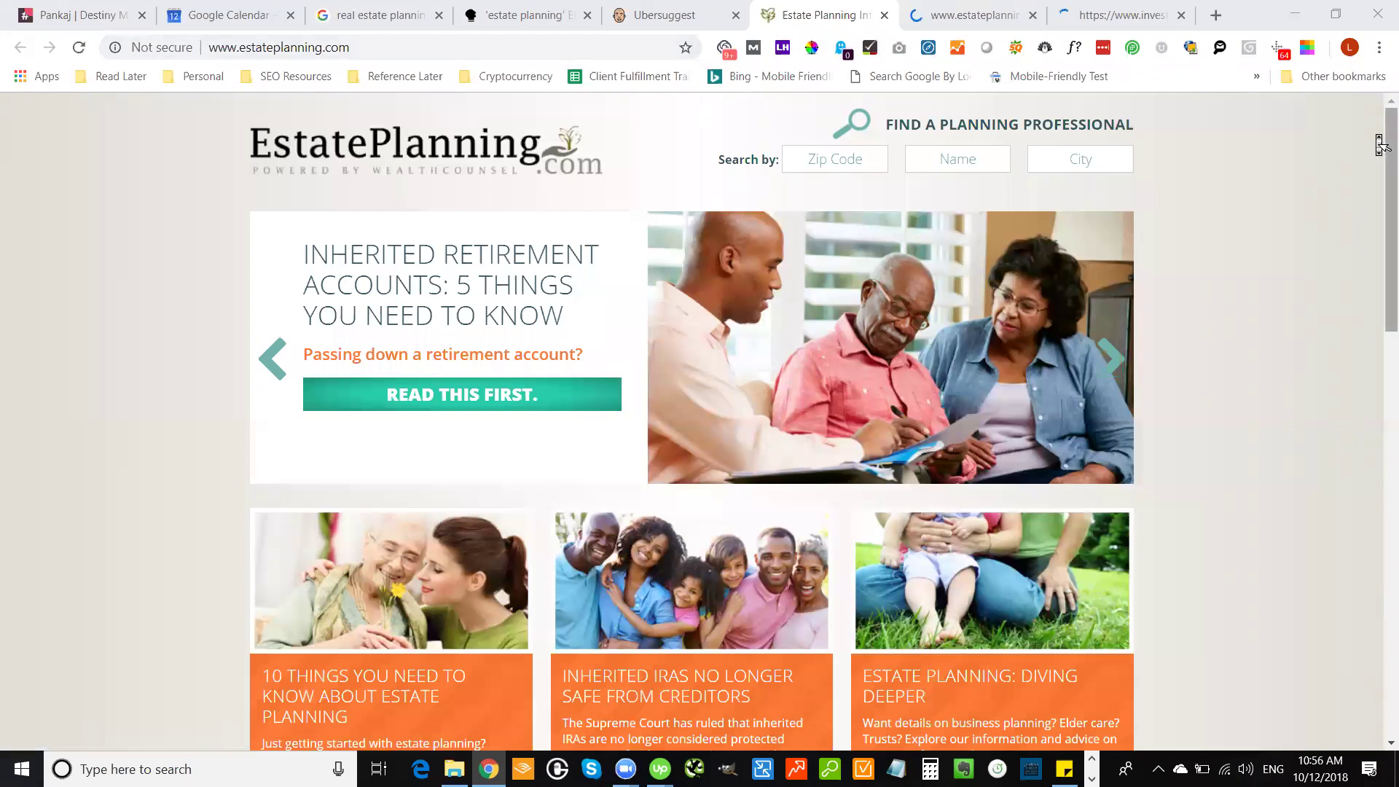
click(1381, 145)
drag(1381, 145, 1380, 163)
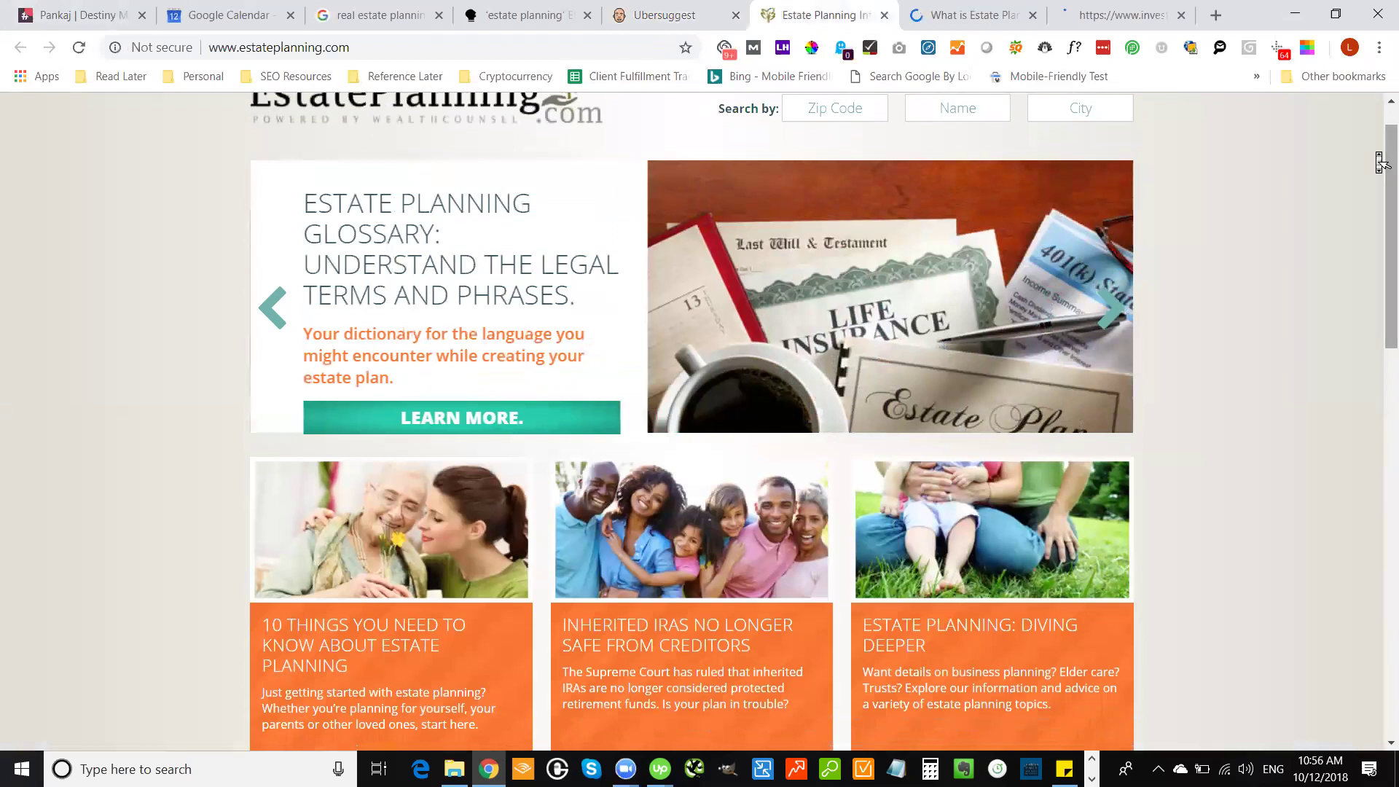
right_click(1382, 390)
click(1380, 370)
scroll(1382, 370, down, 3)
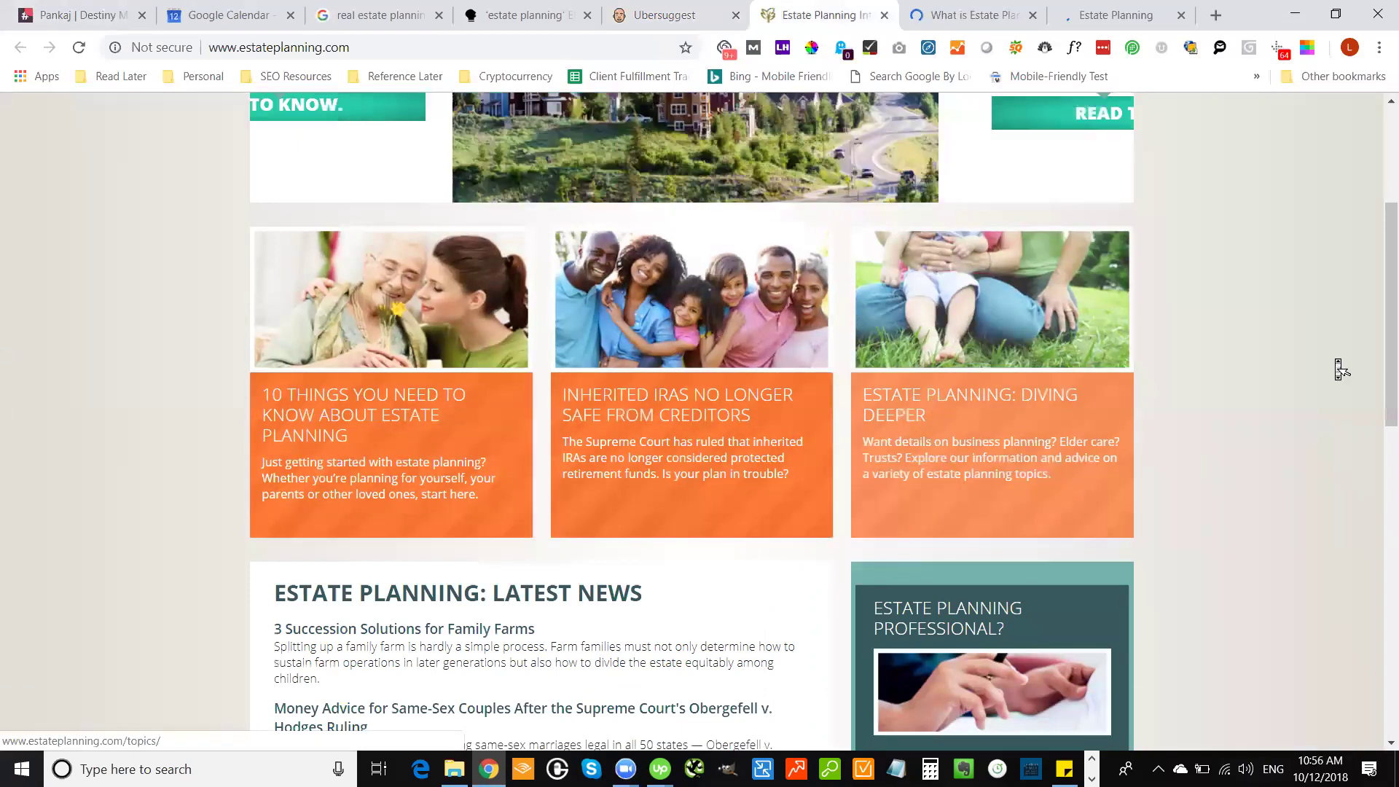
scroll(1379, 485, down, 2)
scroll(1379, 485, down, 5)
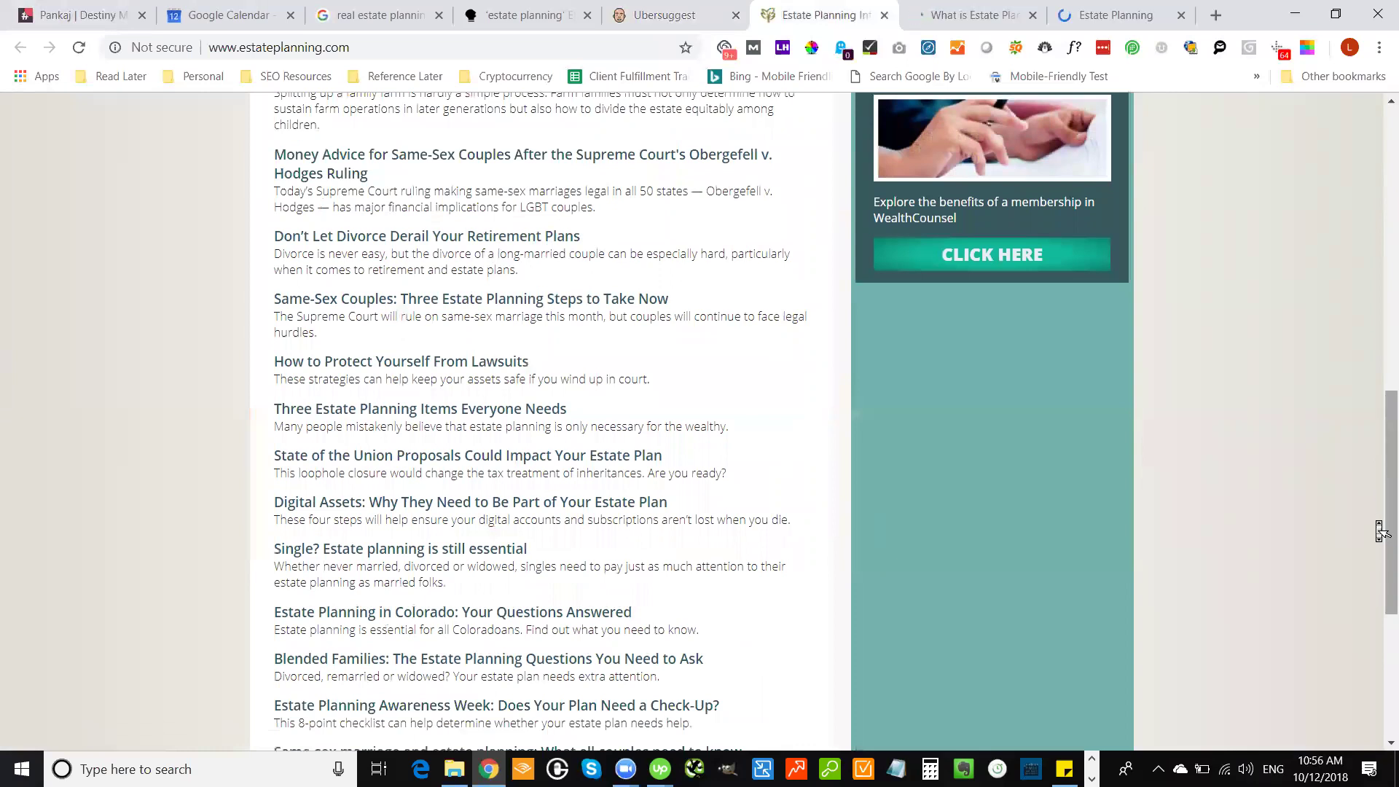
drag(1378, 535, 1381, 468)
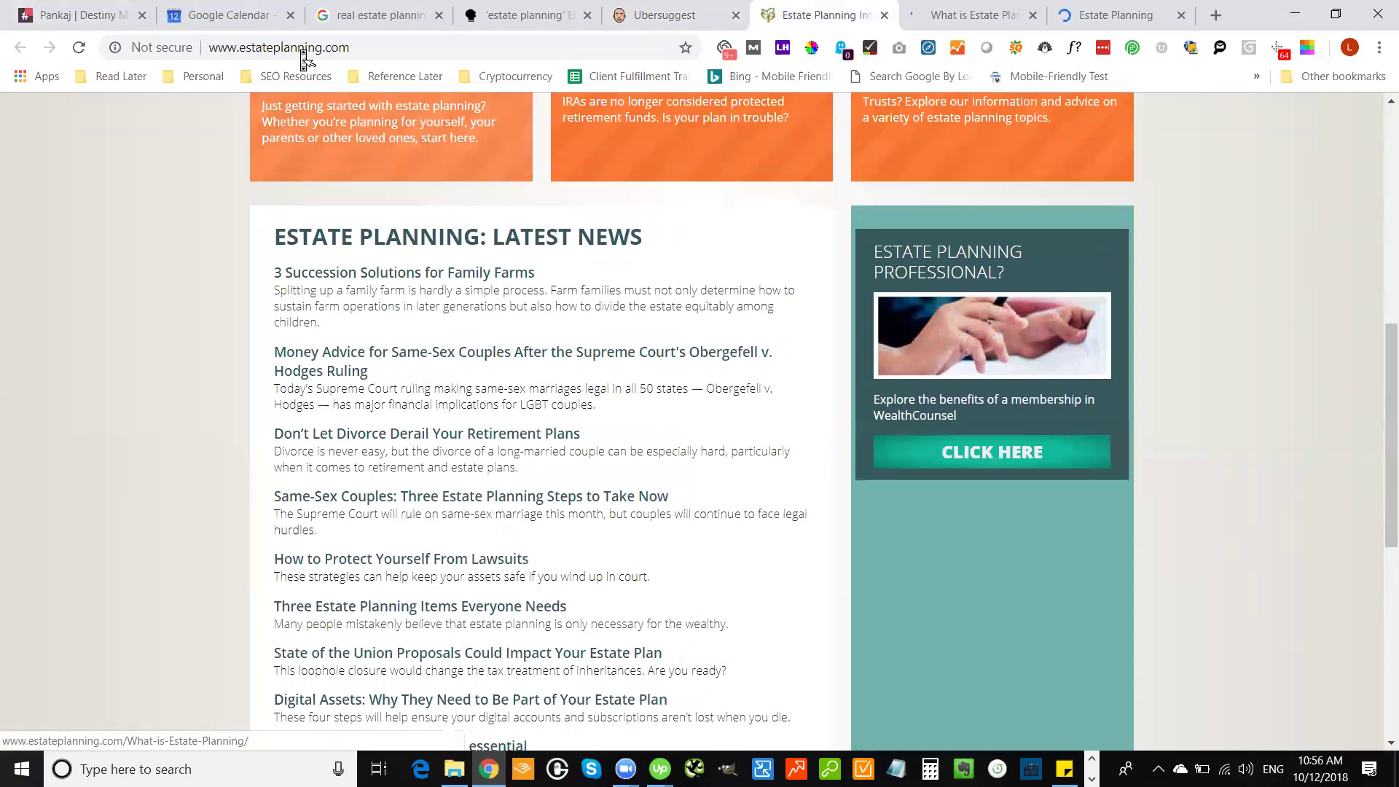
drag(1379, 418, 1379, 535)
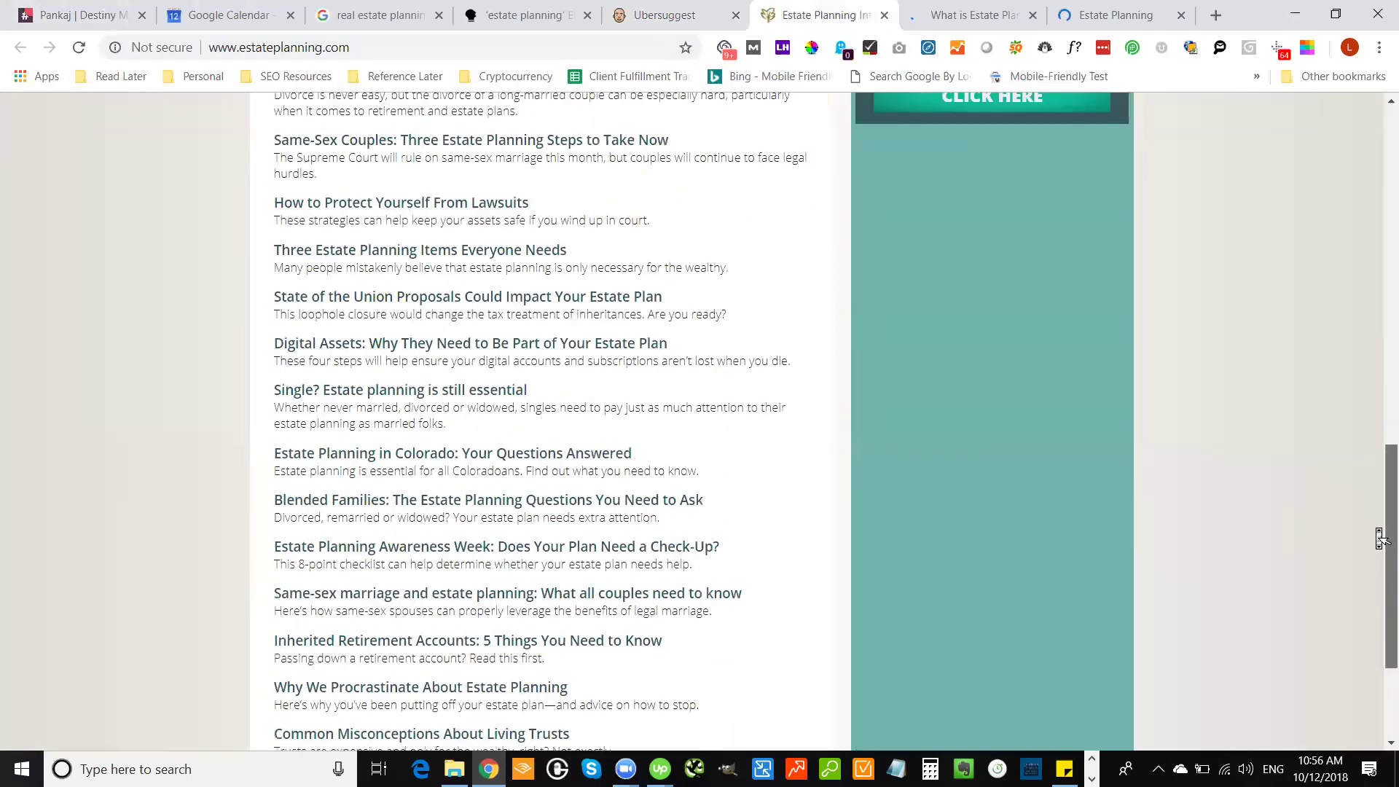
Examine the "What is Estate Planning?" page from the second SERP result, reading its section headings and body text
click(649, 12)
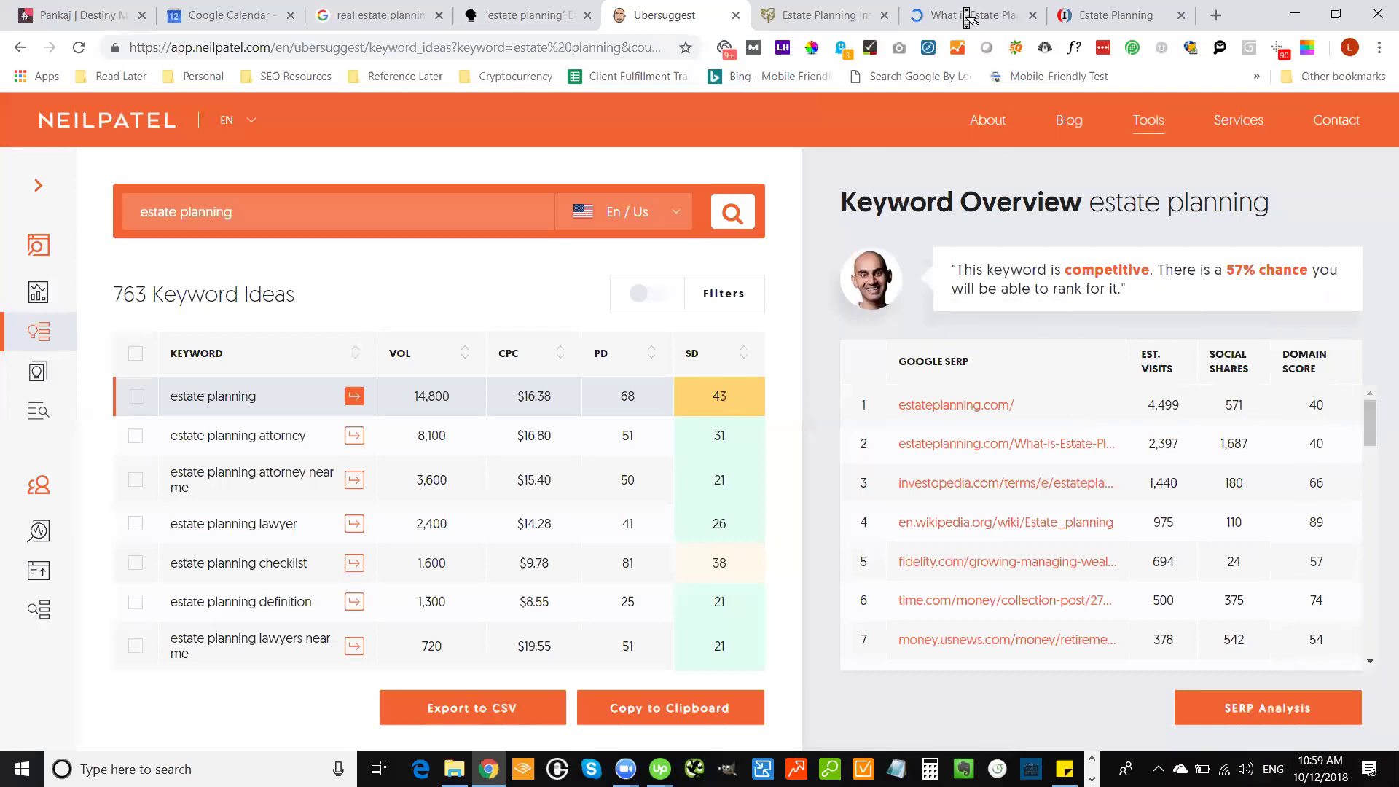
click(807, 17)
click(975, 20)
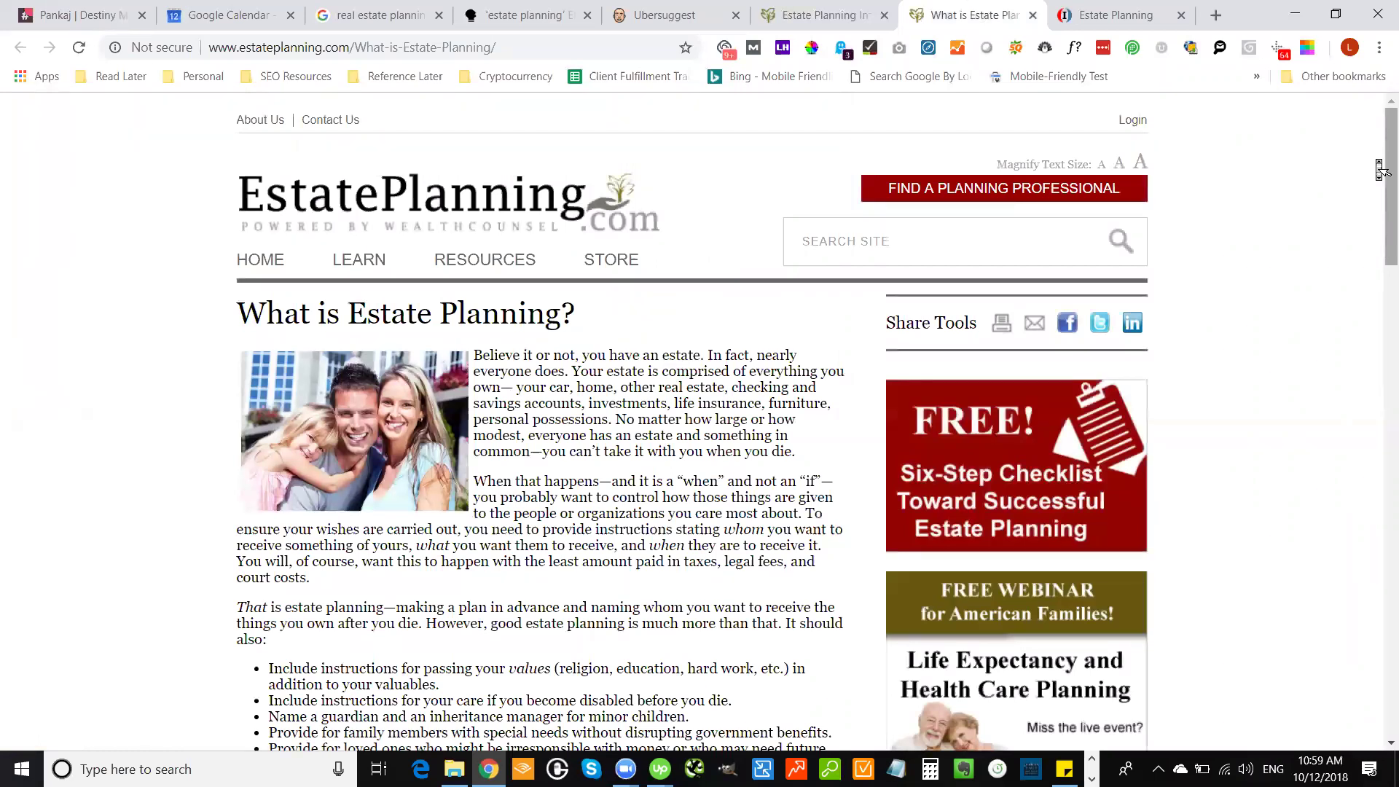
click(1381, 169)
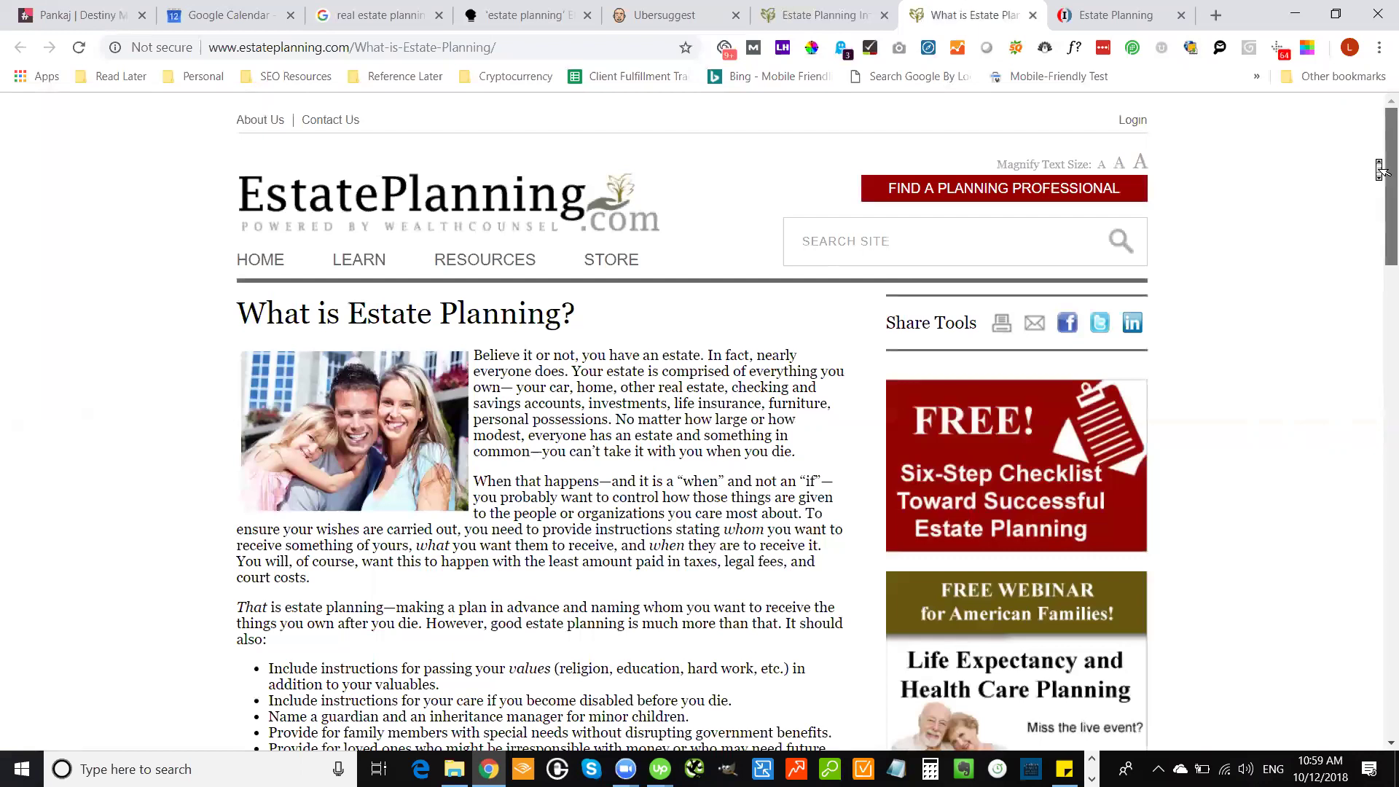
mouse_move(1382, 169)
mouse_down()
mouse_move(1381, 255)
mouse_move(1380, 169)
mouse_up()
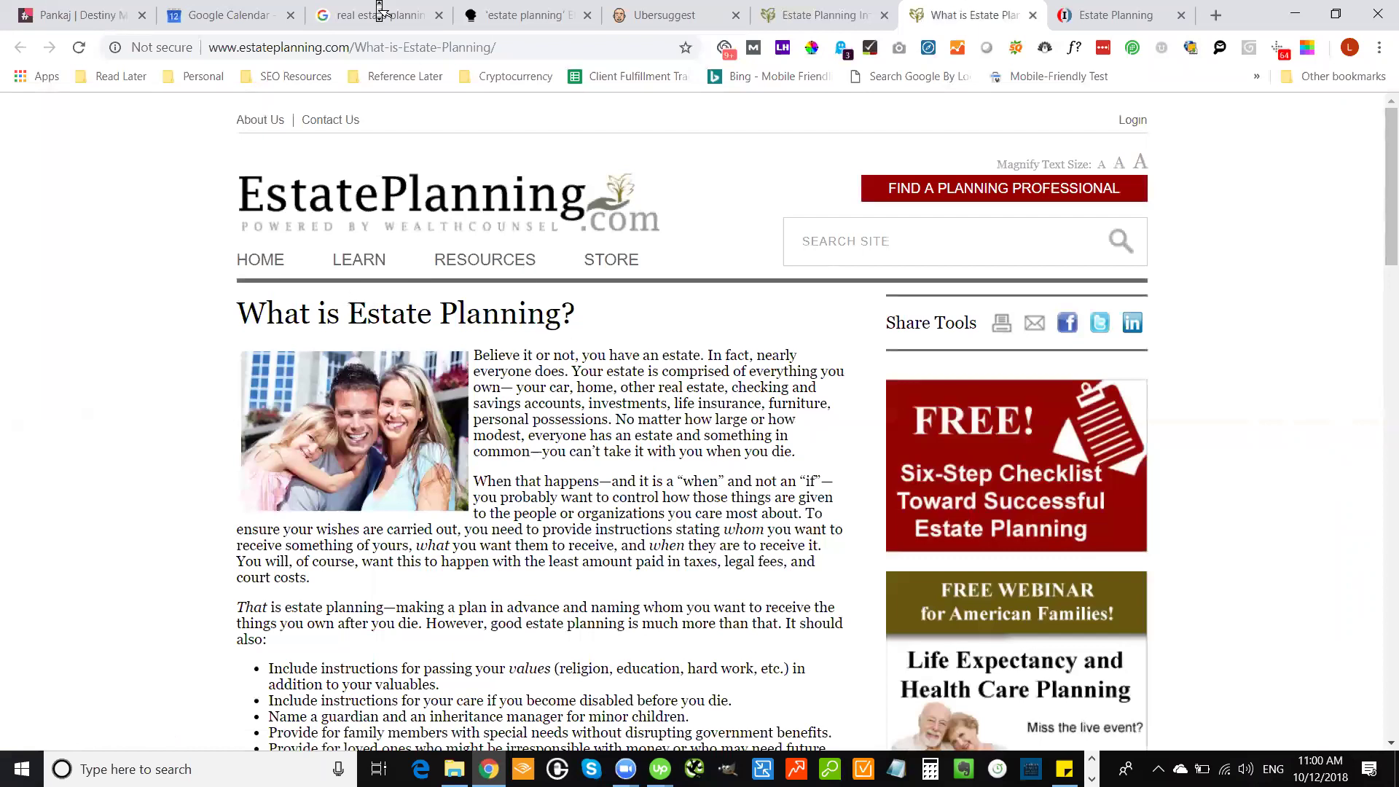
drag(1381, 189, 1380, 359)
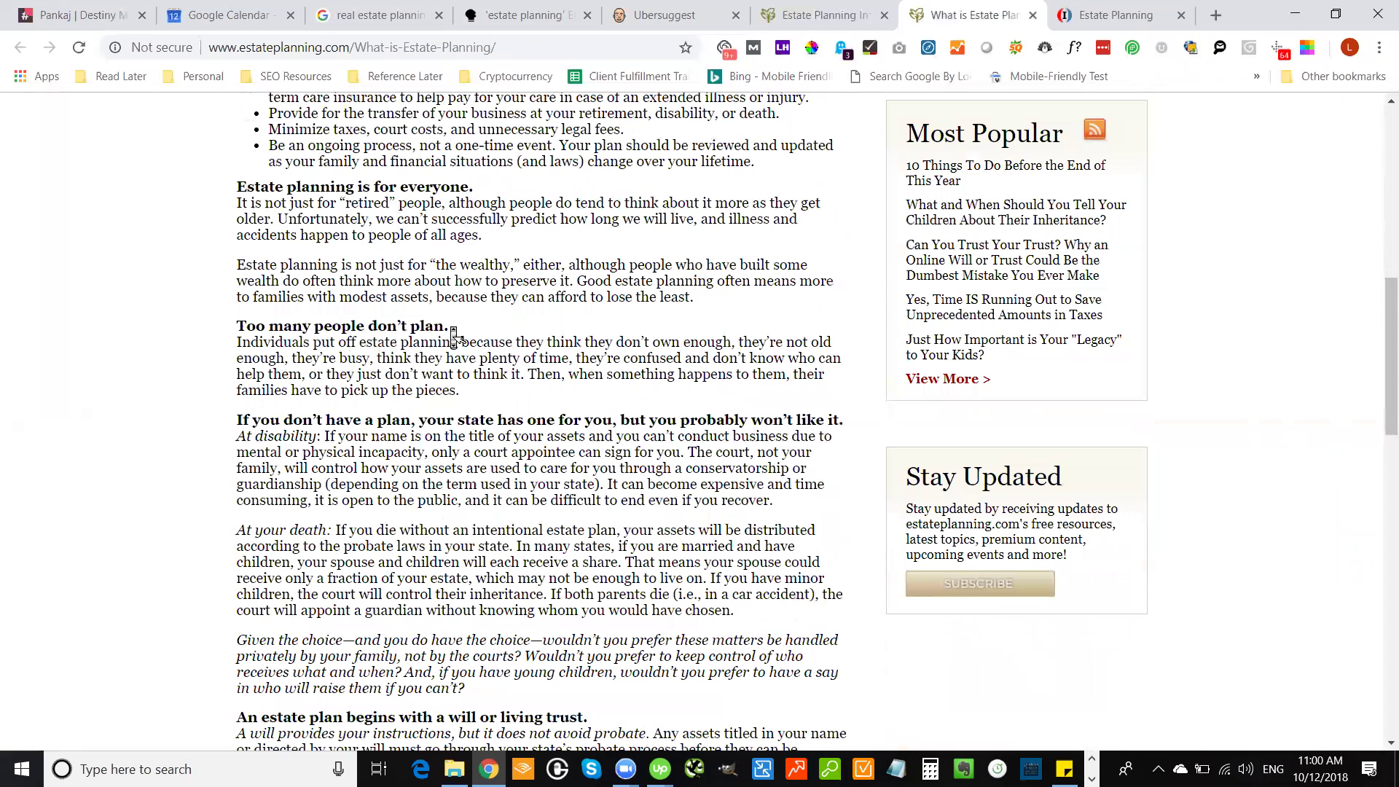
scroll(1380, 390, down, 3)
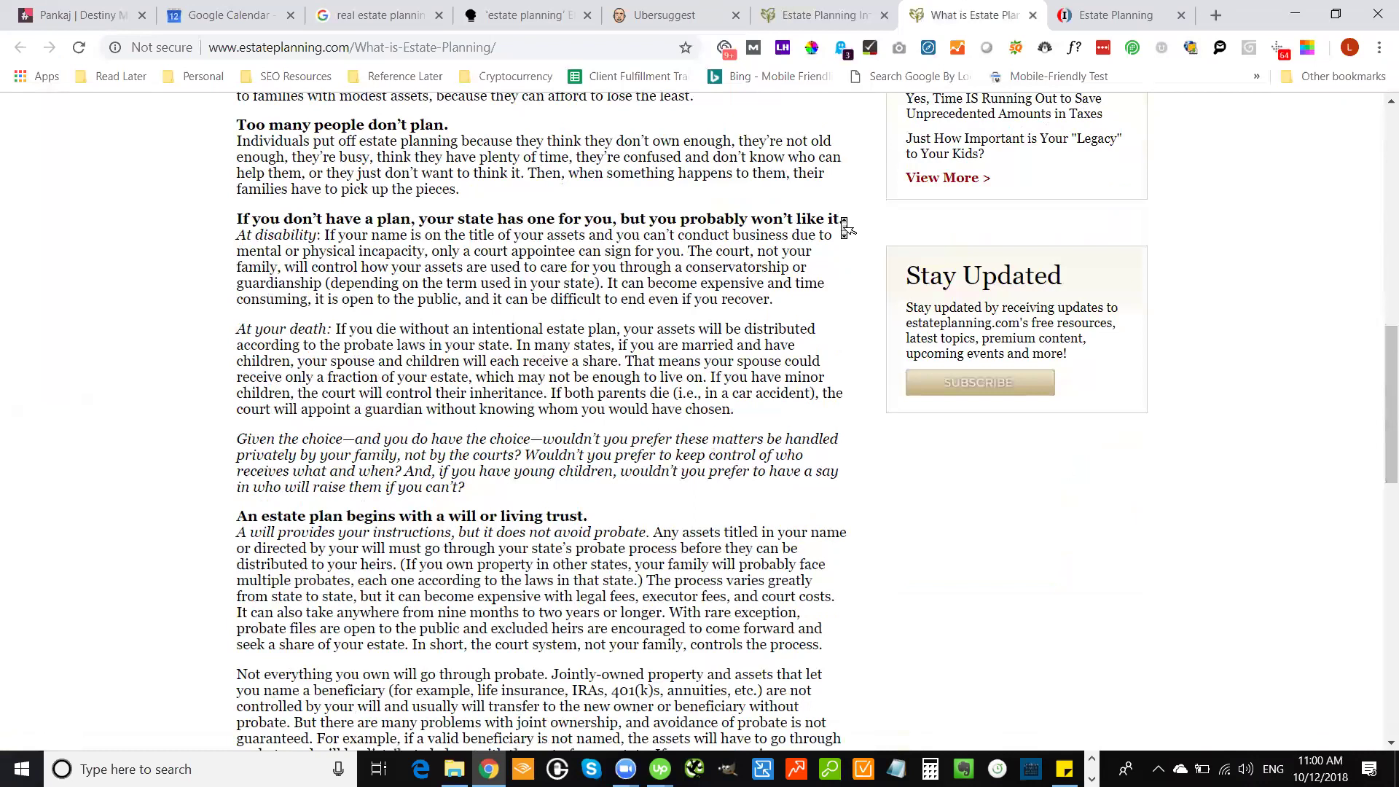
drag(1380, 416, 1381, 486)
Examine the Investopedia Estate Planning article's definition, task list and Writing a Will section, dismissing the email sign-up pop-up
click(1118, 13)
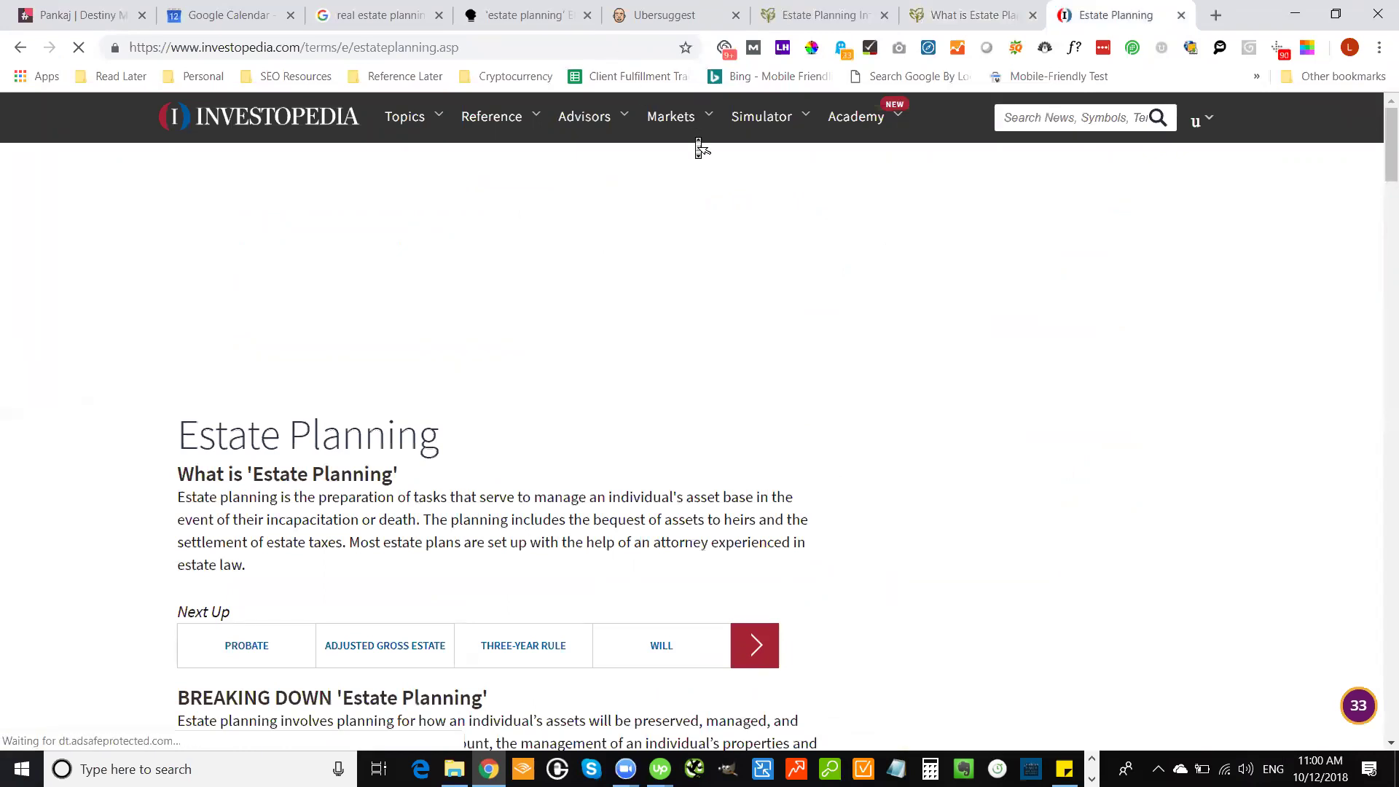
scroll(704, 162, down, 2)
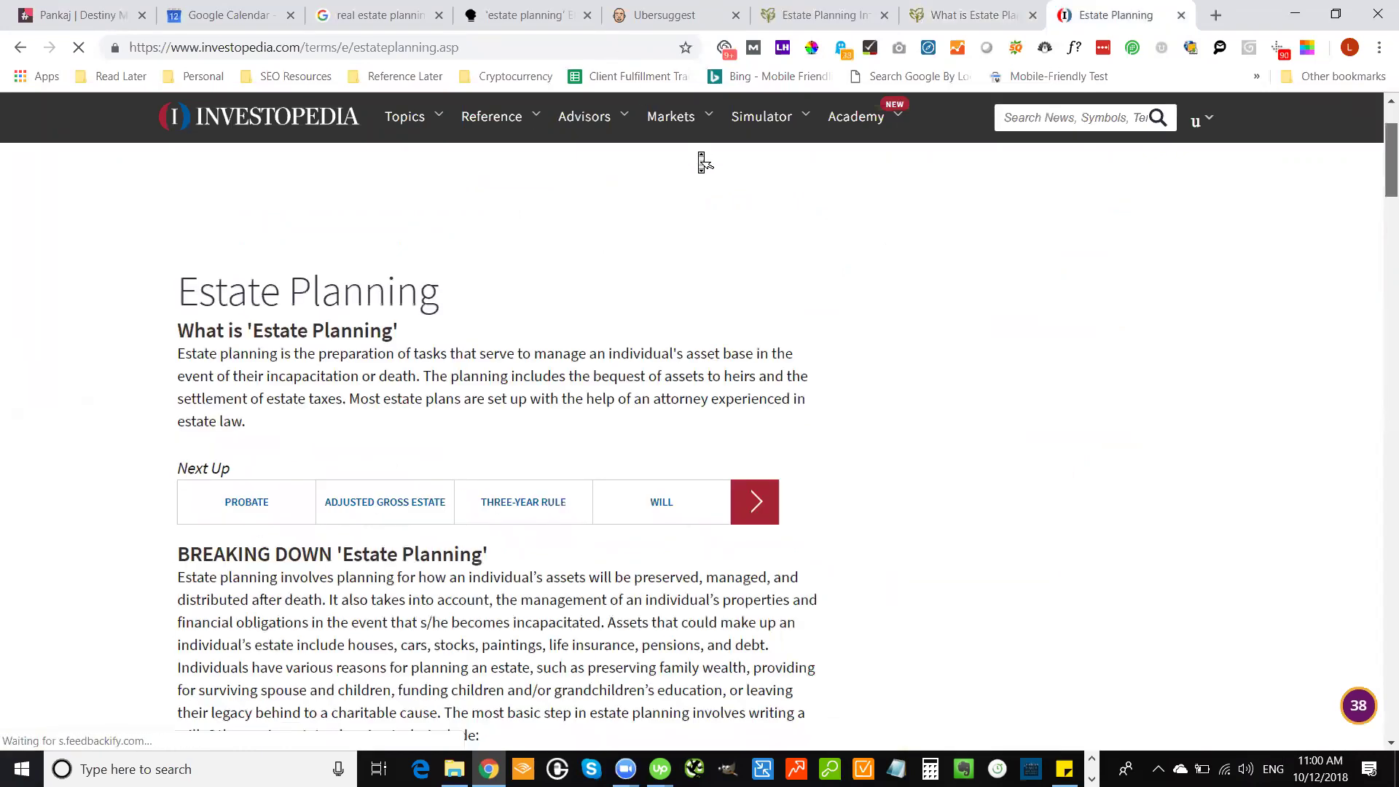
scroll(703, 162, down, 5)
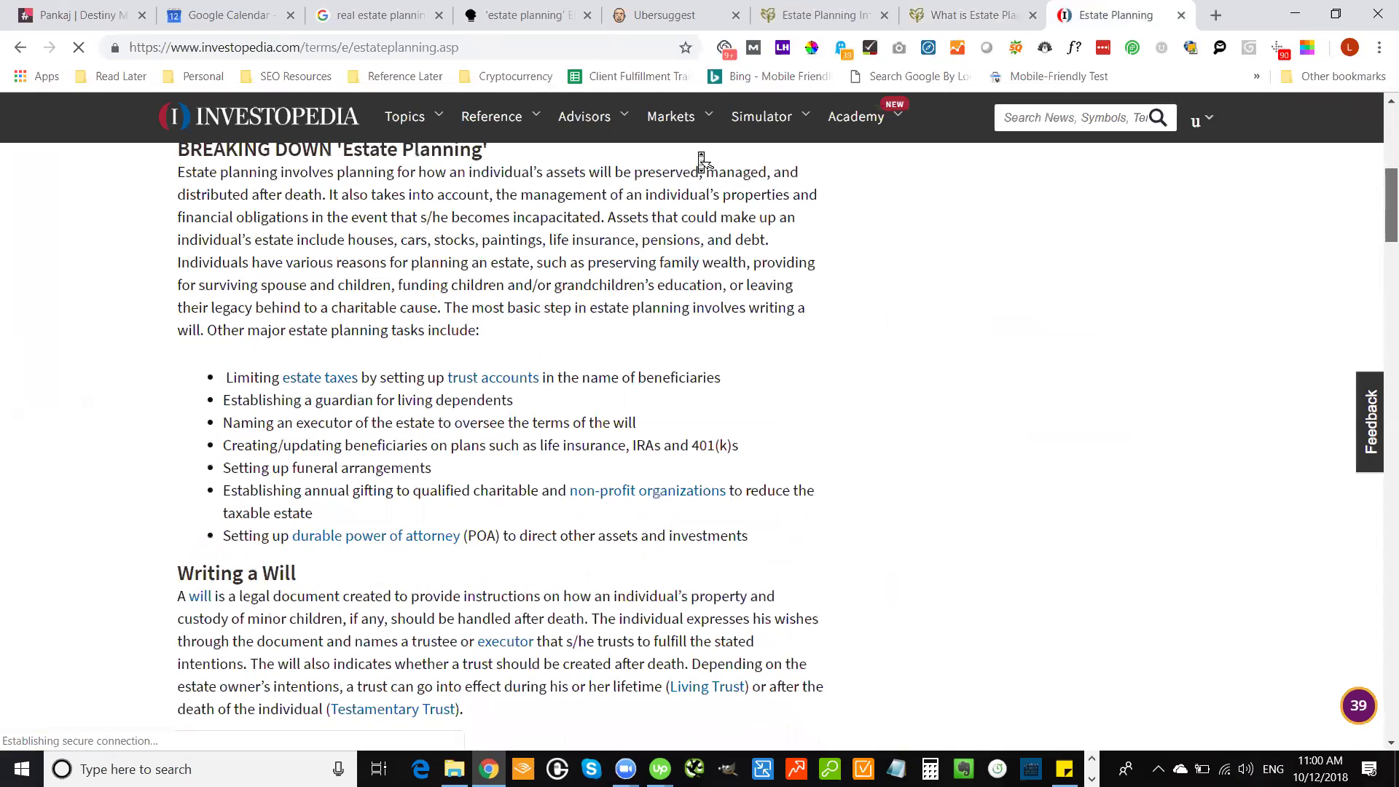
scroll(704, 162, down, 2)
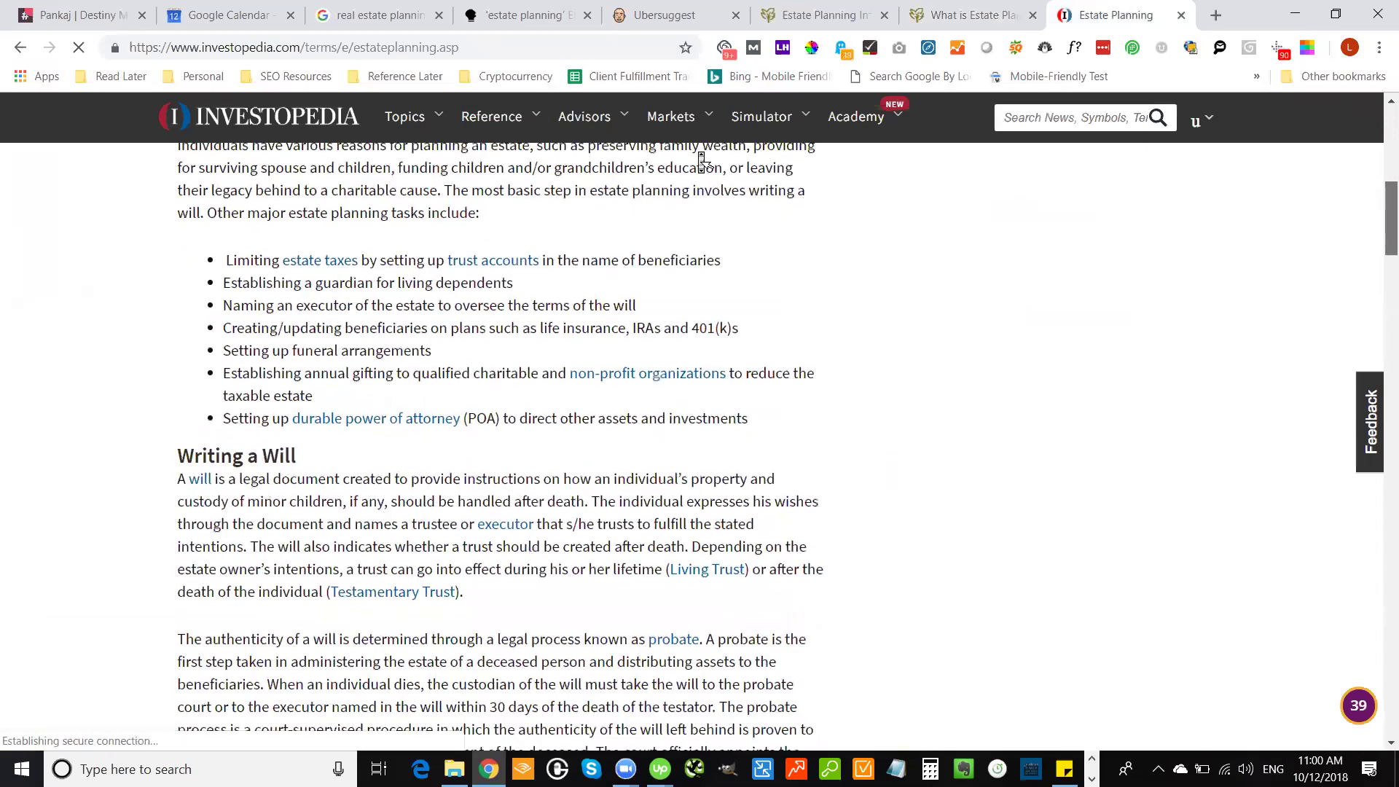
scroll(704, 161, down, 1)
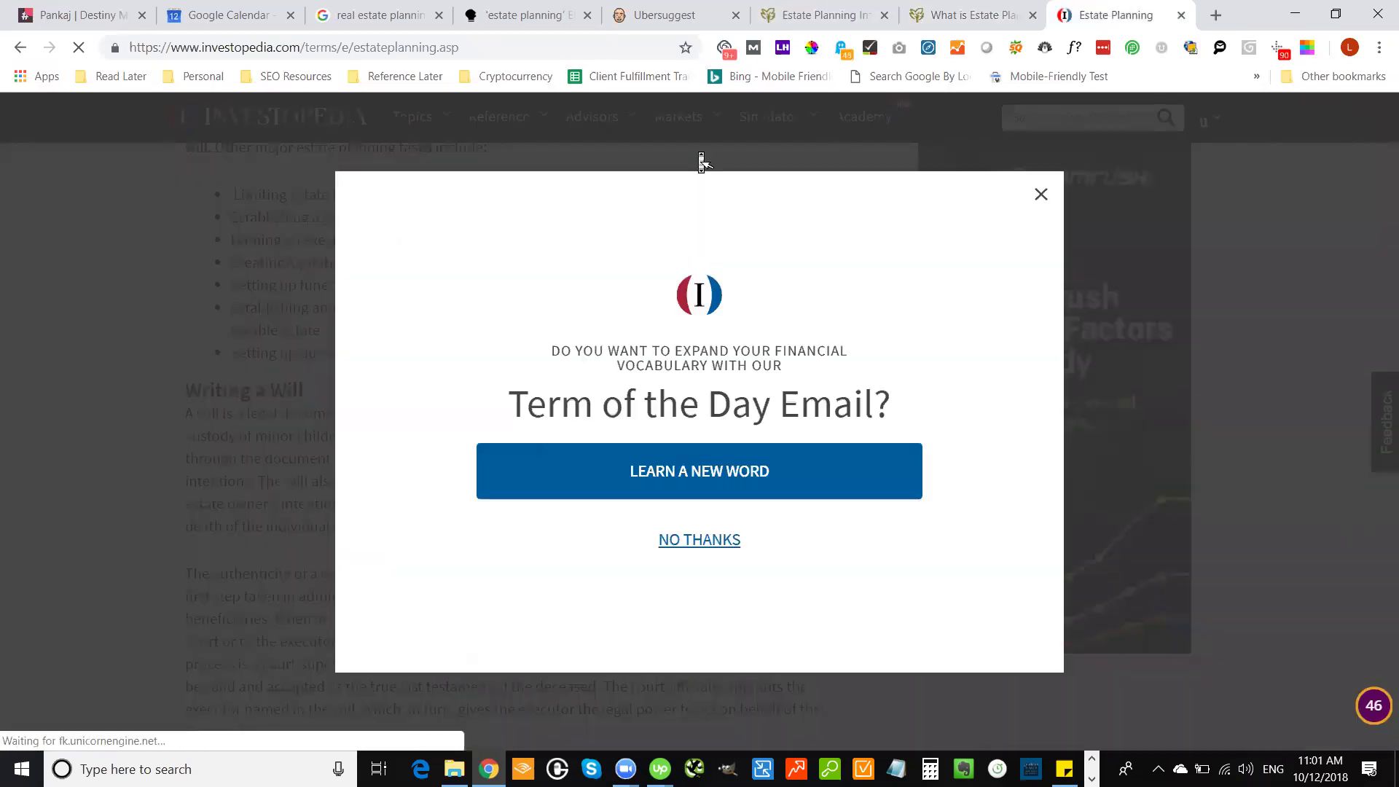
click(702, 161)
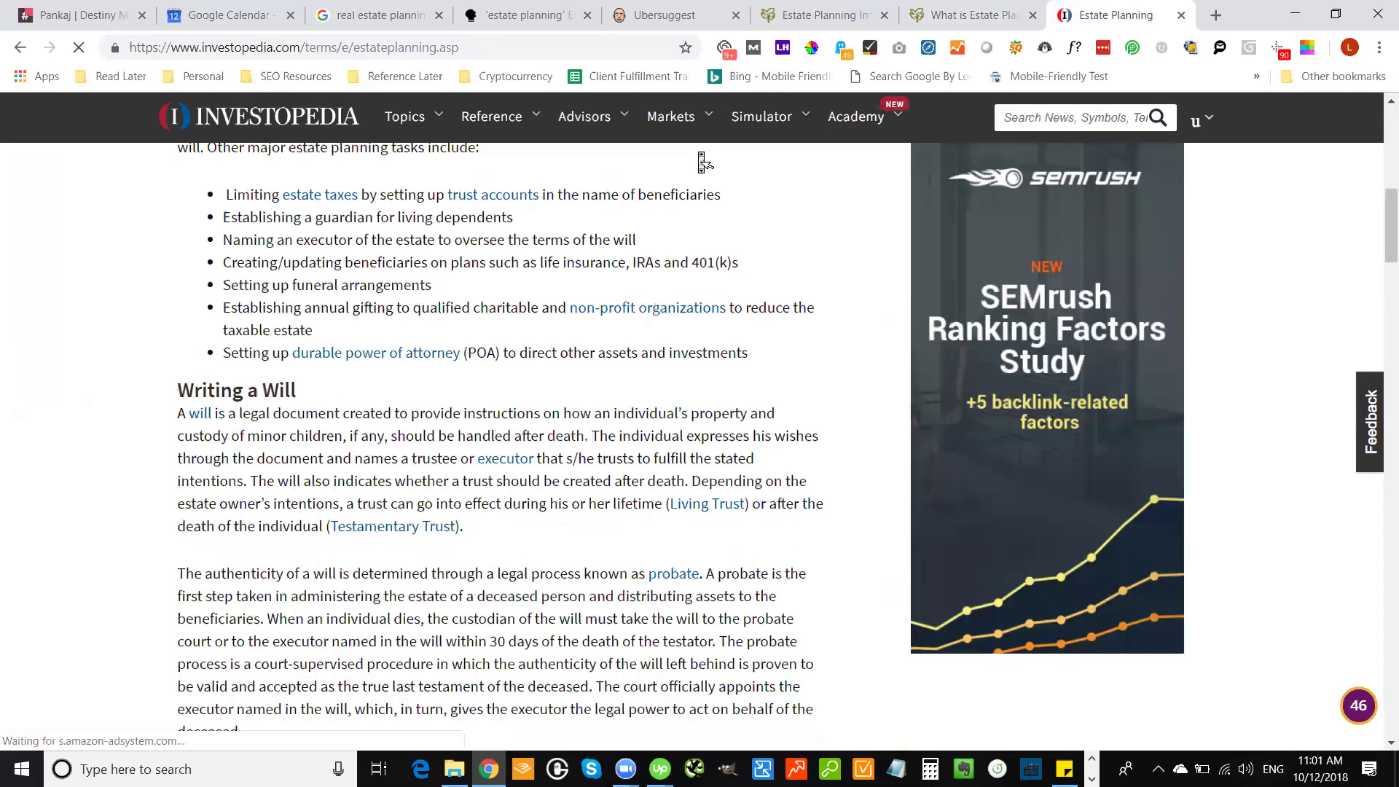
click(702, 162)
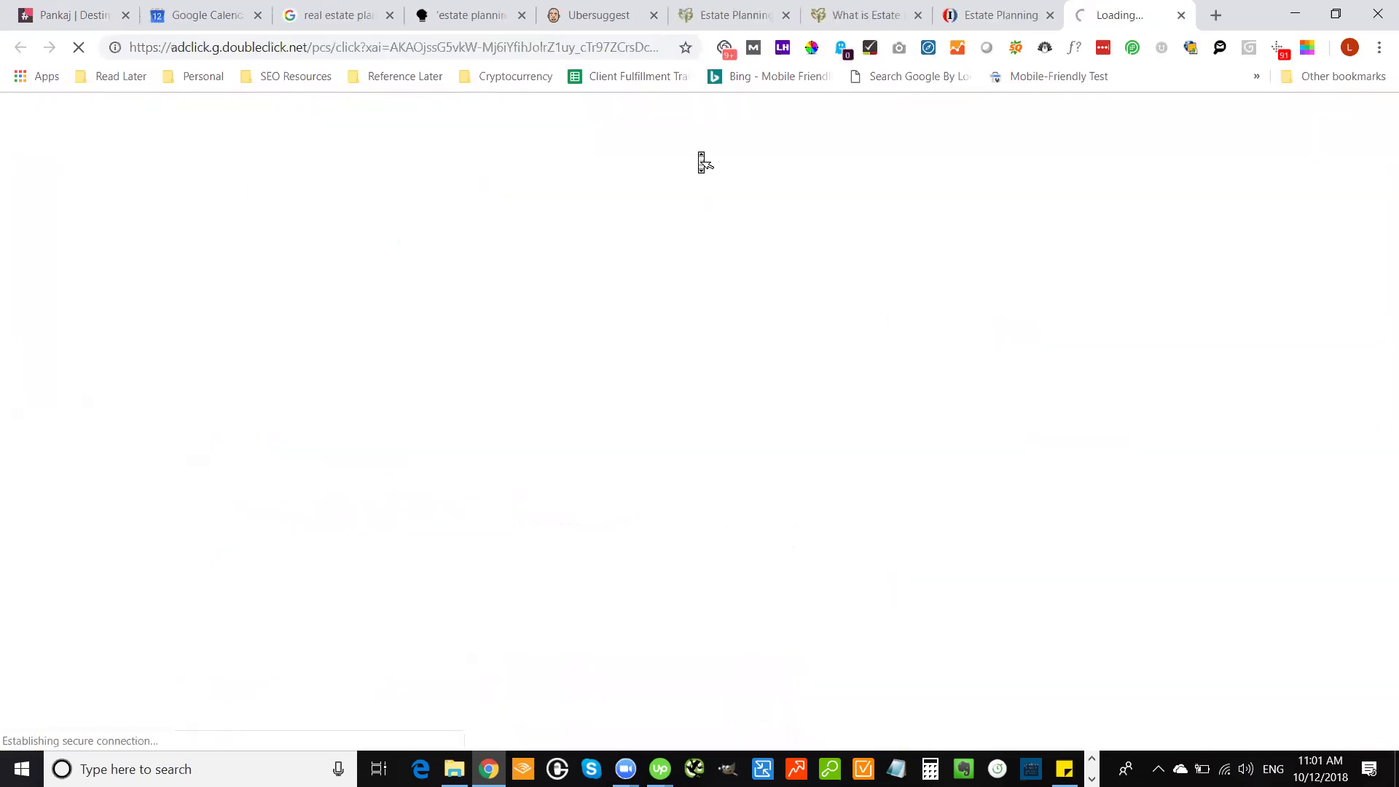
Revisit the AnswerThePublic alphabetical keywords and the estateplanning.com headlines, and return to the Ubersuggest keyword ideas
click(596, 16)
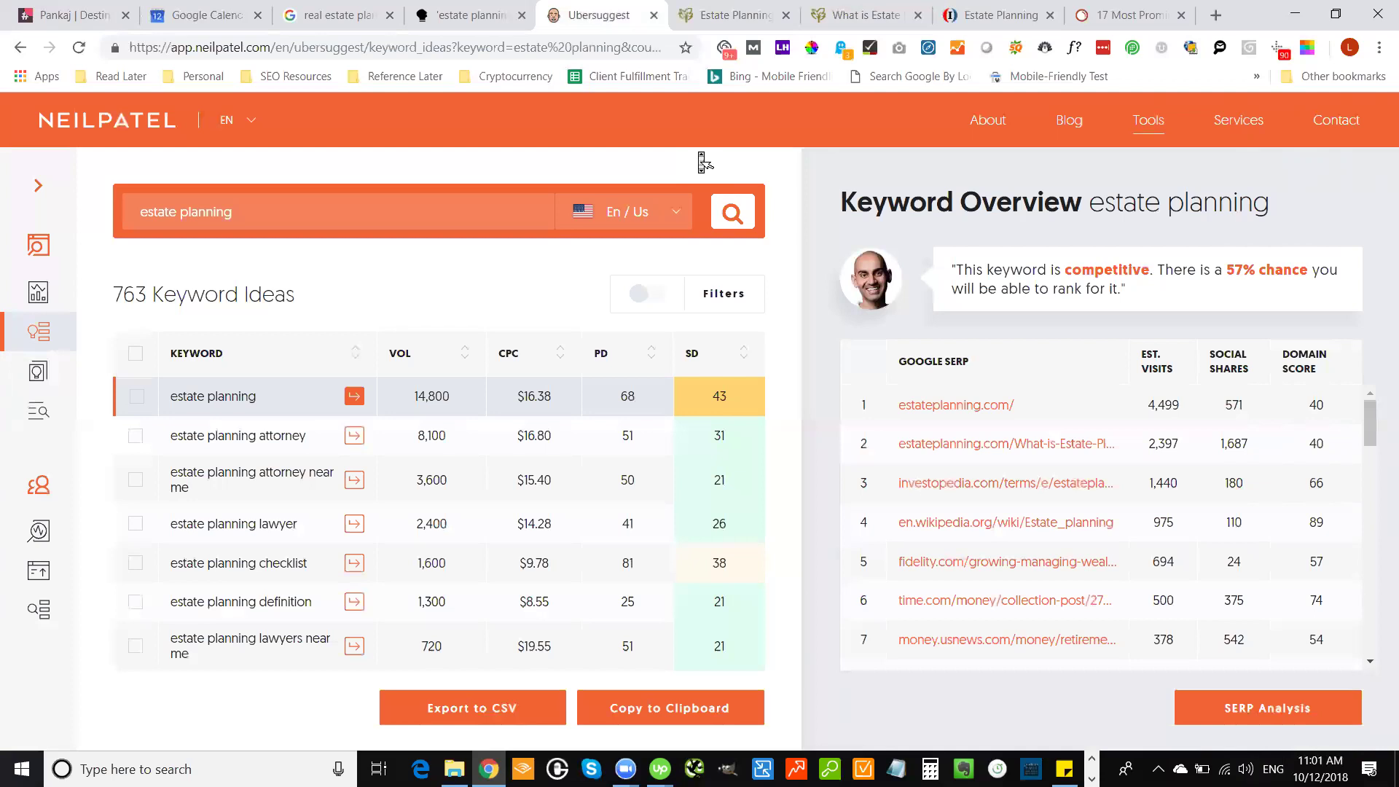
mouse_move(702, 161)
mouse_down()
mouse_move(475, 18)
mouse_move(337, 25)
mouse_move(298, 139)
mouse_move(451, 13)
mouse_move(467, 99)
mouse_move(644, 412)
mouse_move(437, 448)
mouse_move(602, 111)
mouse_move(616, 8)
mouse_up()
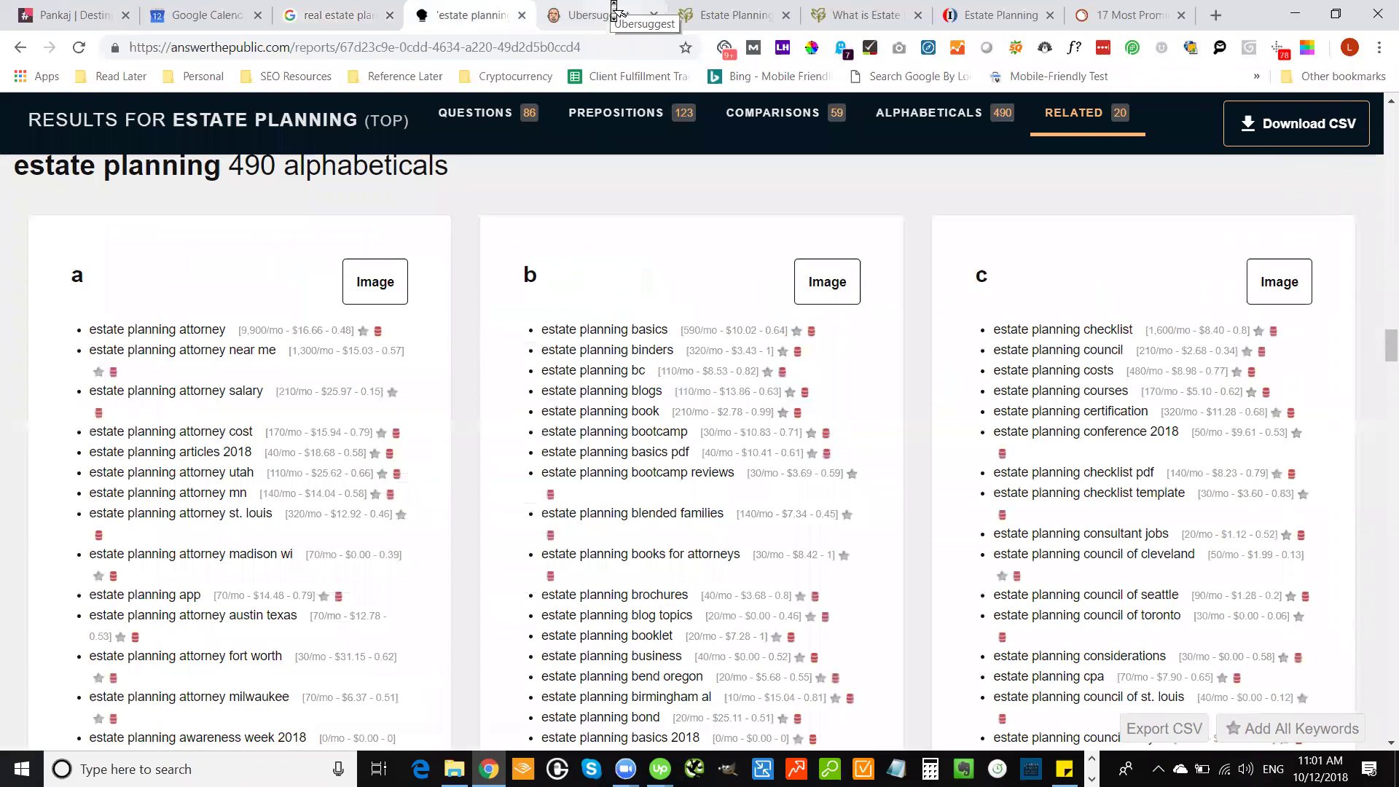
drag(616, 10, 676, 123)
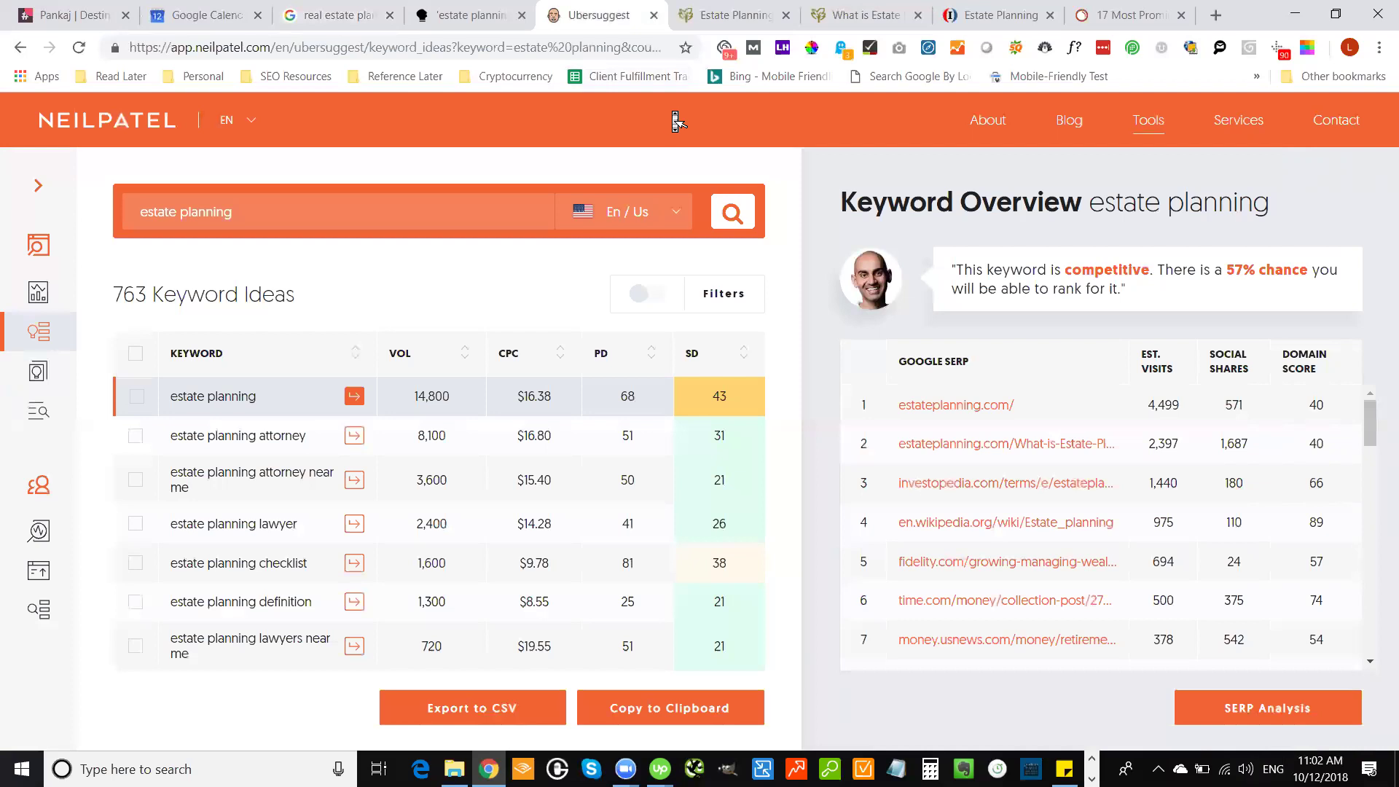
drag(676, 122, 730, 34)
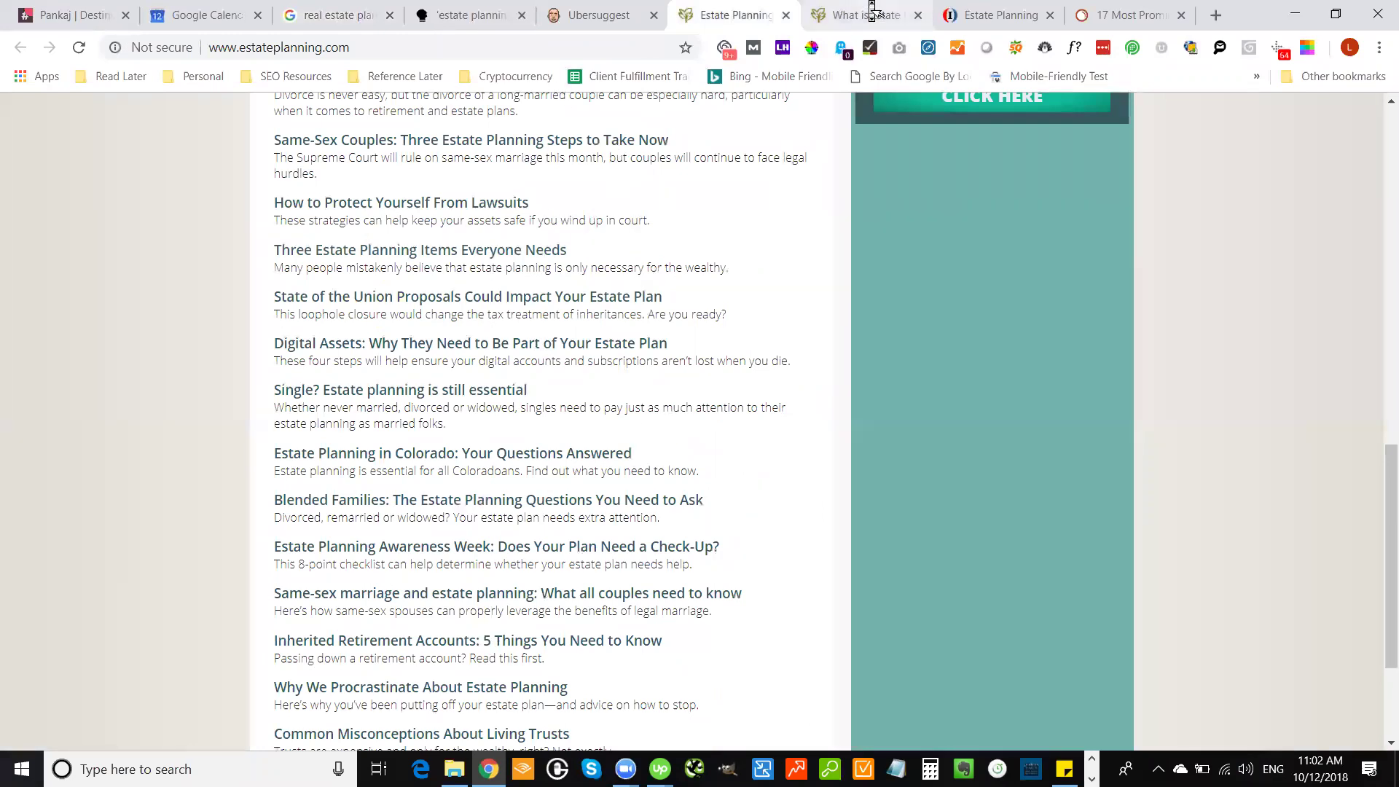
click(591, 18)
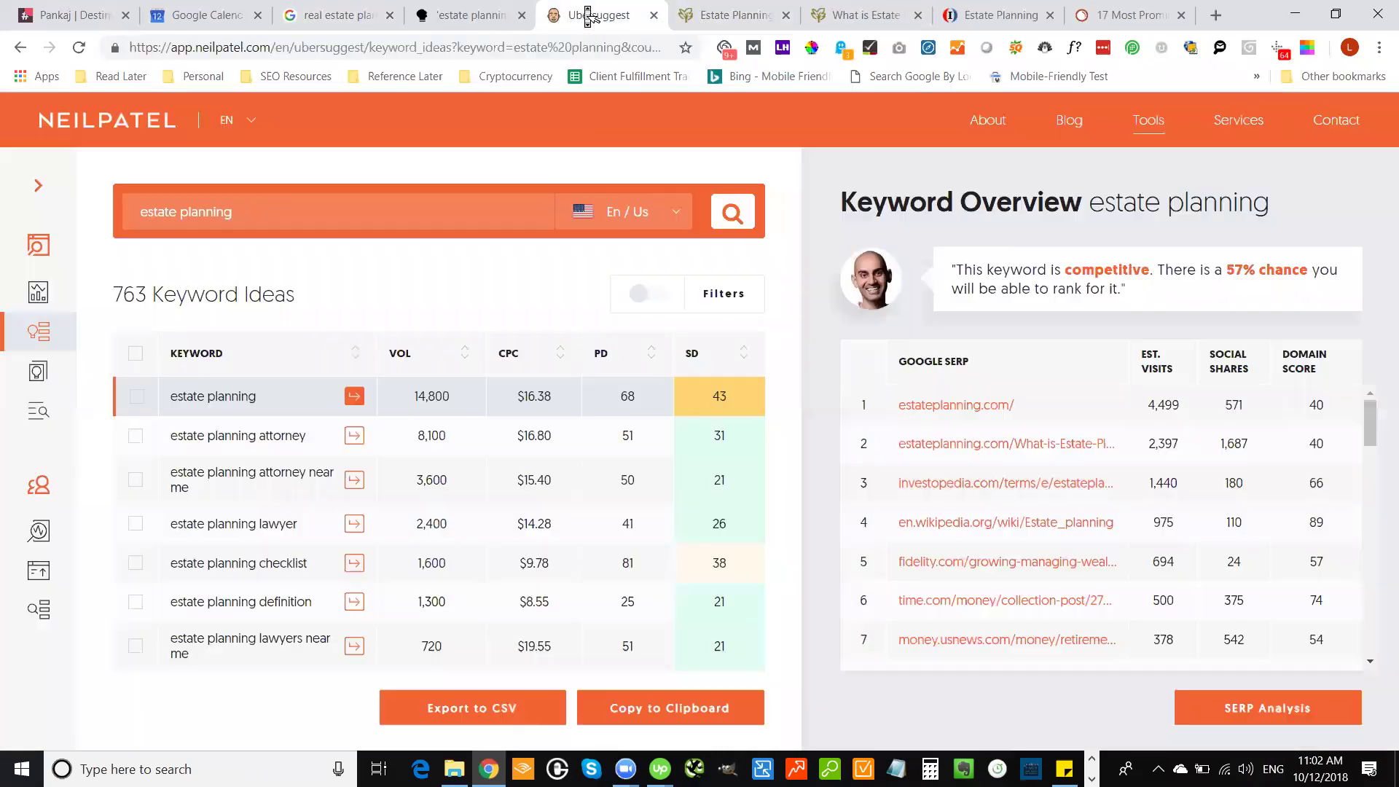